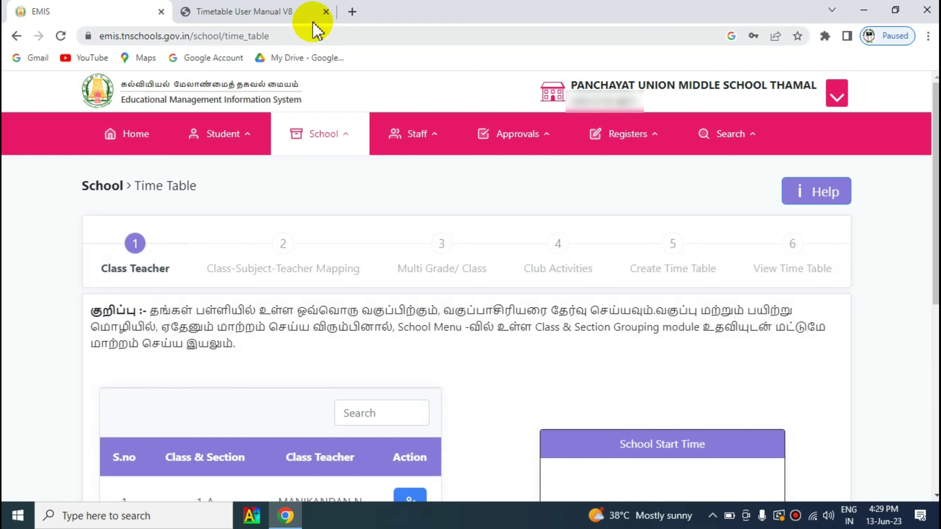
Step: Look at the FAQ page of the Timetable User Manual, and return to the EMIS time table page
{"action": "left_click", "coordinate": [266, 15]}
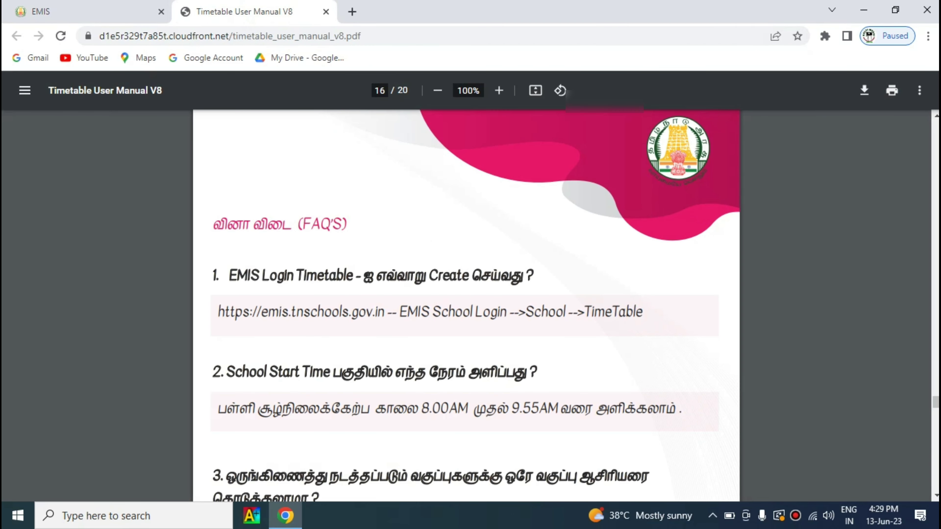
{"action": "left_click", "coordinate": [934, 326]}
{"action": "key", "text": "Page_Down"}
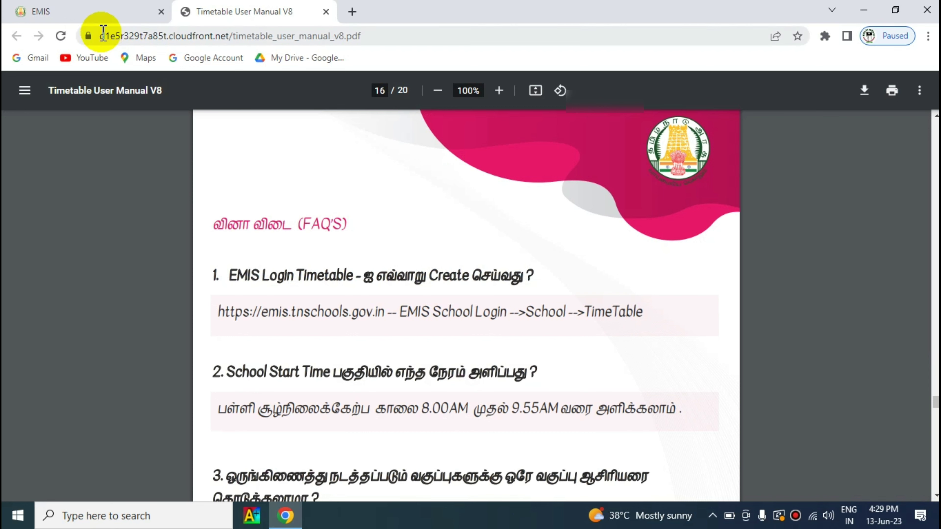
{"action": "left_click", "coordinate": [93, 11]}
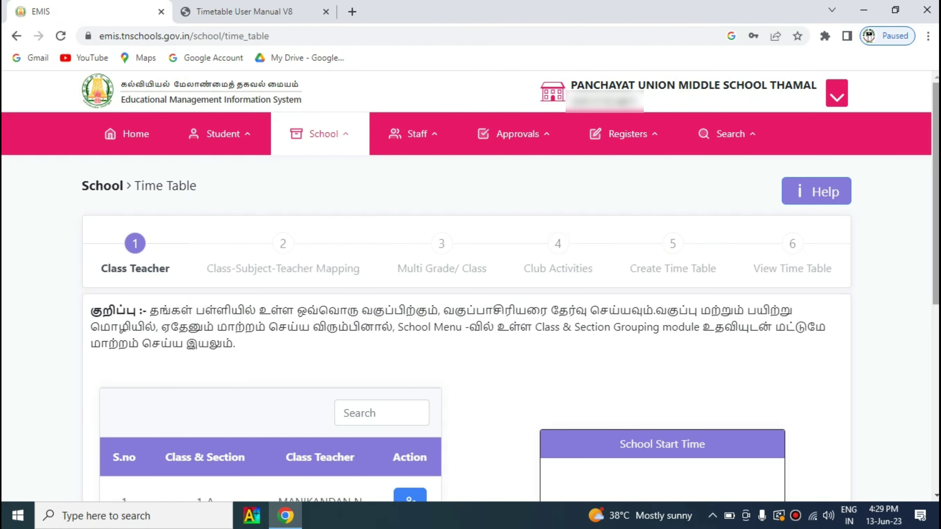
{"action": "scroll", "coordinate": [934, 239], "scroll_direction": "down", "scroll_amount": 2}
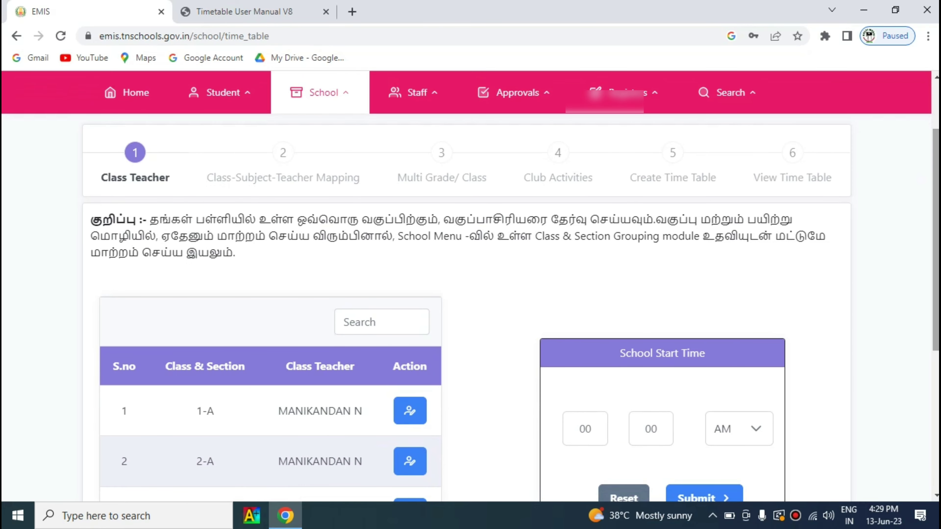
{"action": "scroll", "coordinate": [337, 236], "scroll_direction": "down", "scroll_amount": 4}
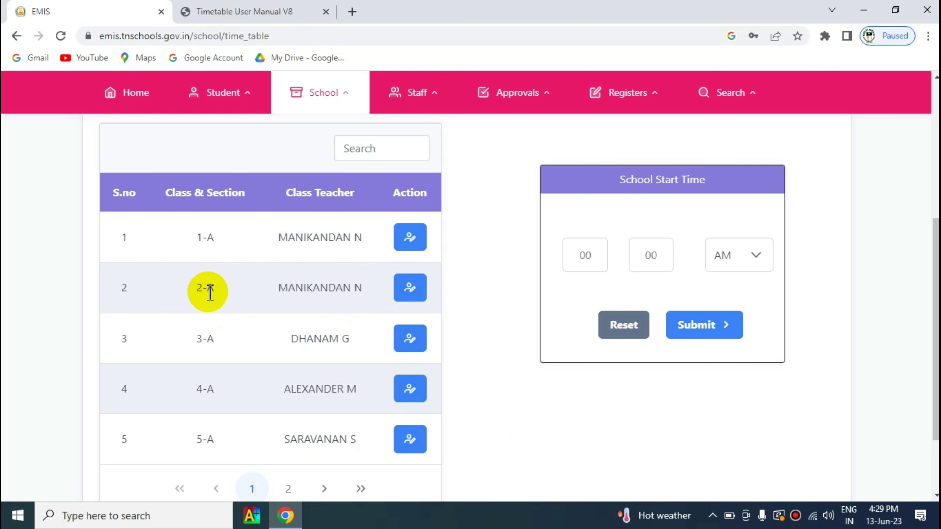
{"action": "left_click", "coordinate": [410, 289]}
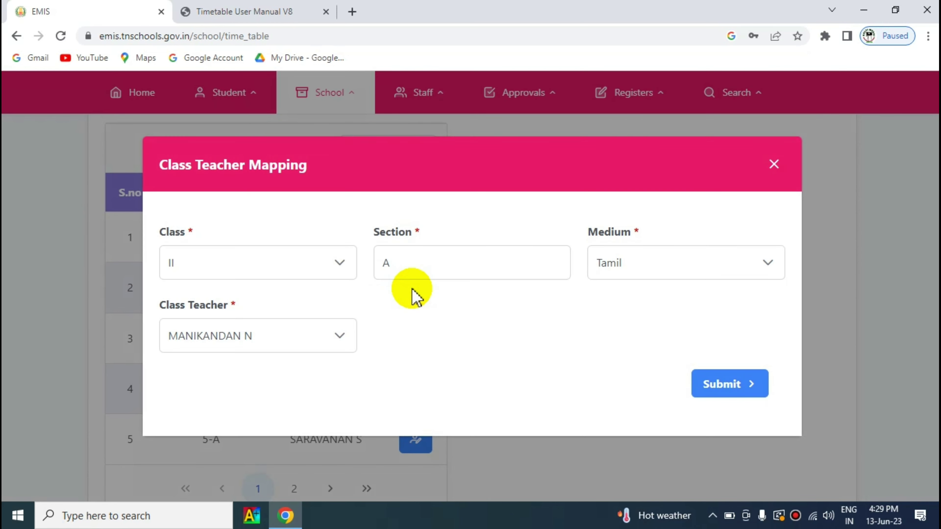
{"action": "left_click", "coordinate": [338, 339]}
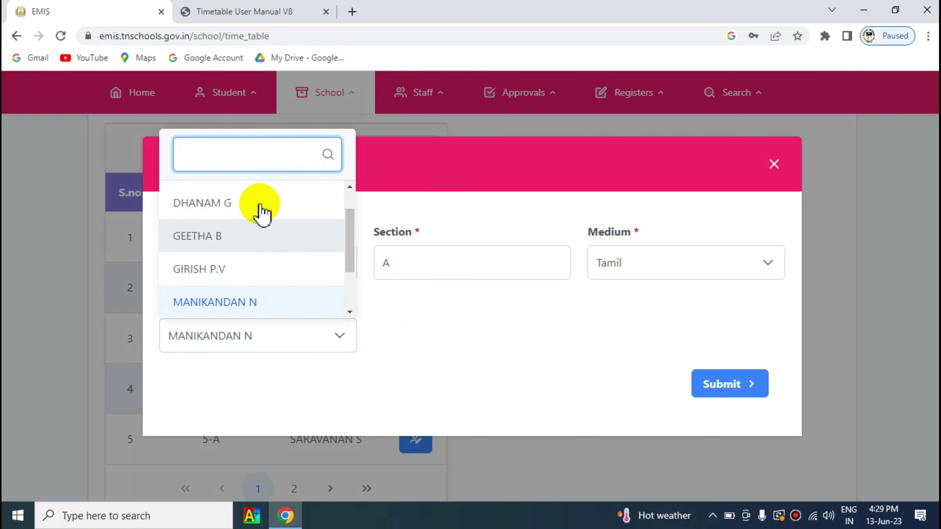
{"action": "left_click", "coordinate": [260, 211]}
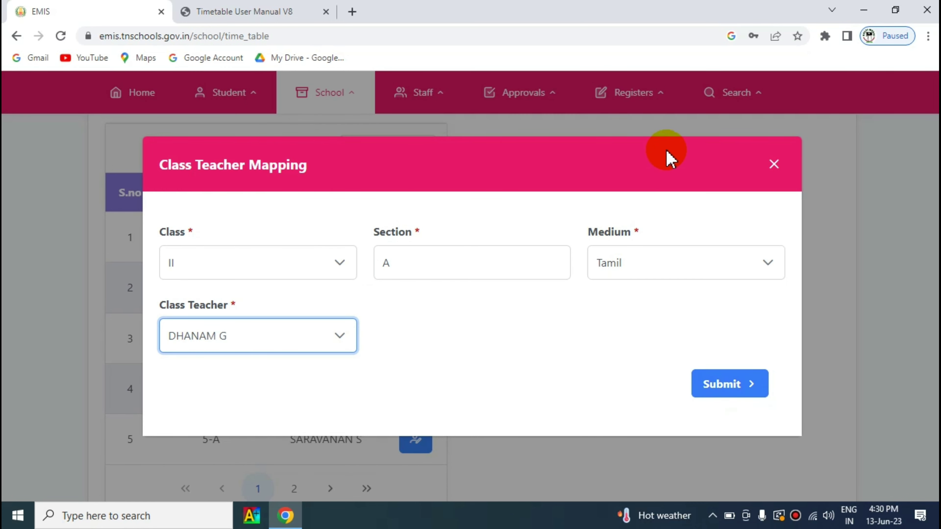
{"action": "left_click", "coordinate": [776, 165]}
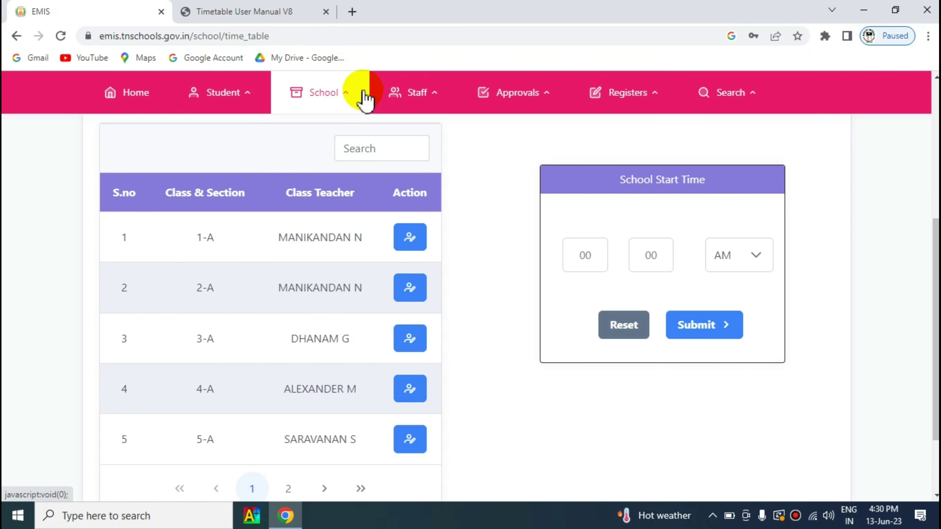
{"action": "left_click", "coordinate": [324, 92]}
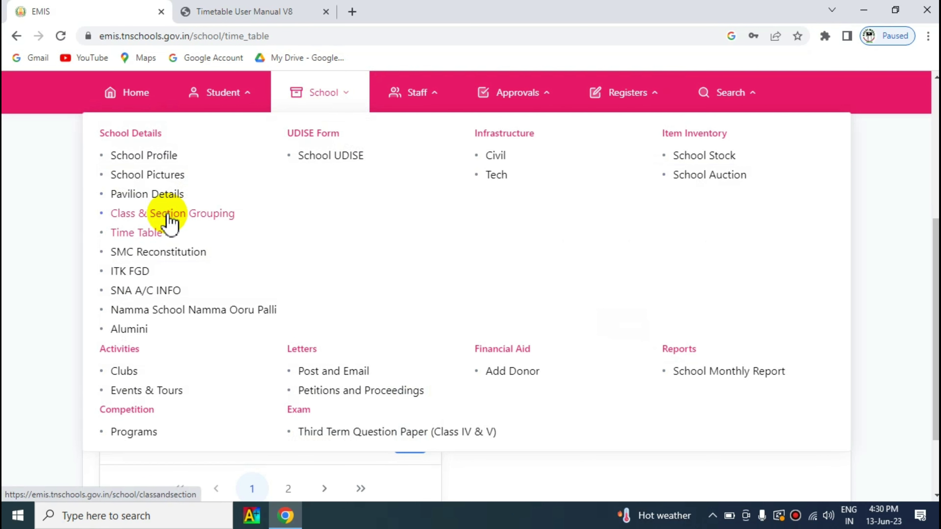
{"action": "left_click", "coordinate": [148, 233]}
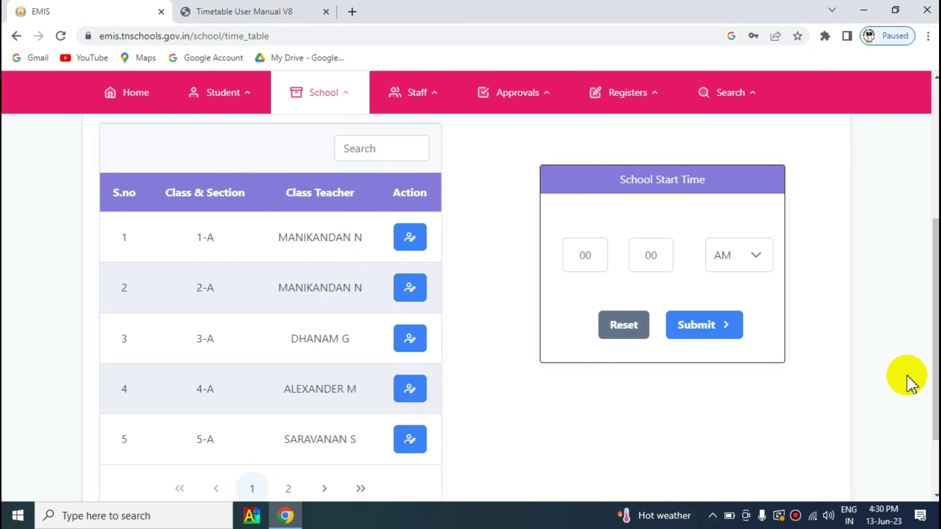
Step: Check the Timetable User Manual for the allowed school start time range and return to the time table page
{"action": "scroll", "coordinate": [515, 307], "scroll_direction": "up", "scroll_amount": 1}
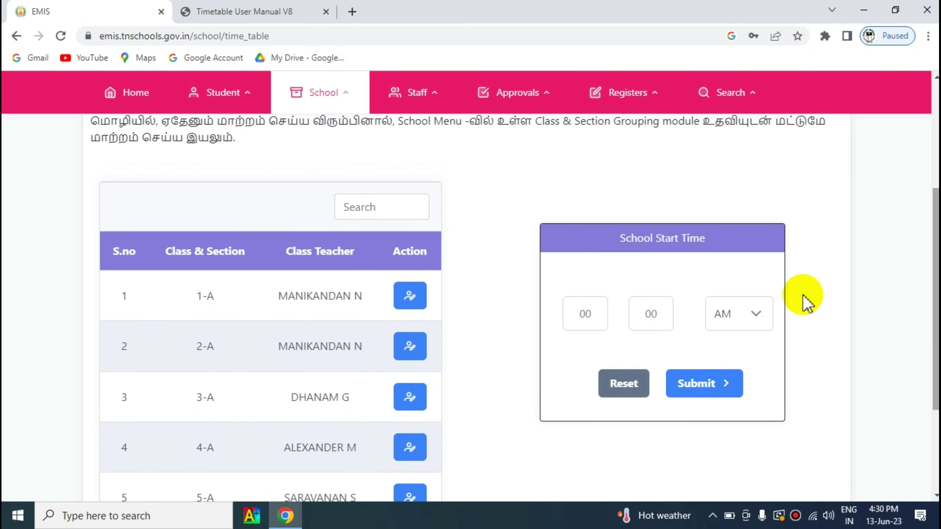
{"action": "left_click", "coordinate": [575, 313]}
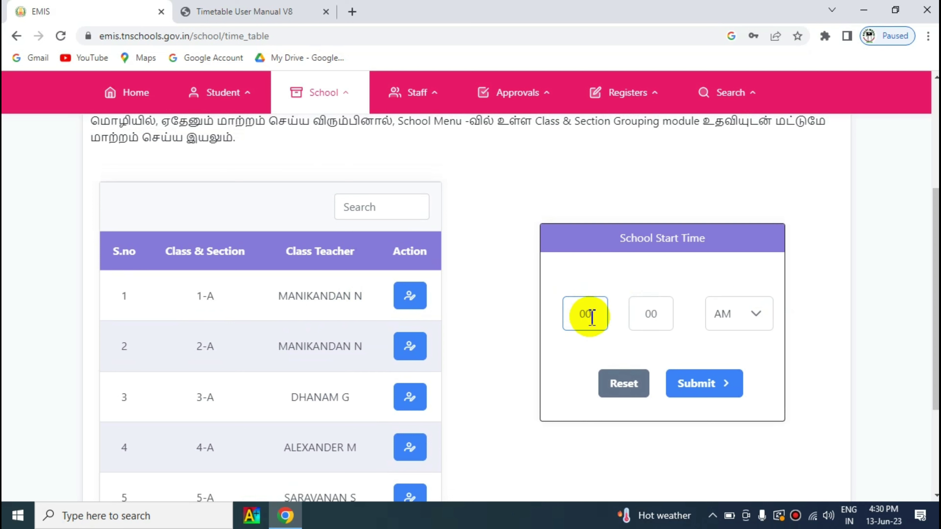
{"action": "left_click", "coordinate": [289, 18]}
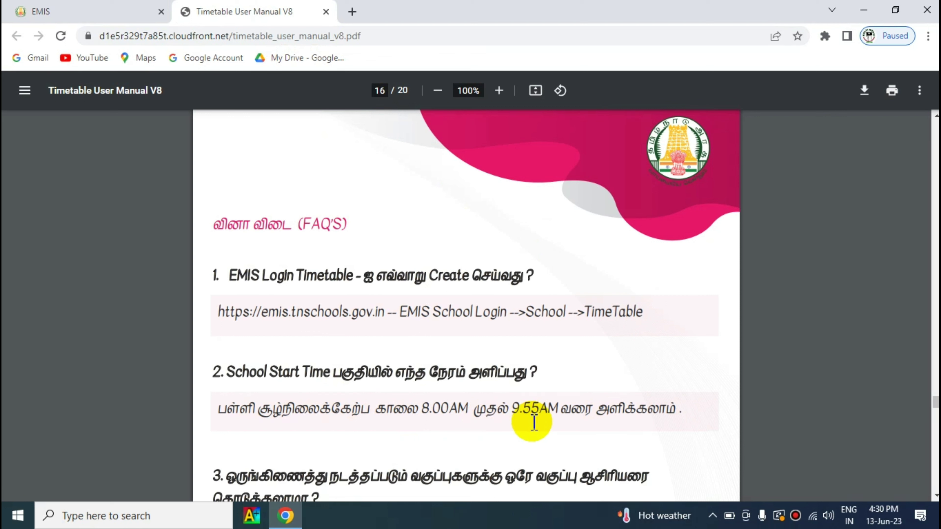
{"action": "left_click", "coordinate": [107, 12]}
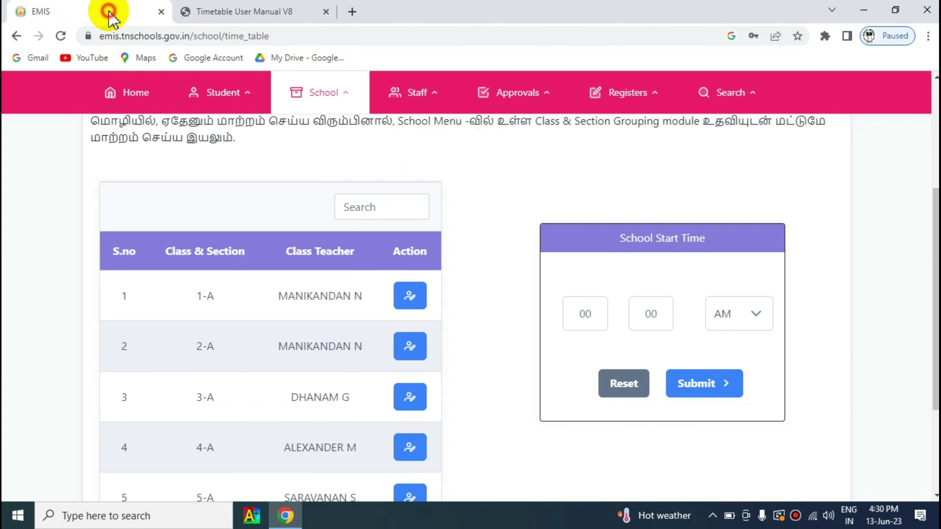
{"action": "left_click", "coordinate": [597, 318]}
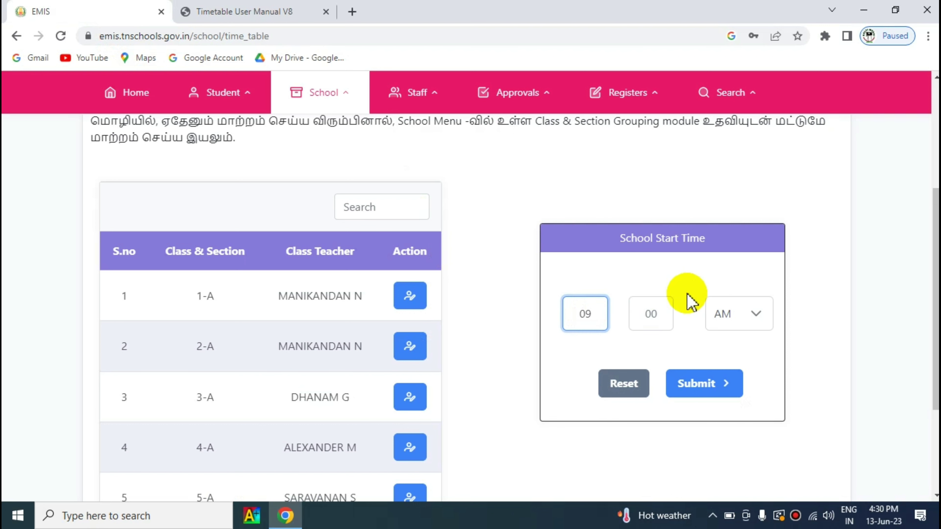
{"action": "left_click", "coordinate": [667, 307]}
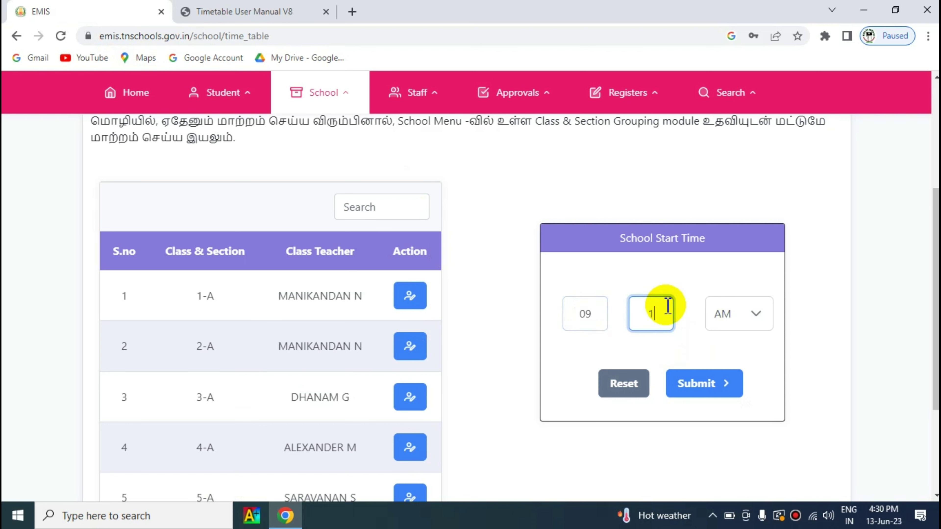
{"action": "left_click", "coordinate": [753, 320]}
{"action": "left_click", "coordinate": [736, 358]}
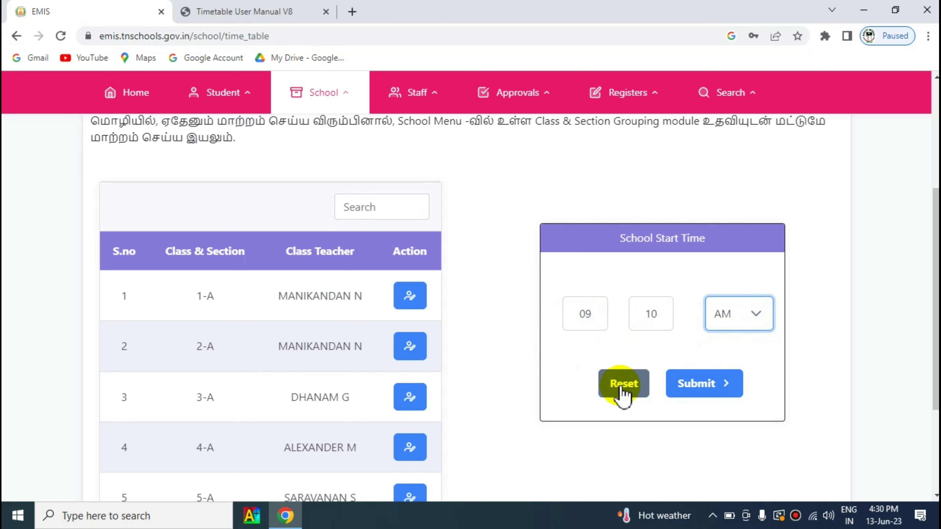
{"action": "left_click", "coordinate": [624, 397]}
Step: Set the school start time to 09:10 AM and submit it
{"action": "left_click", "coordinate": [590, 314]}
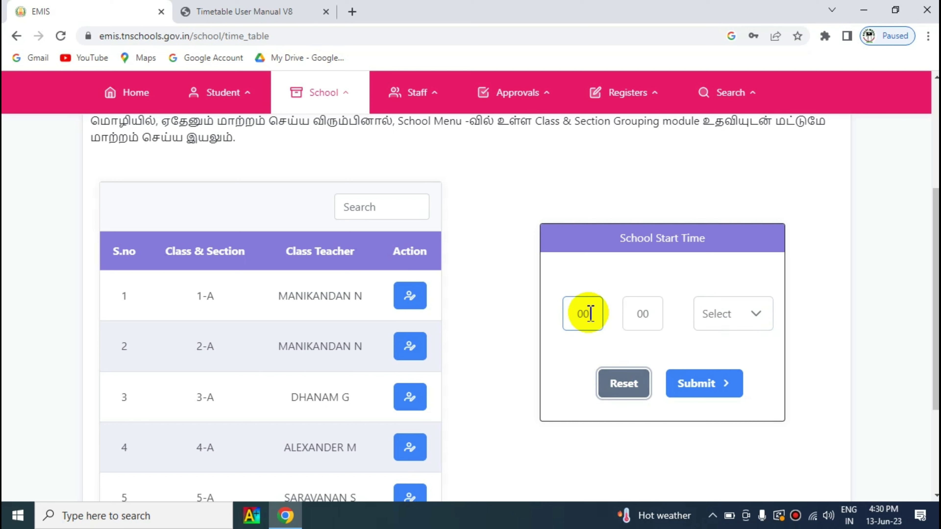
{"action": "type", "text": "09"}
{"action": "left_click", "coordinate": [638, 318]}
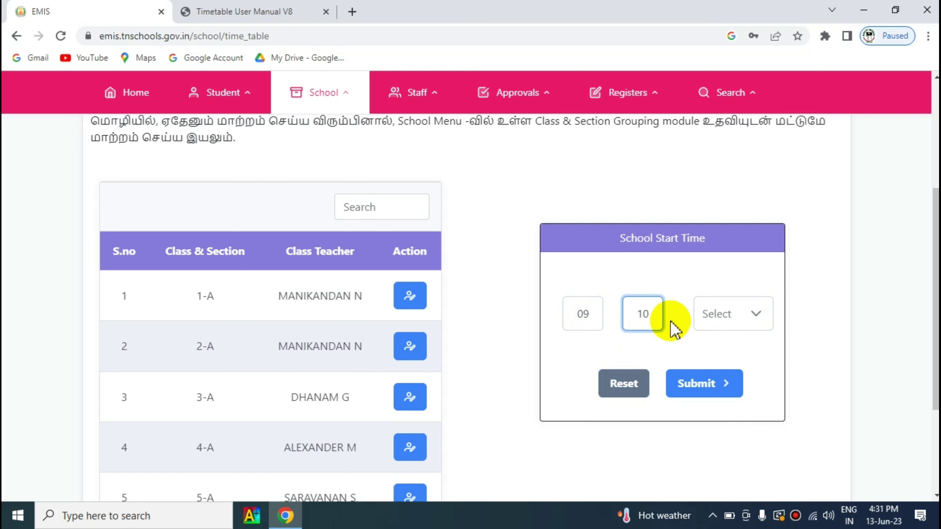
{"action": "left_click", "coordinate": [754, 319]}
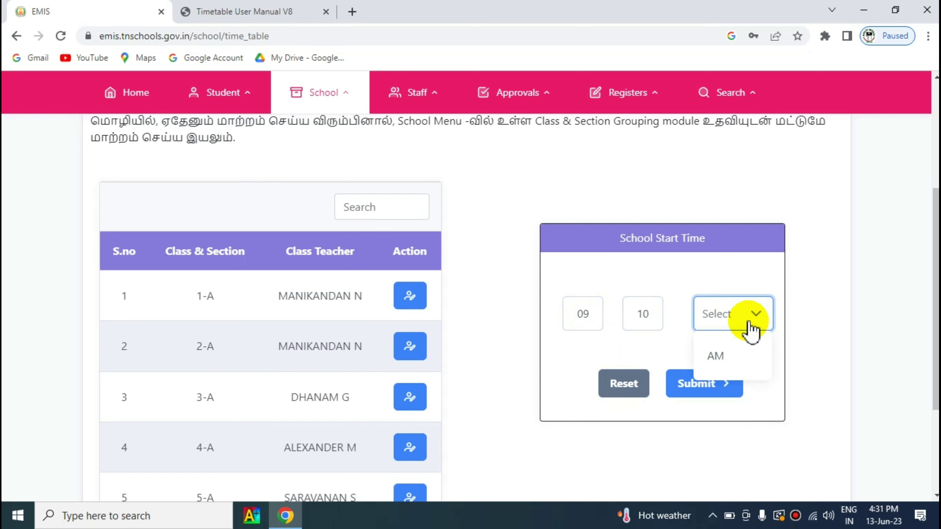
{"action": "left_click", "coordinate": [715, 359]}
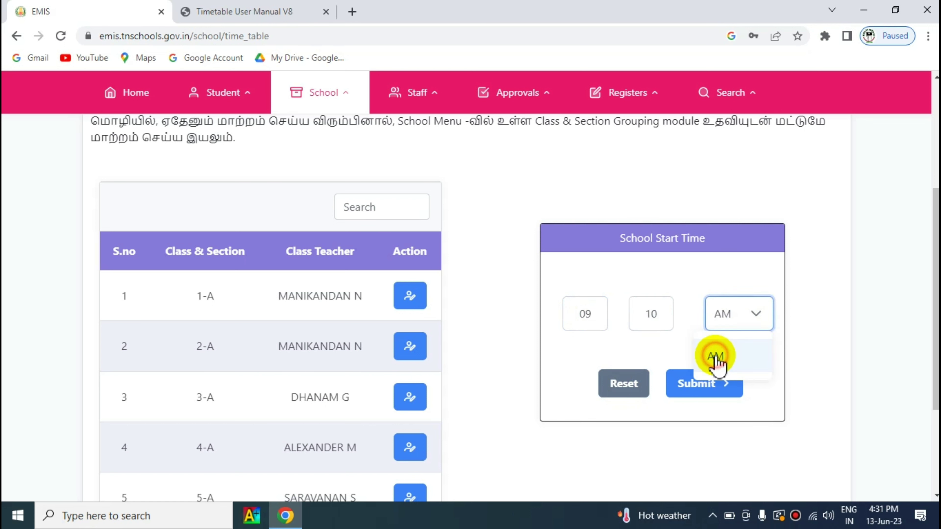
{"action": "left_click", "coordinate": [705, 388]}
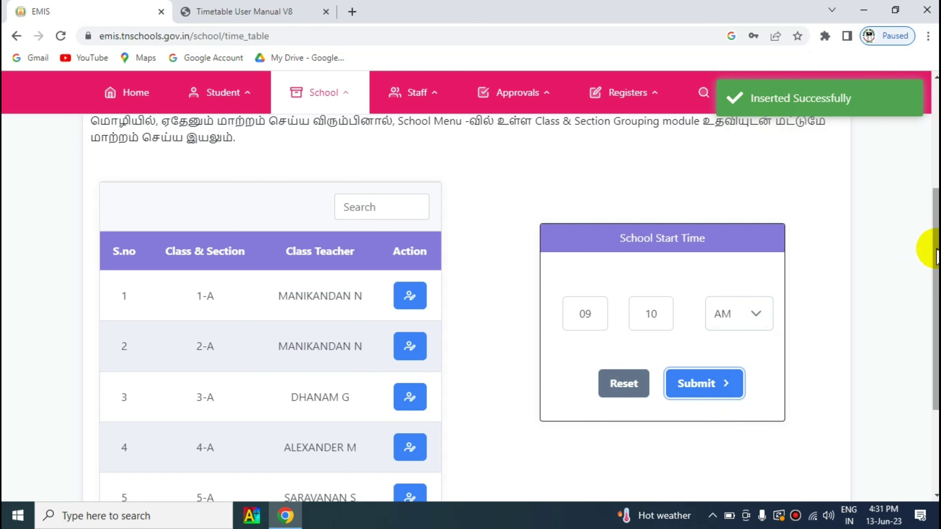
Step: Review the class teacher list and recheck the start time guidance in the Timetable User Manual
{"action": "scroll", "coordinate": [929, 248], "scroll_direction": "down", "scroll_amount": 2}
{"action": "left_click_drag", "start_coordinate": [930, 247], "coordinate": [931, 287]}
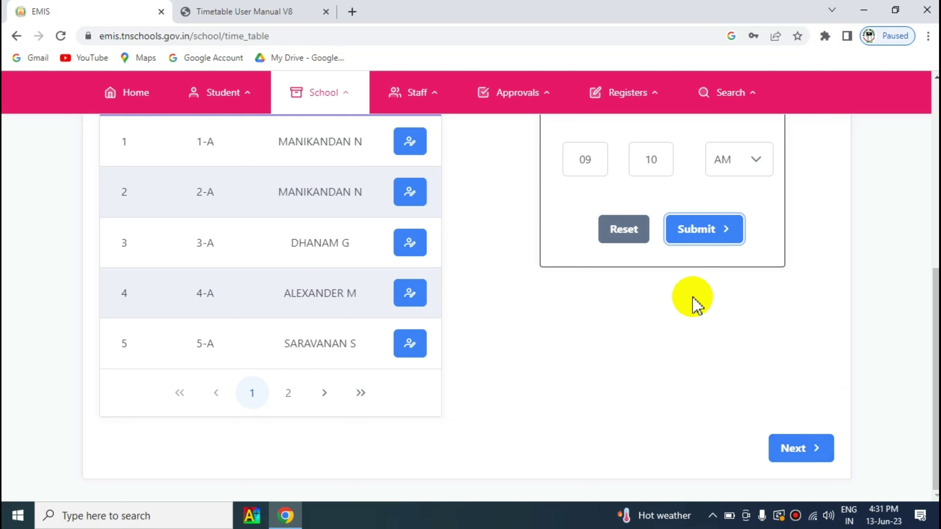
{"action": "scroll", "coordinate": [934, 345], "scroll_direction": "up", "scroll_amount": 1}
{"action": "scroll", "coordinate": [934, 345], "scroll_direction": "up", "scroll_amount": 2}
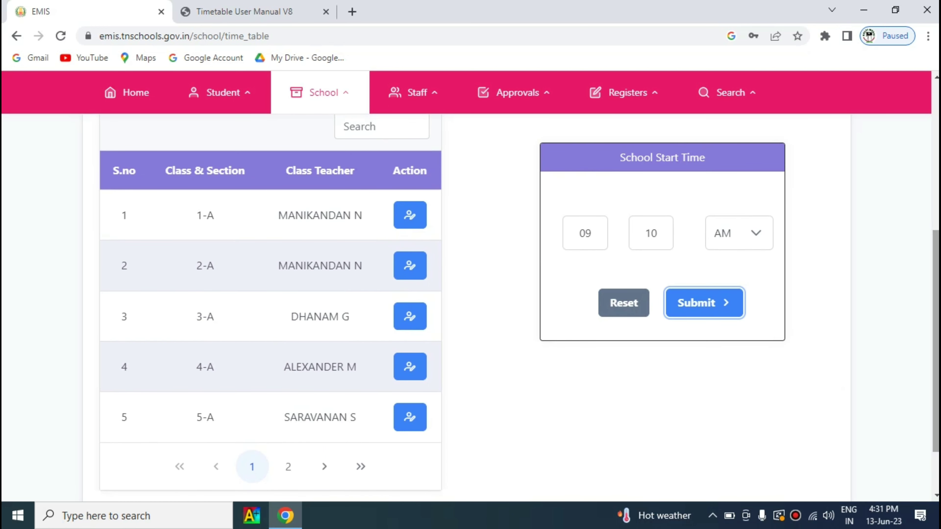
{"action": "left_click", "coordinate": [216, 12]}
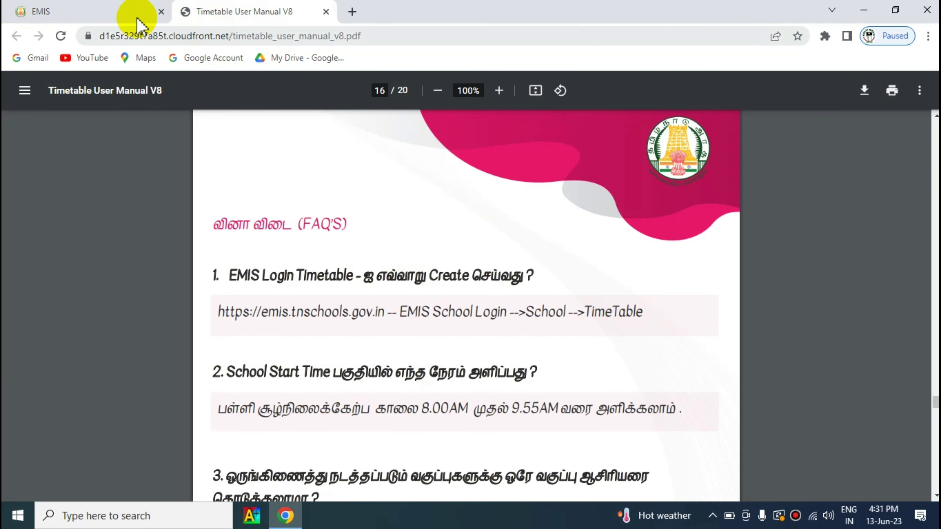
{"action": "left_click", "coordinate": [116, 11]}
Step: Resubmit the school start time and proceed to the Class-Subject-Teacher Mapping stage
{"action": "left_click", "coordinate": [697, 308]}
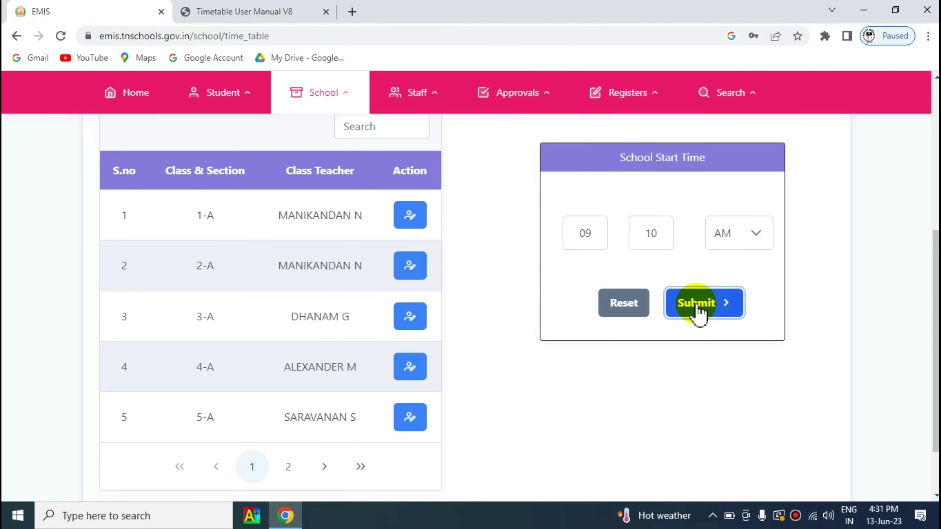
{"action": "scroll", "coordinate": [928, 337], "scroll_direction": "down", "scroll_amount": 2}
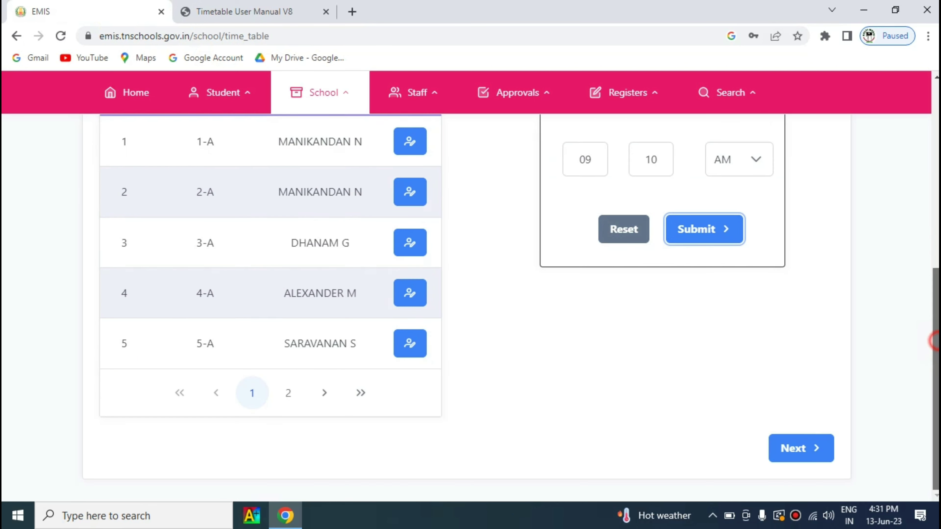
{"action": "left_click", "coordinate": [804, 451]}
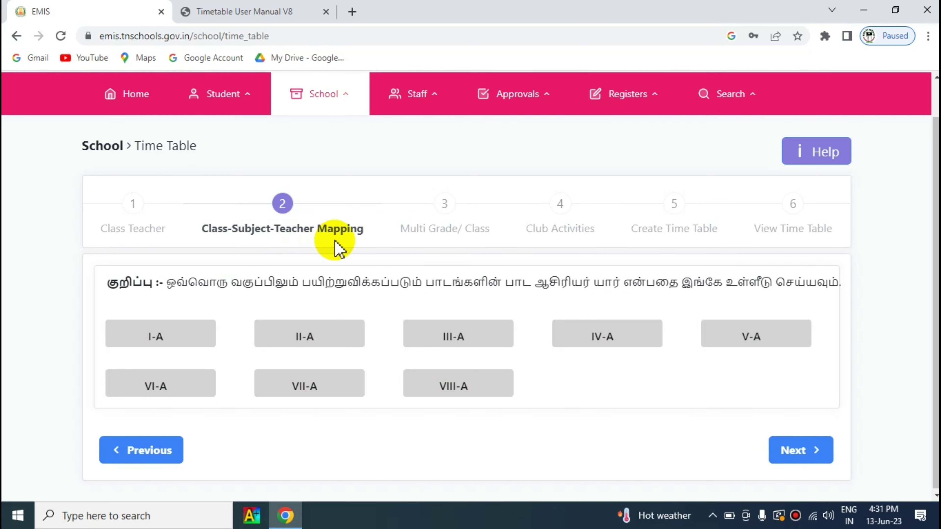
Step: For class I-A, choose its class teacher for Tamil and apply the same teacher to all subjects
{"action": "left_click", "coordinate": [173, 334]}
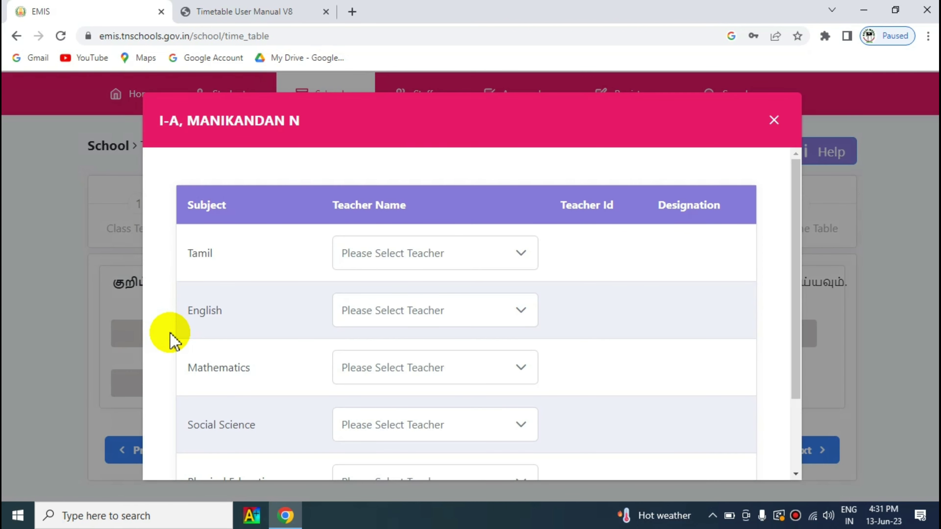
{"action": "left_click", "coordinate": [425, 264]}
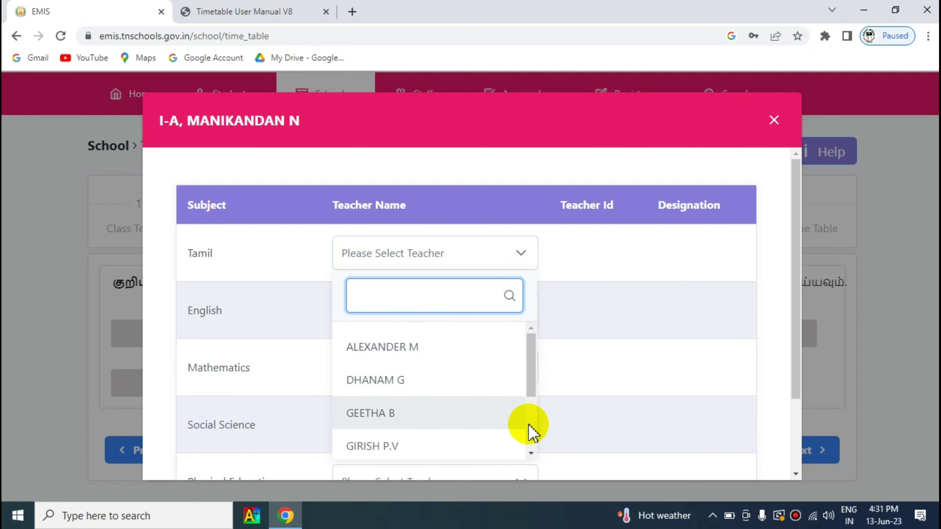
{"action": "scroll", "coordinate": [530, 432], "scroll_direction": "down", "scroll_amount": 3}
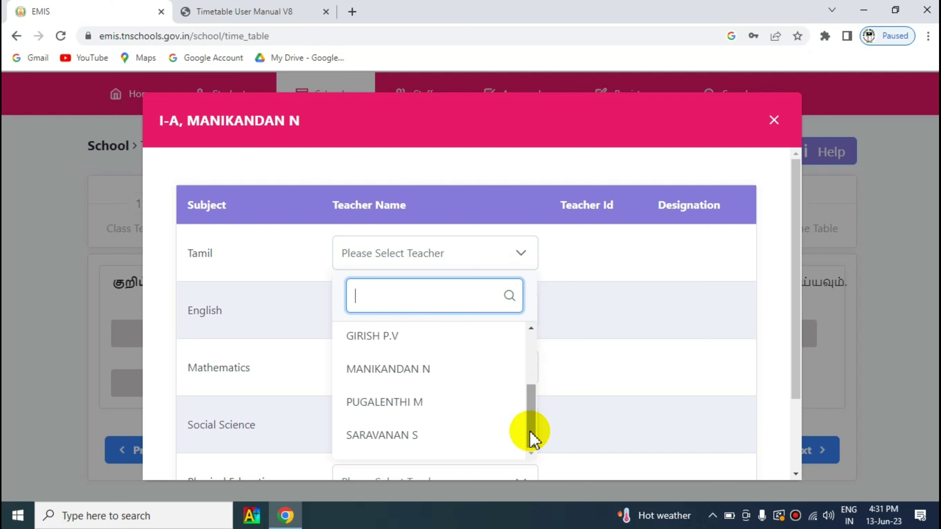
{"action": "left_click", "coordinate": [426, 369]}
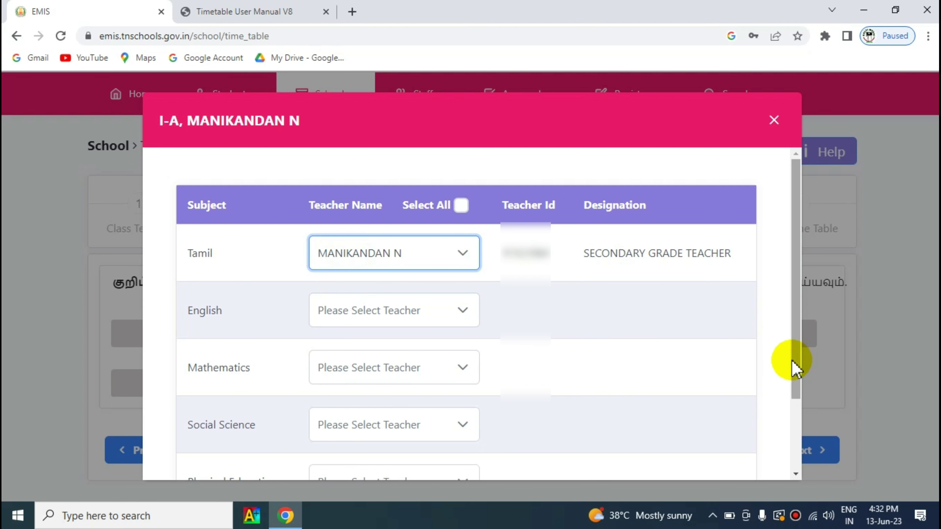
{"action": "left_click_drag", "start_coordinate": [792, 359], "coordinate": [815, 320]}
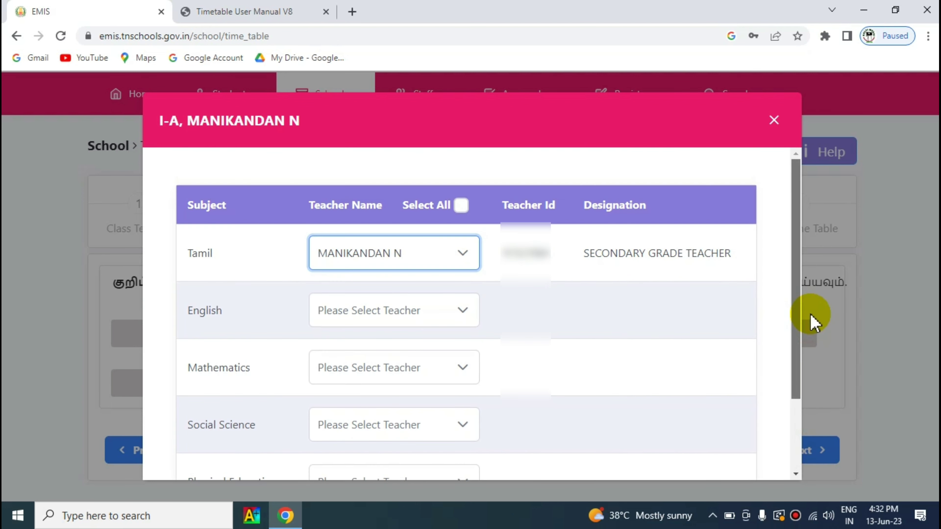
{"action": "left_click", "coordinate": [461, 205]}
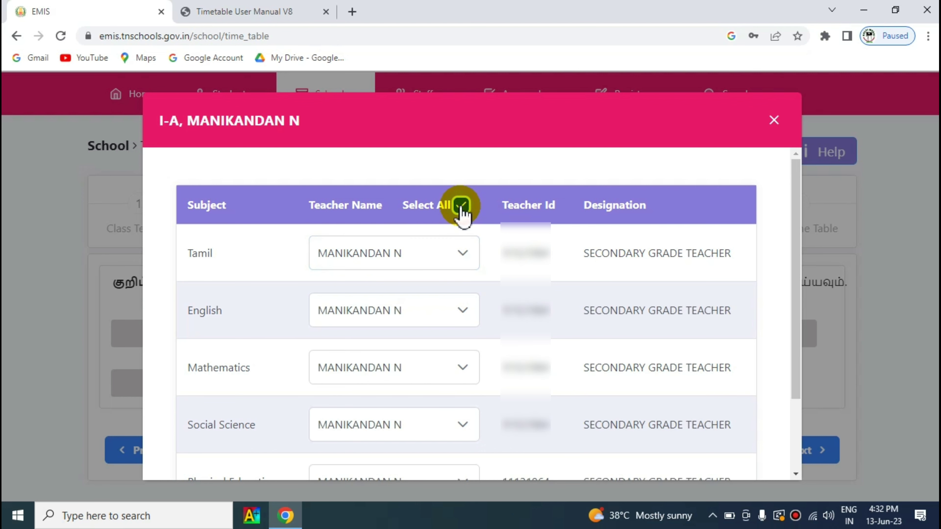
Step: Submit the completed subject teacher mapping for class I-A
{"action": "left_click_drag", "start_coordinate": [795, 295], "coordinate": [800, 417]}
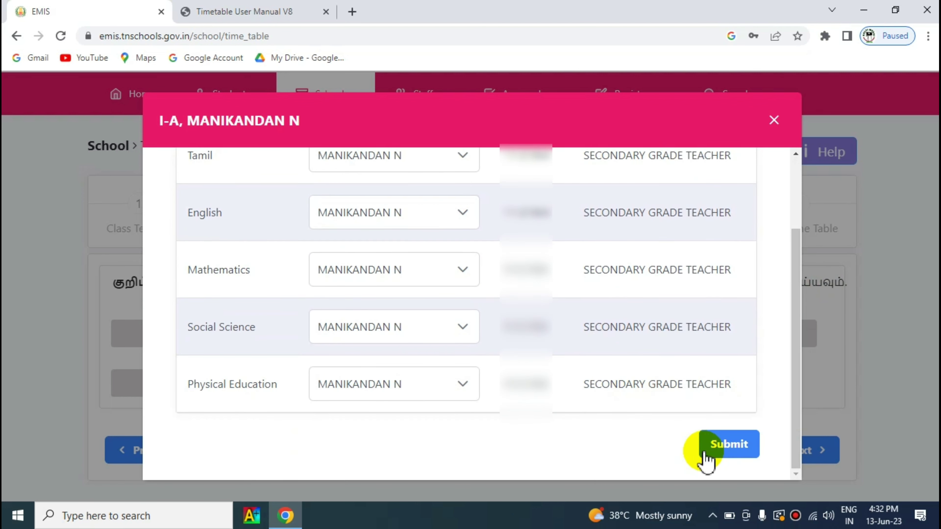
{"action": "left_click", "coordinate": [726, 449]}
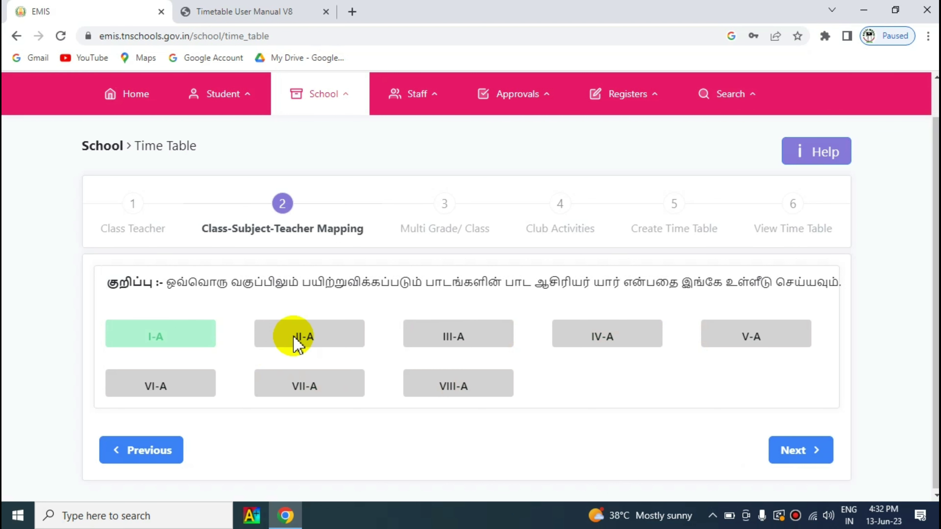
Step: For class II-A, choose its class teacher for Tamil, apply the same teacher to all subjects and submit the mapping
{"action": "left_click", "coordinate": [318, 337]}
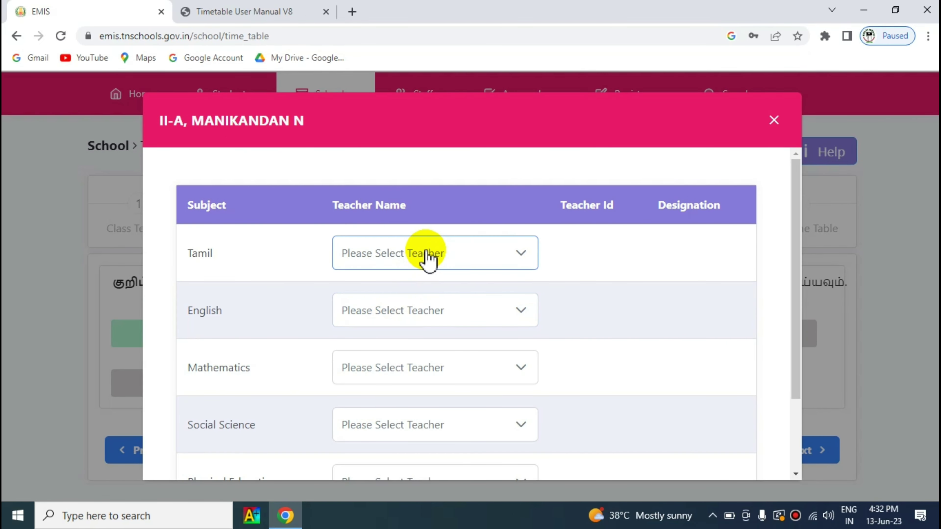
{"action": "left_click", "coordinate": [428, 256]}
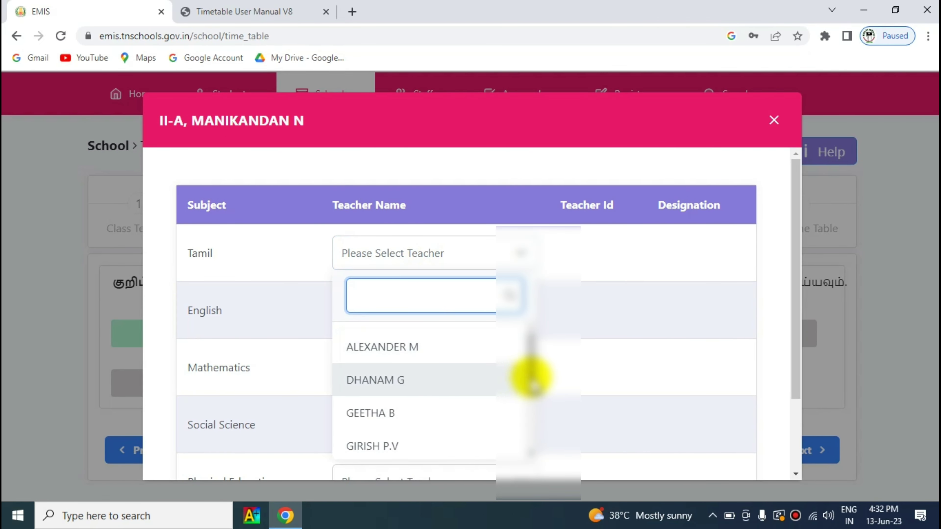
{"action": "left_click_drag", "start_coordinate": [529, 379], "coordinate": [526, 421]}
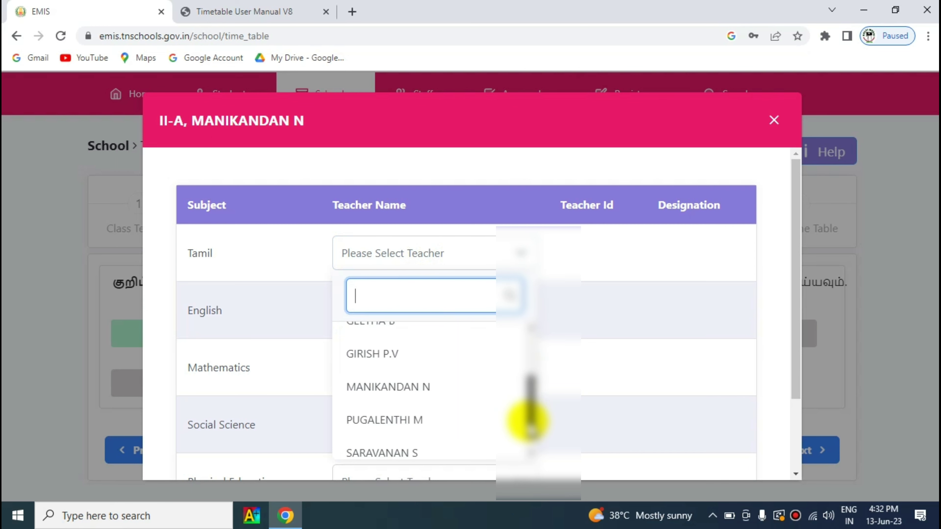
{"action": "left_click", "coordinate": [441, 384]}
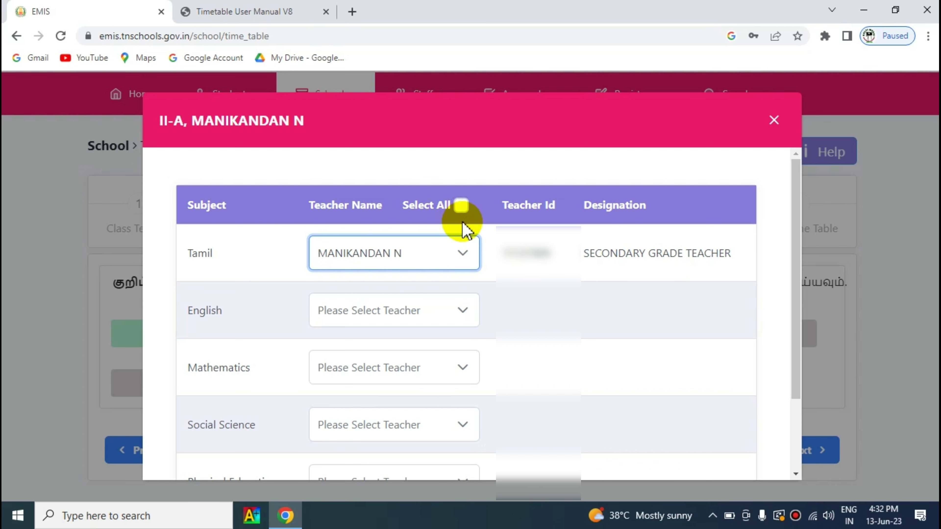
{"action": "left_click", "coordinate": [461, 205]}
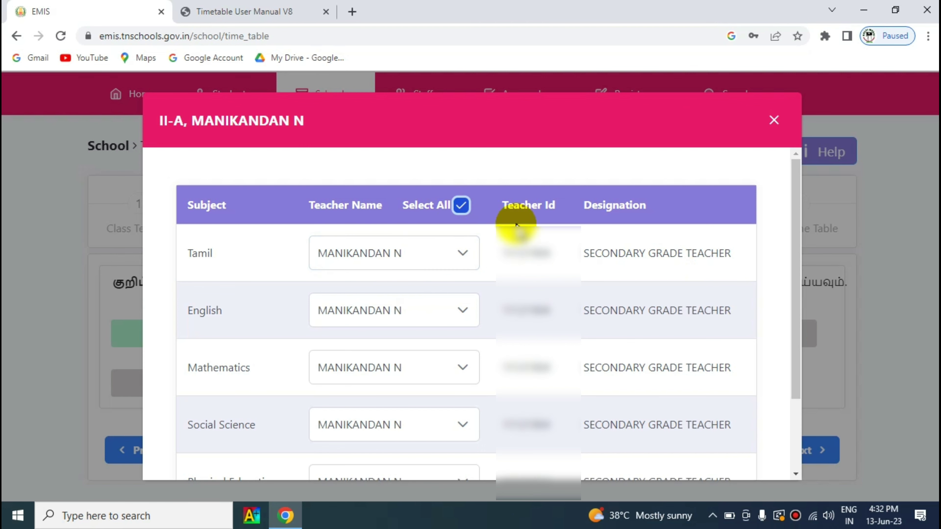
{"action": "left_click_drag", "start_coordinate": [799, 337], "coordinate": [798, 409]}
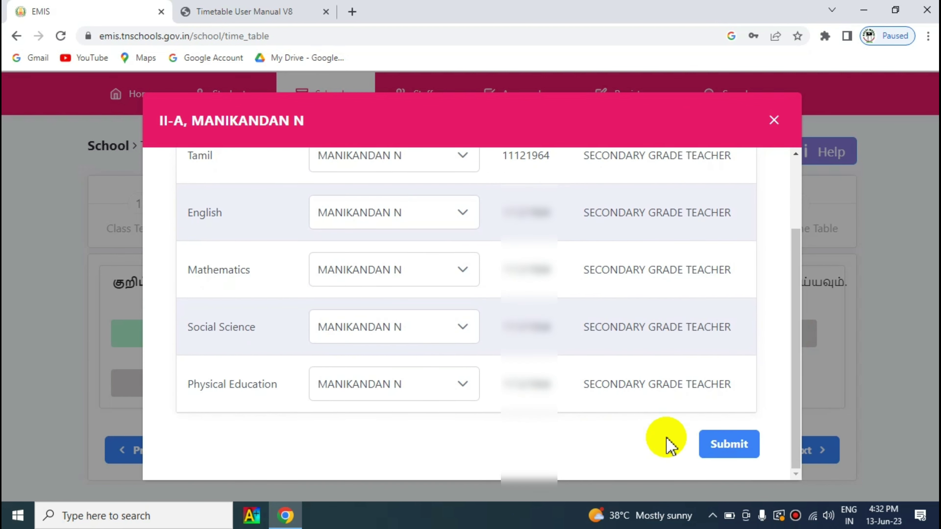
{"action": "left_click", "coordinate": [728, 444]}
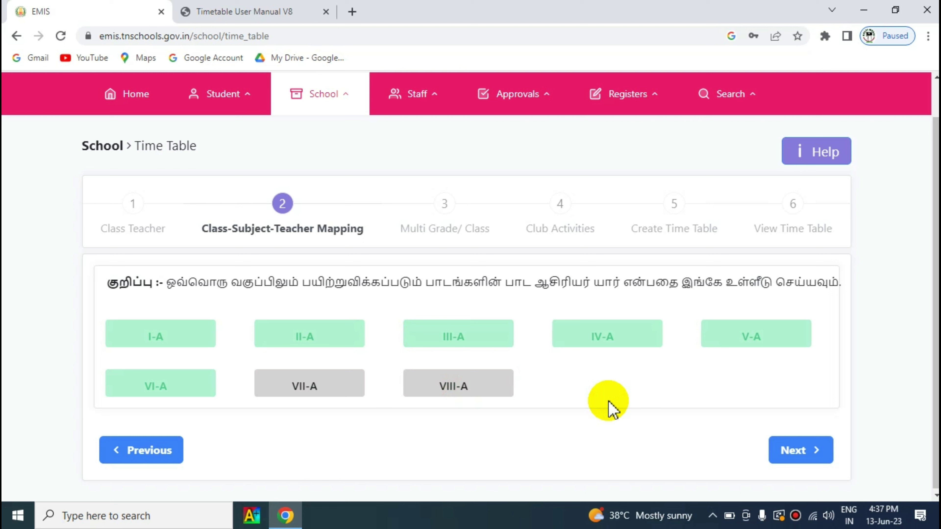
Step: Open the subject mapping for class VII-A and assign its class teacher to Tamil
{"action": "left_click", "coordinate": [305, 386]}
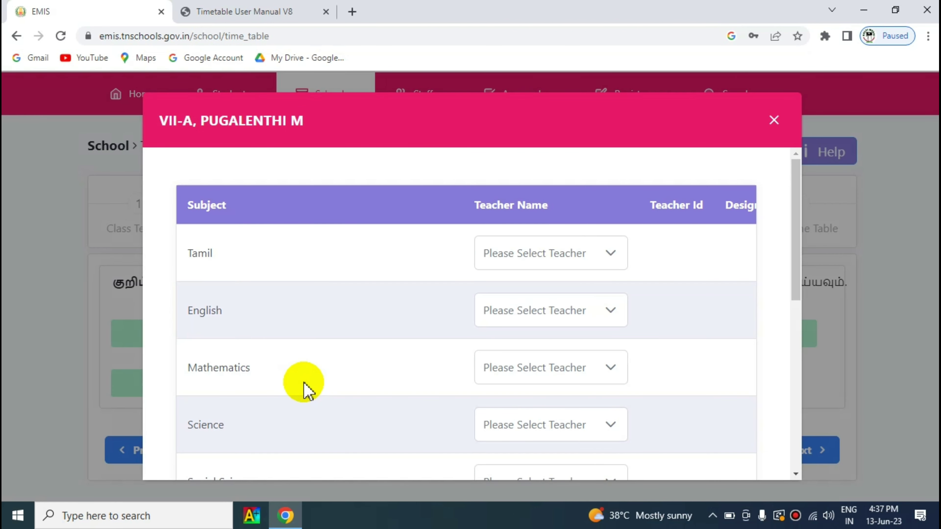
{"action": "left_click", "coordinate": [584, 254]}
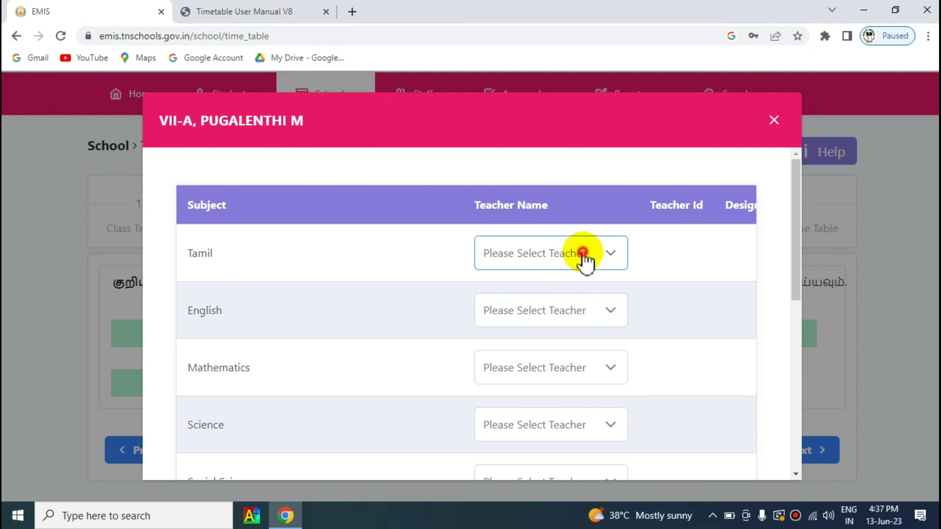
{"action": "left_click_drag", "start_coordinate": [630, 347], "coordinate": [631, 393]}
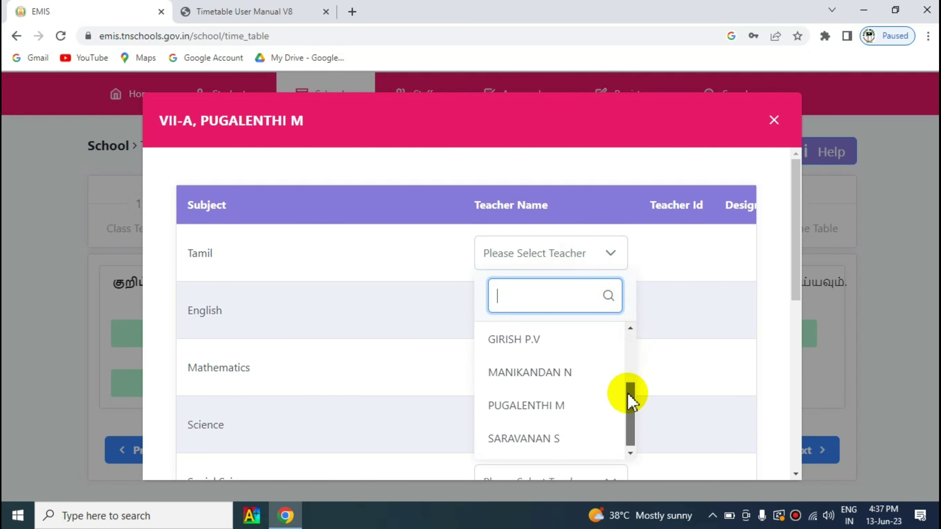
{"action": "left_click", "coordinate": [551, 406]}
Step: For class VII-A, assign the fourth listed teacher to English and the third listed teacher to Mathematics
{"action": "left_click", "coordinate": [568, 332]}
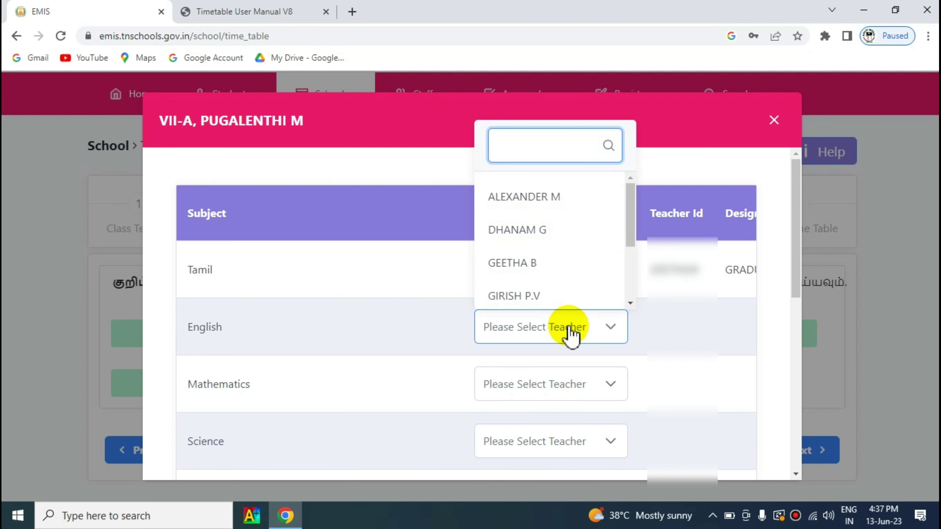
{"action": "left_click", "coordinate": [541, 299]}
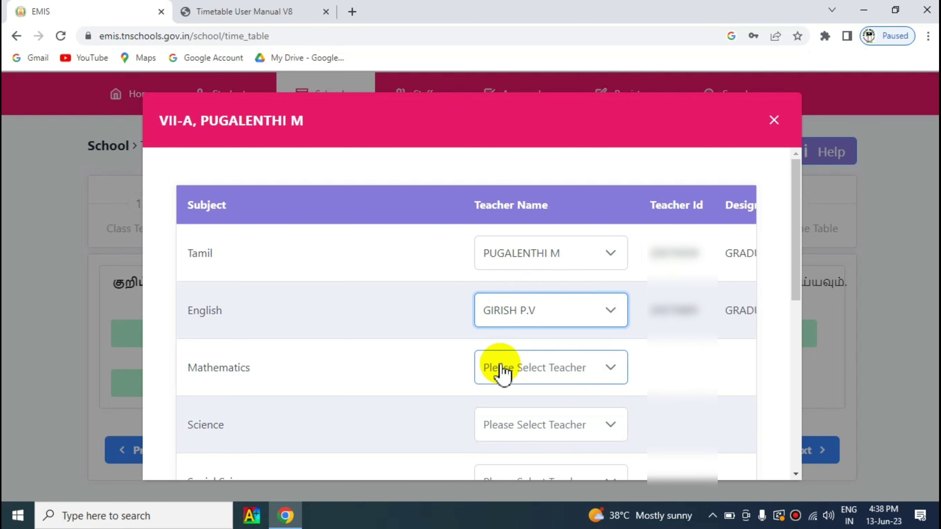
{"action": "left_click", "coordinate": [537, 372]}
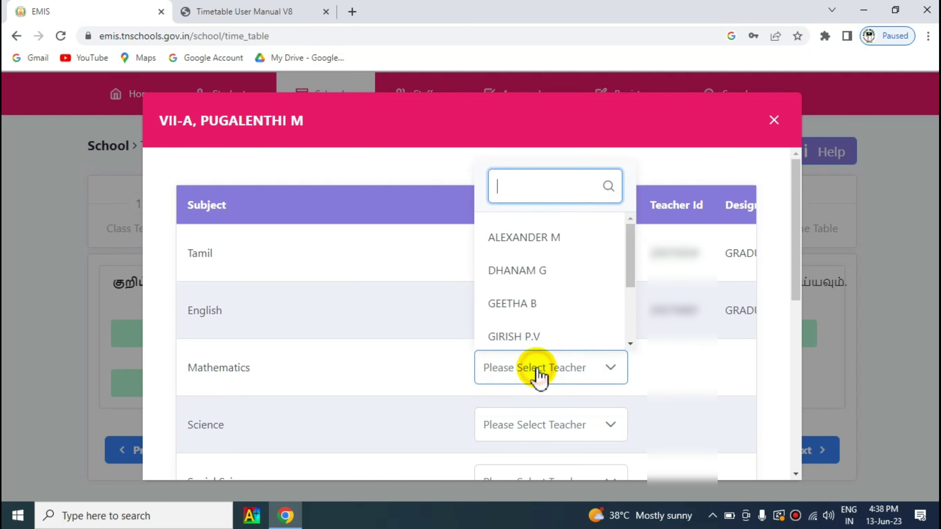
{"action": "left_click", "coordinate": [526, 305]}
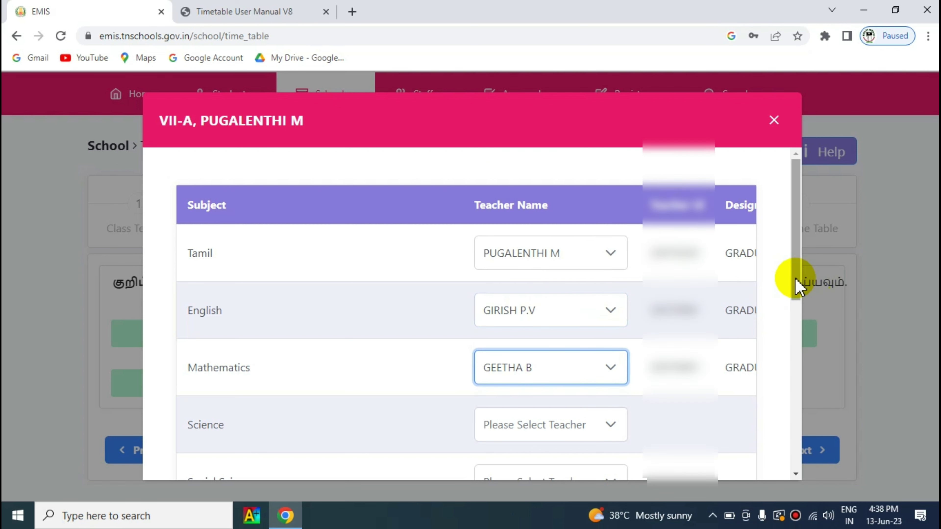
Step: Assign the VII-A class teacher to Science, Social Science and Physical Education
{"action": "left_click_drag", "start_coordinate": [794, 280], "coordinate": [806, 336]}
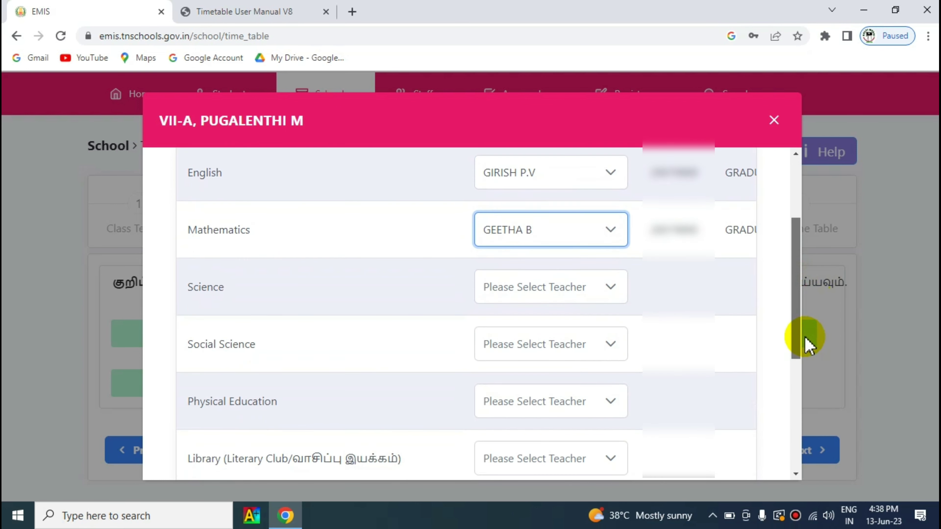
{"action": "left_click", "coordinate": [608, 295]}
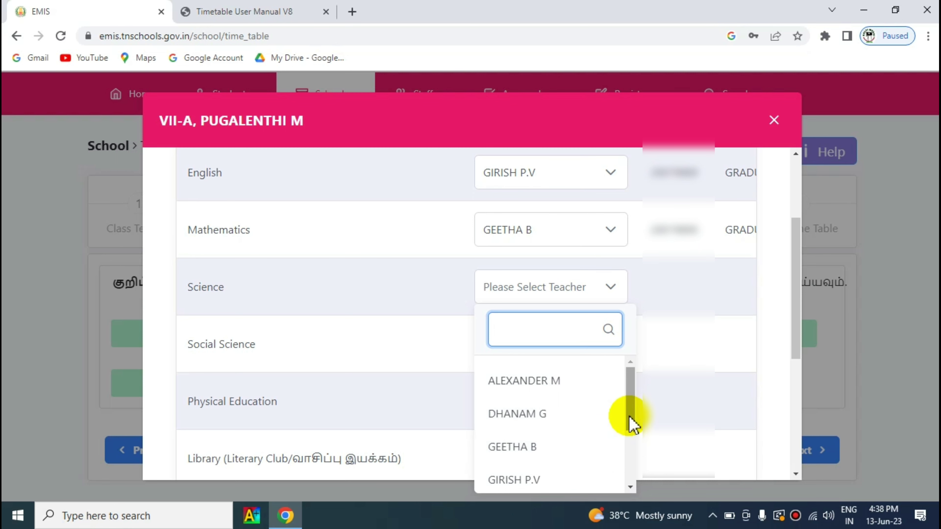
{"action": "left_click_drag", "start_coordinate": [629, 421], "coordinate": [634, 475]}
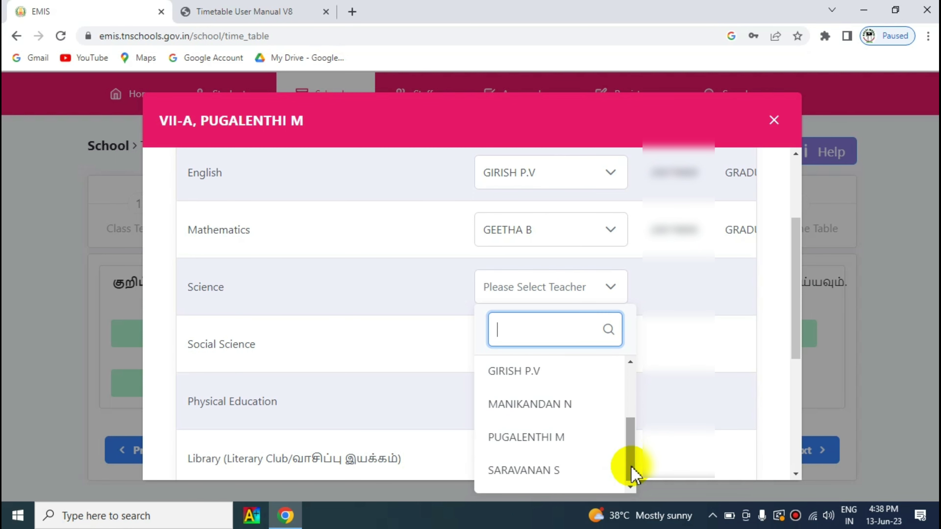
{"action": "left_click", "coordinate": [551, 441]}
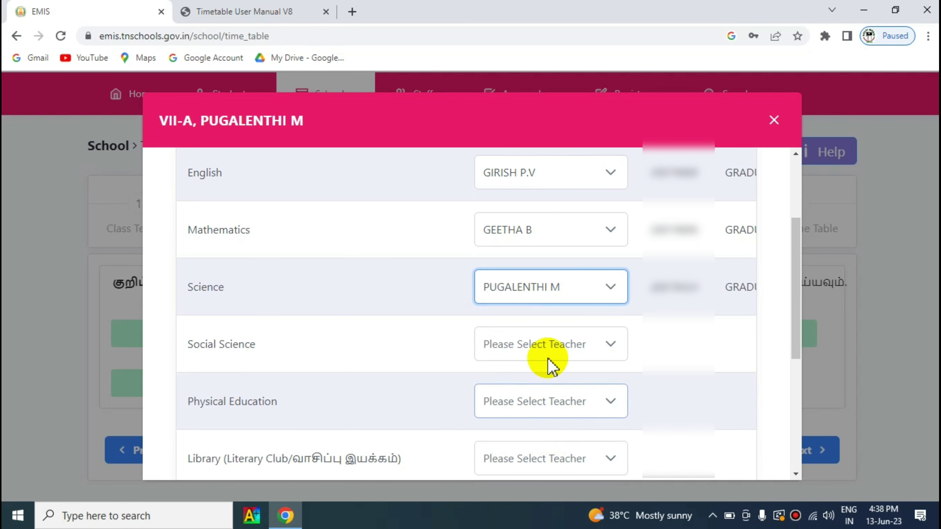
{"action": "left_click", "coordinate": [546, 356]}
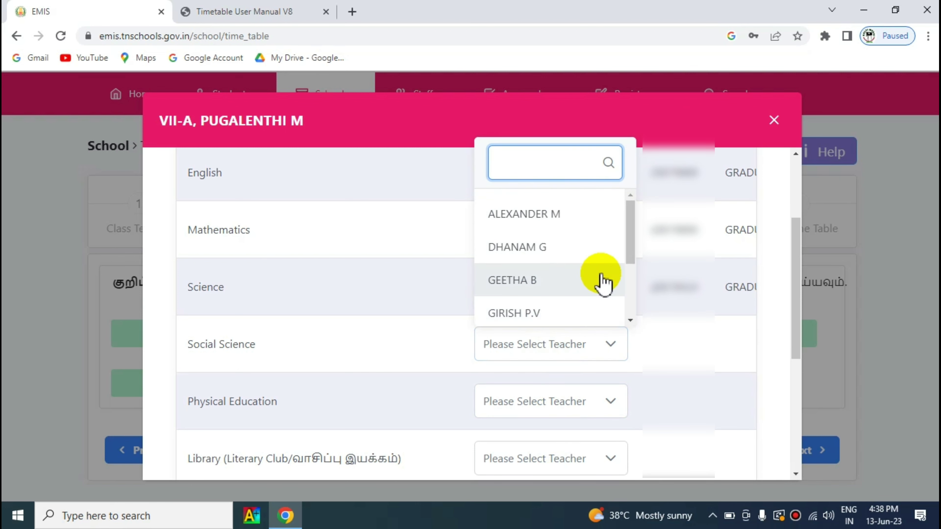
{"action": "left_click_drag", "start_coordinate": [630, 263], "coordinate": [638, 321]}
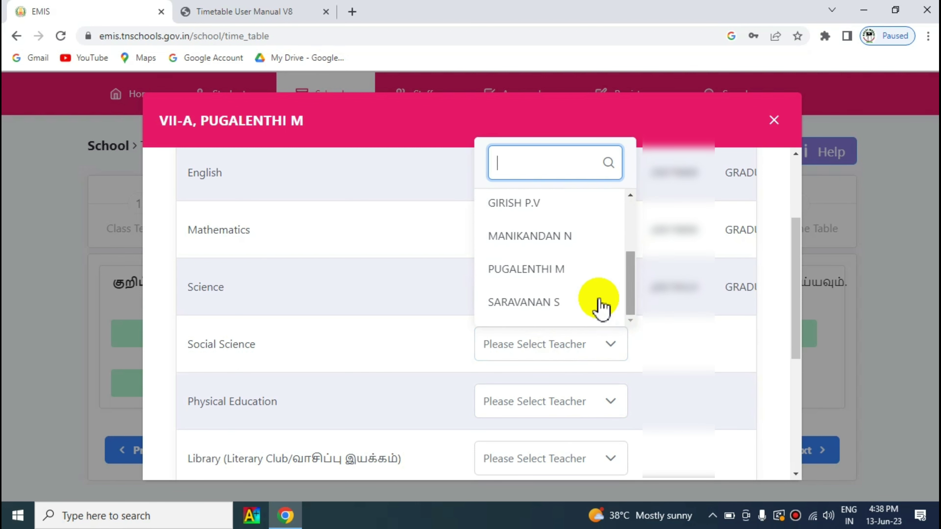
{"action": "left_click", "coordinate": [574, 270]}
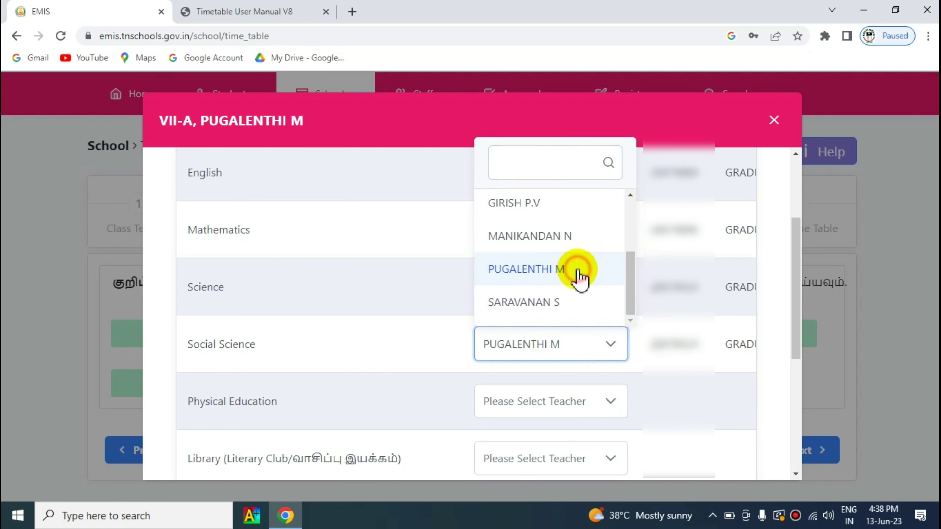
{"action": "left_click", "coordinate": [567, 403]}
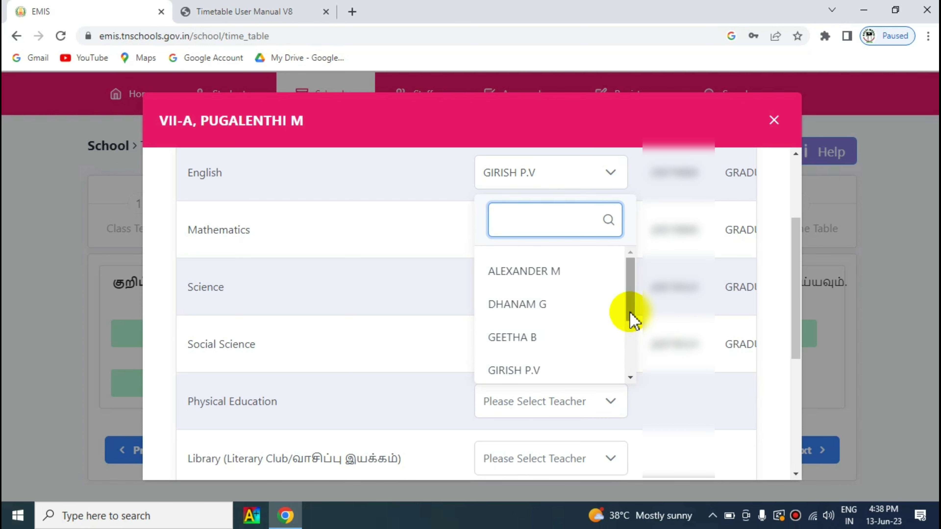
{"action": "left_click_drag", "start_coordinate": [627, 315], "coordinate": [631, 372]}
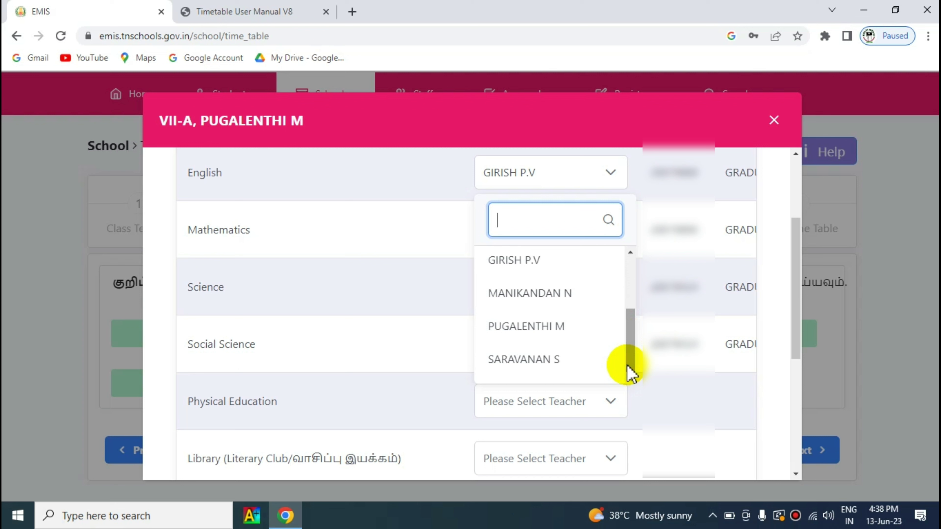
{"action": "left_click", "coordinate": [542, 329]}
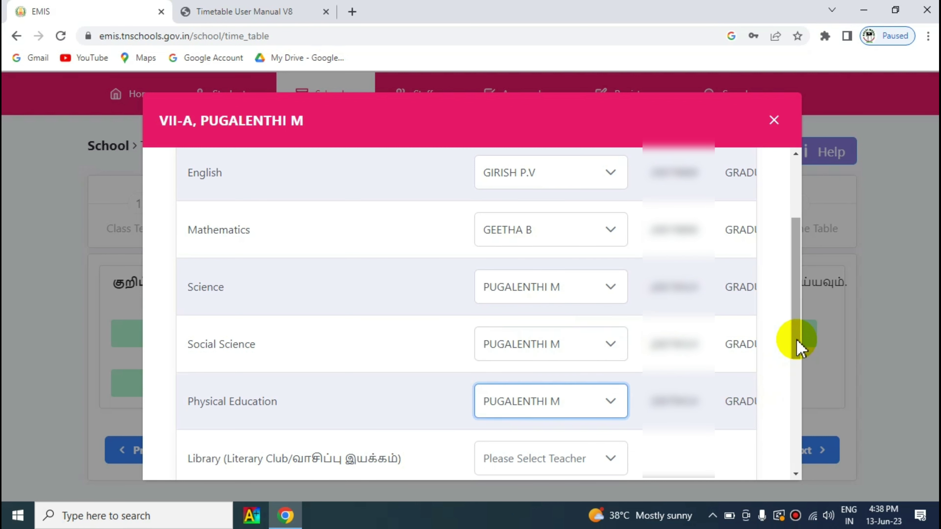
Step: Assign the VII-A class teacher to Library (Literary Club) and Value Education
{"action": "left_click_drag", "start_coordinate": [797, 348], "coordinate": [805, 399]}
{"action": "left_click", "coordinate": [595, 321]}
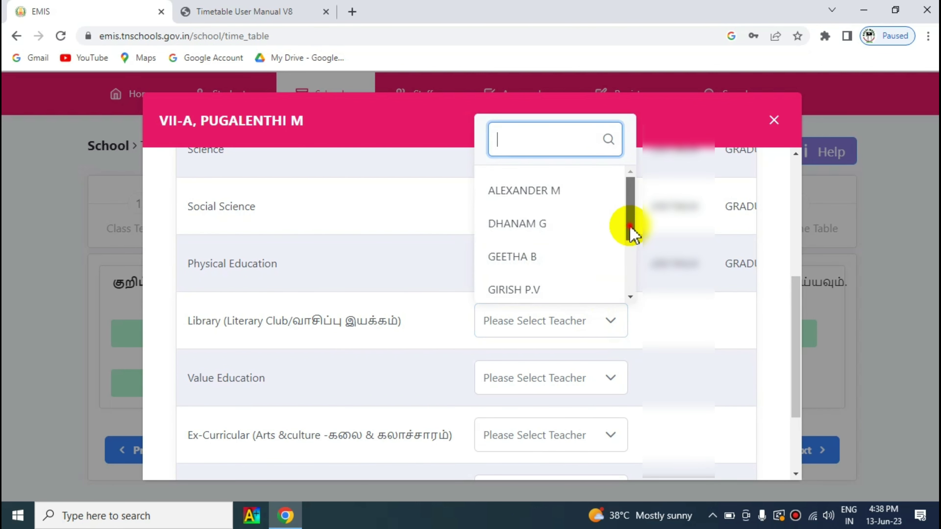
{"action": "left_click_drag", "start_coordinate": [633, 231], "coordinate": [630, 311]}
{"action": "left_click", "coordinate": [556, 258]}
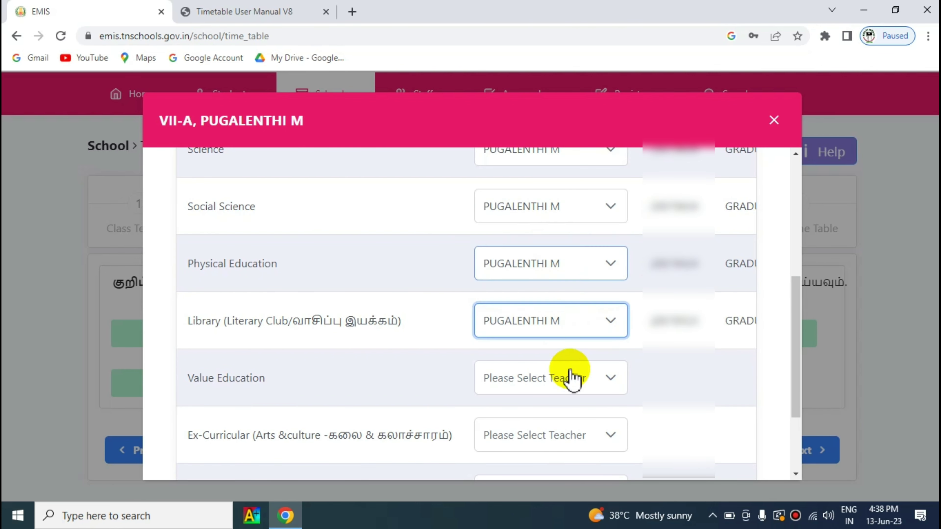
{"action": "left_click", "coordinate": [580, 376]}
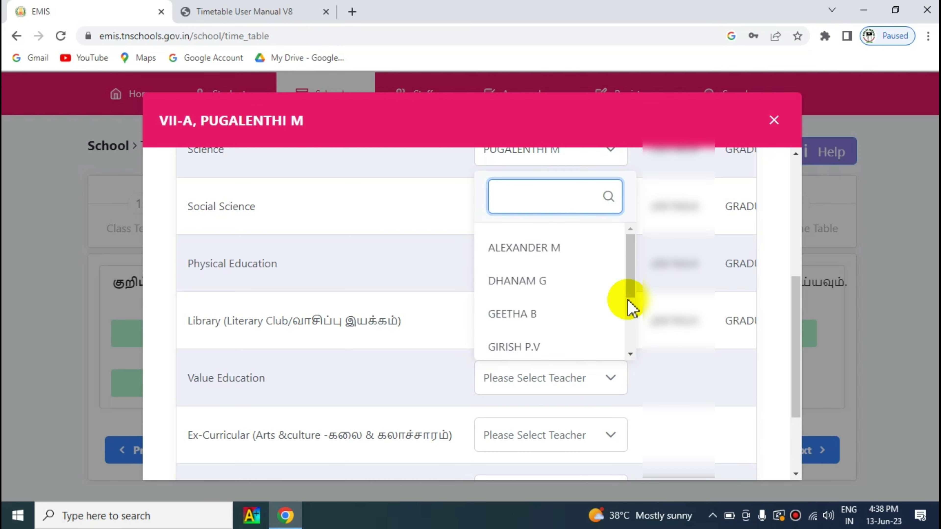
{"action": "left_click_drag", "start_coordinate": [630, 294], "coordinate": [630, 356]}
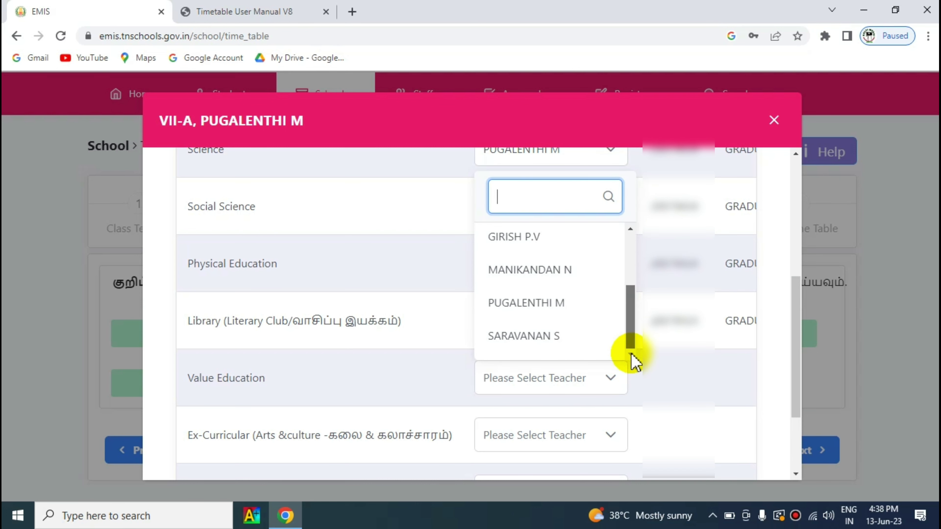
{"action": "left_click", "coordinate": [569, 313]}
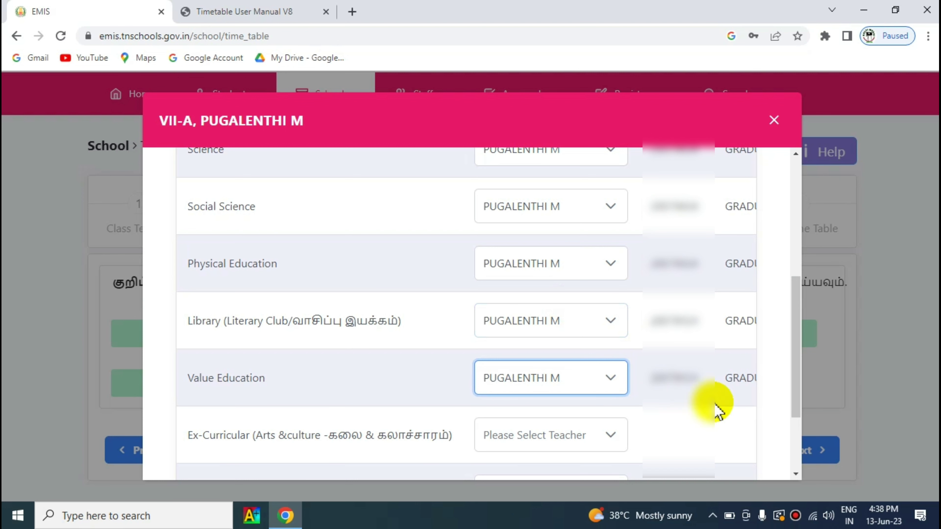
Step: Assign the VII-A class teacher to Ex-Curricular (Arts & culture) and Co-Curricular (STEM), and submit the class's subject mapping
{"action": "left_click_drag", "start_coordinate": [796, 386], "coordinate": [795, 444]}
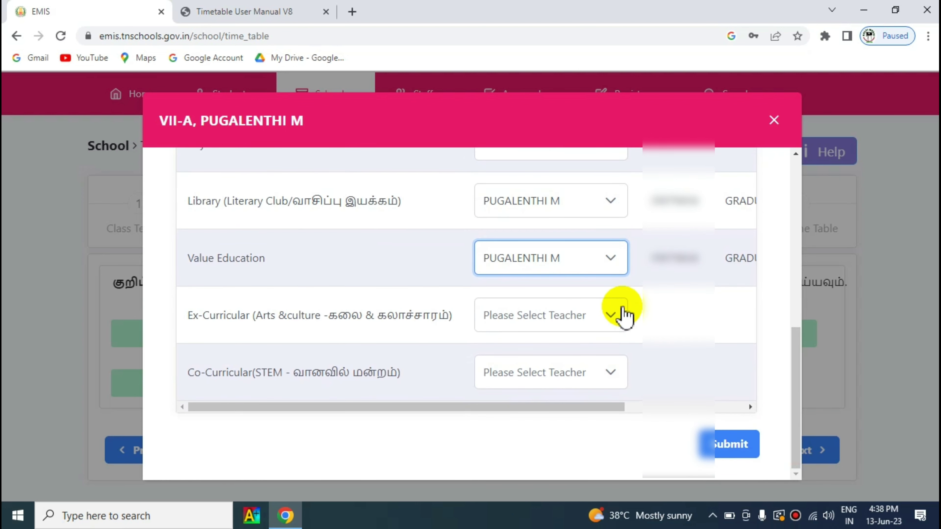
{"action": "left_click", "coordinate": [625, 316]}
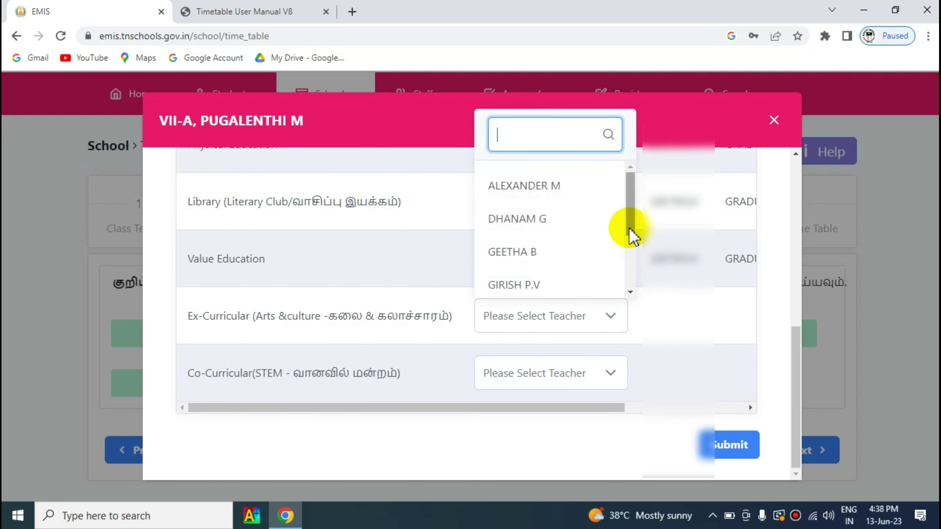
{"action": "left_click_drag", "start_coordinate": [630, 229], "coordinate": [628, 315]}
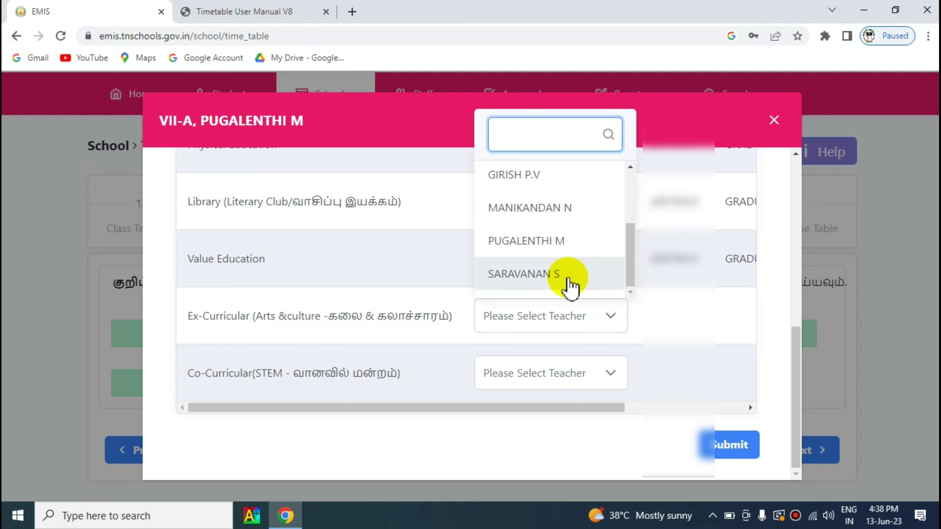
{"action": "left_click", "coordinate": [559, 245]}
{"action": "left_click", "coordinate": [566, 372]}
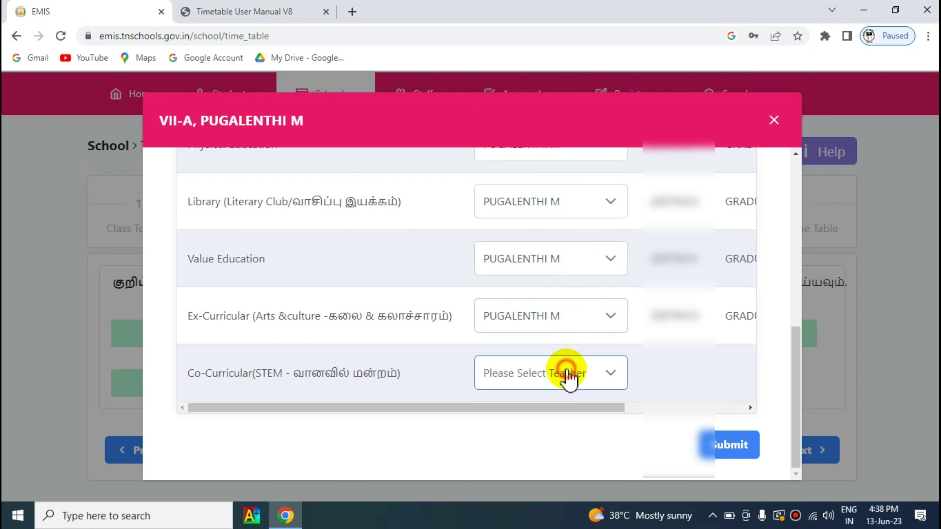
{"action": "left_click_drag", "start_coordinate": [630, 267], "coordinate": [631, 357]}
{"action": "left_click", "coordinate": [564, 307]}
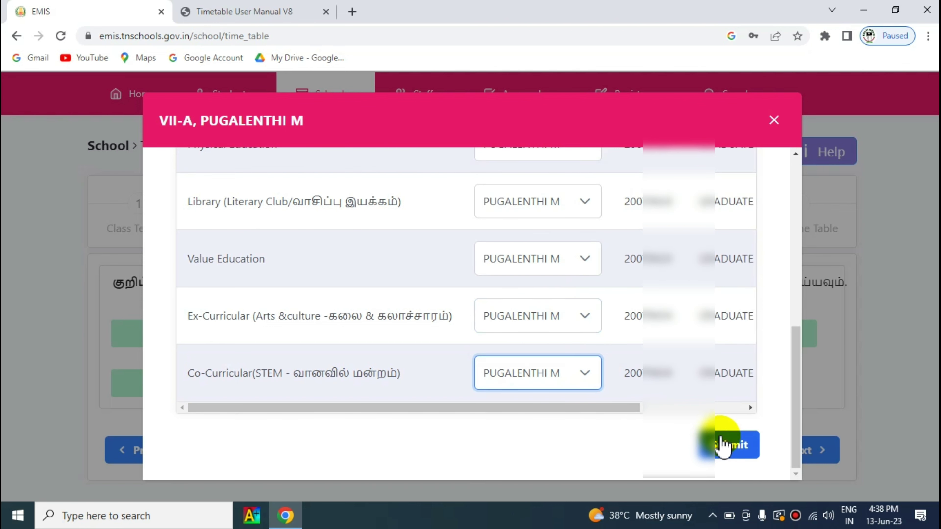
{"action": "left_click", "coordinate": [732, 450]}
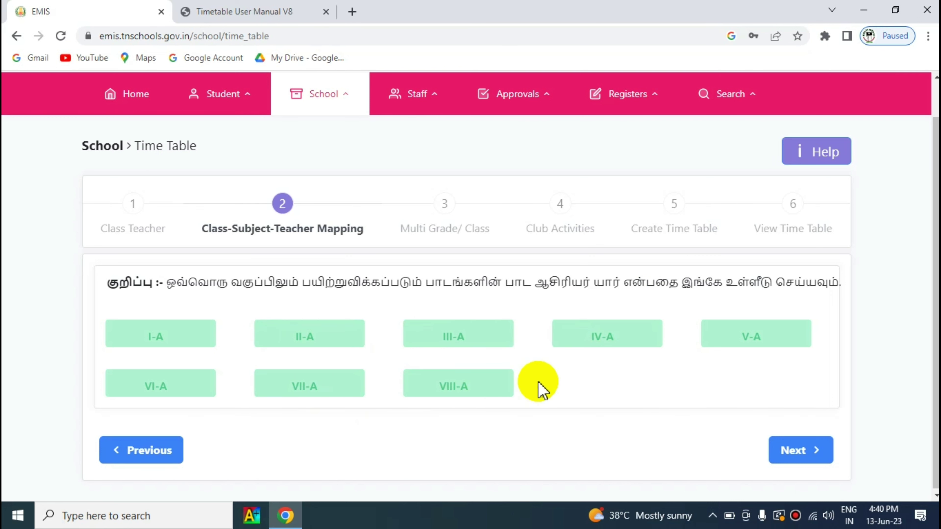
Step: Proceed to the Multi Grade/Class stage and answer Yes to having combined classes or sections
{"action": "left_click", "coordinate": [795, 451]}
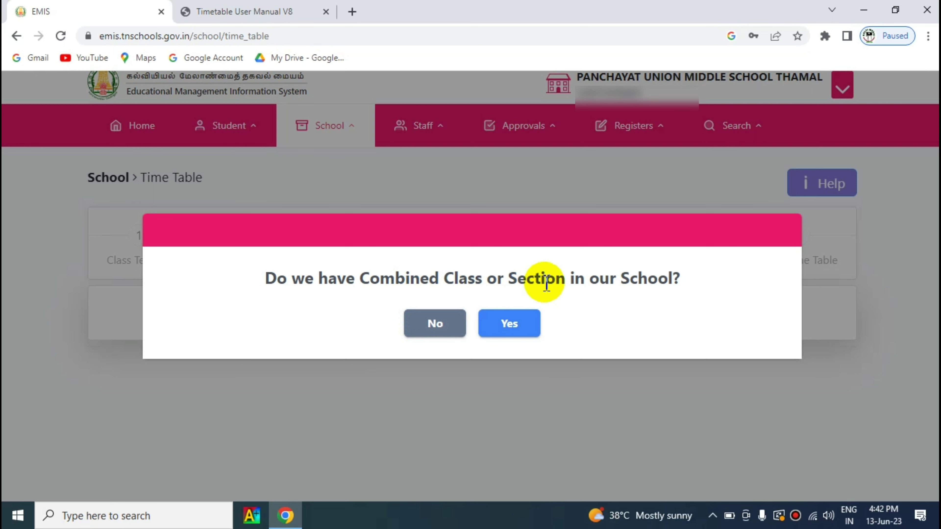
{"action": "left_click", "coordinate": [511, 328]}
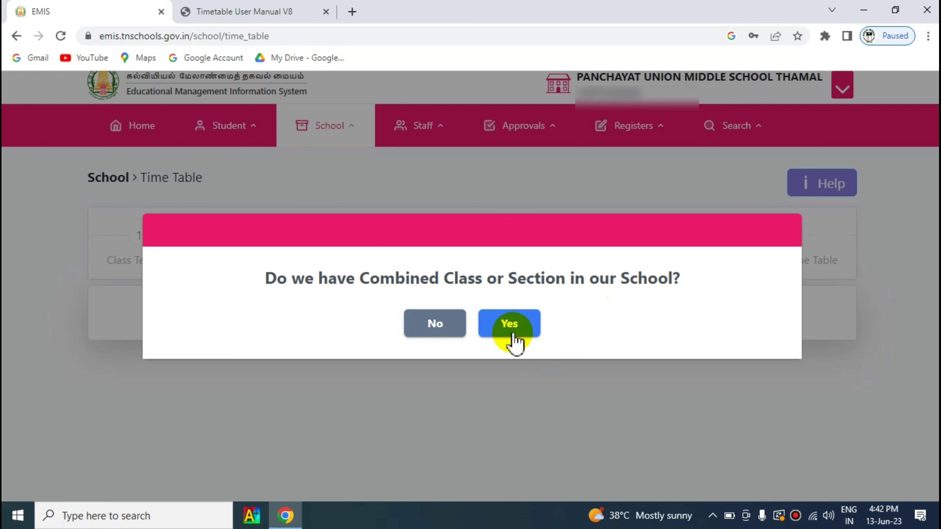
{"action": "left_click", "coordinate": [427, 330]}
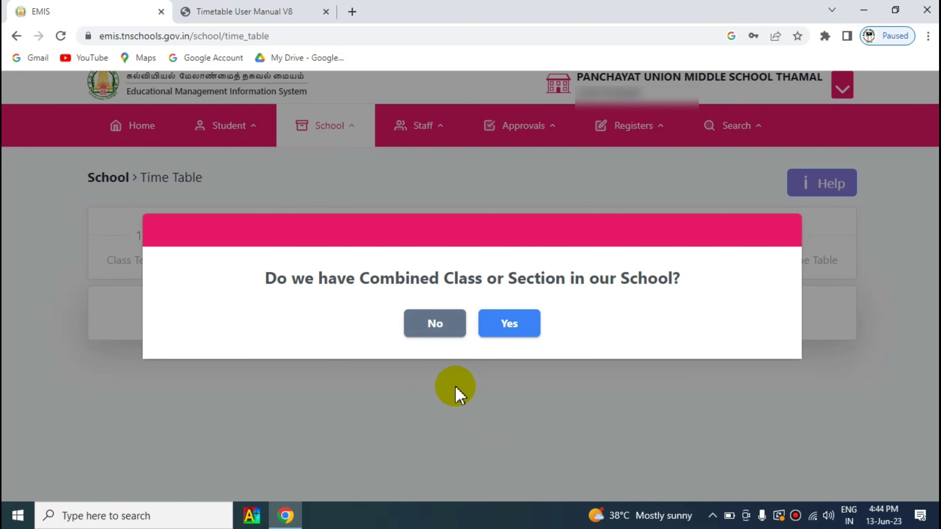
{"action": "left_click", "coordinate": [509, 325]}
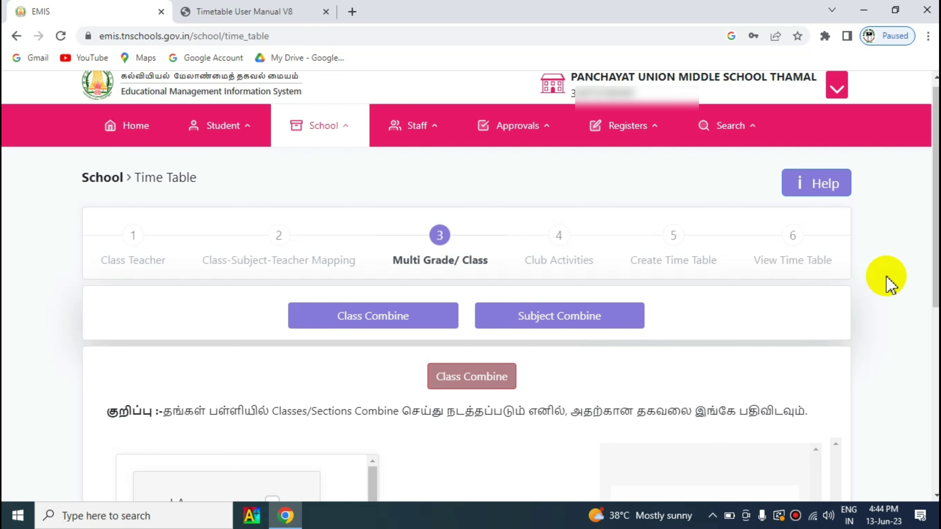
Step: Combine classes I-A and II-A, and continue to the Club Activities stage
{"action": "scroll", "coordinate": [936, 222], "scroll_direction": "down", "scroll_amount": 3}
{"action": "scroll", "coordinate": [470, 308], "scroll_direction": "down", "scroll_amount": 1}
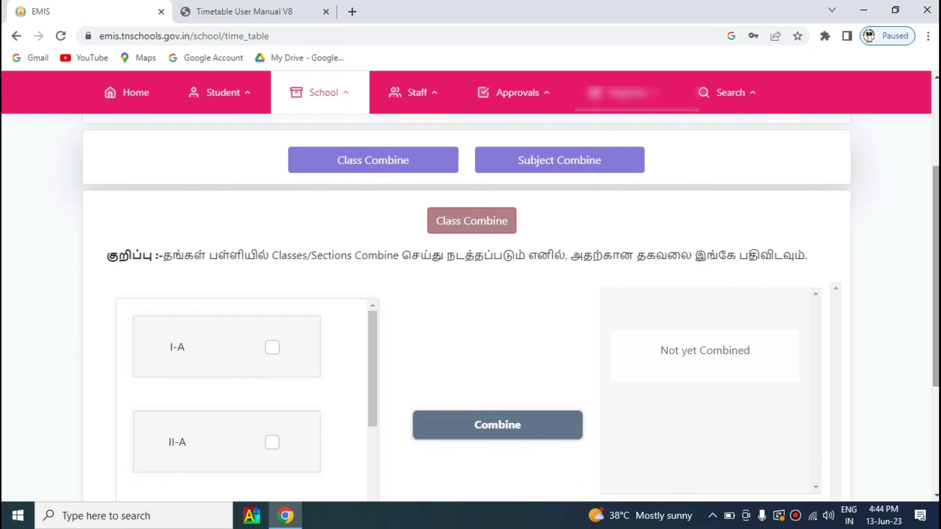
{"action": "scroll", "coordinate": [470, 308], "scroll_direction": "down", "scroll_amount": 1}
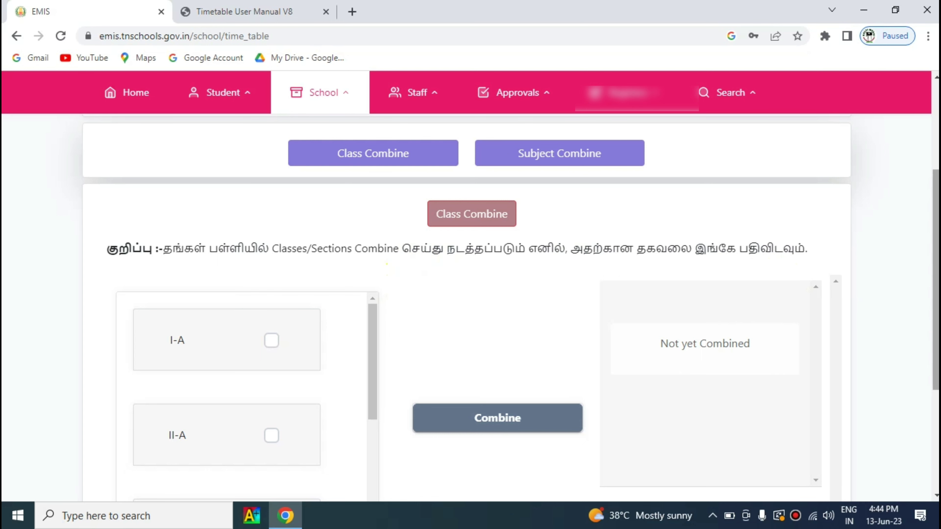
{"action": "scroll", "coordinate": [936, 278], "scroll_direction": "down", "scroll_amount": 4}
{"action": "left_click_drag", "start_coordinate": [372, 204], "coordinate": [389, 162]}
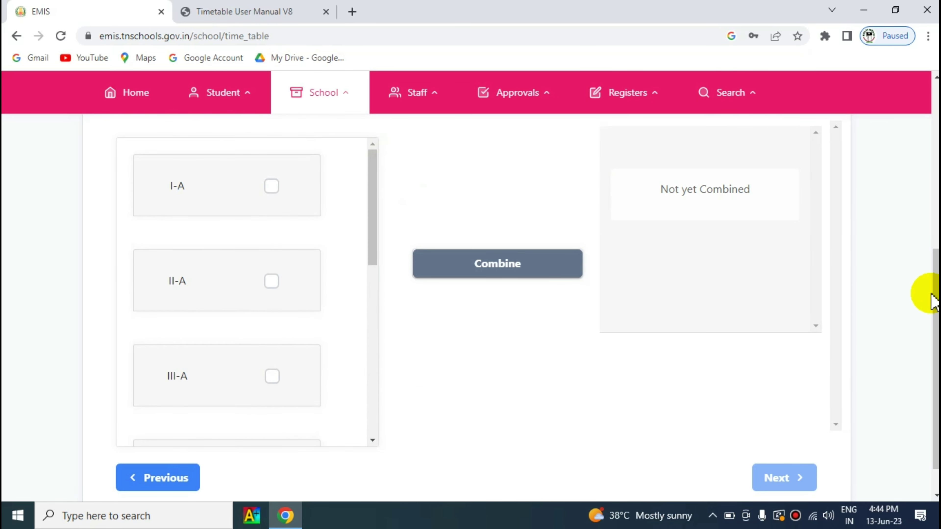
{"action": "scroll", "coordinate": [933, 297], "scroll_direction": "up", "scroll_amount": 1}
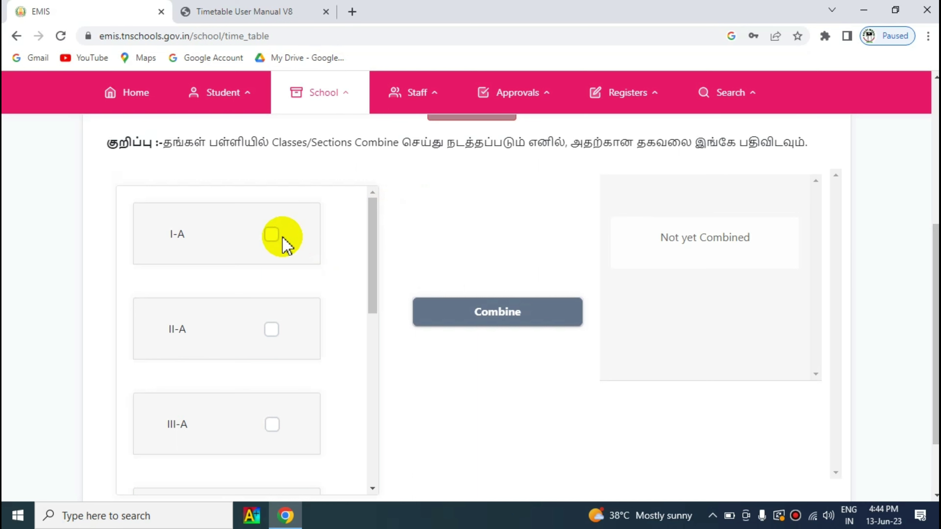
{"action": "left_click", "coordinate": [273, 234]}
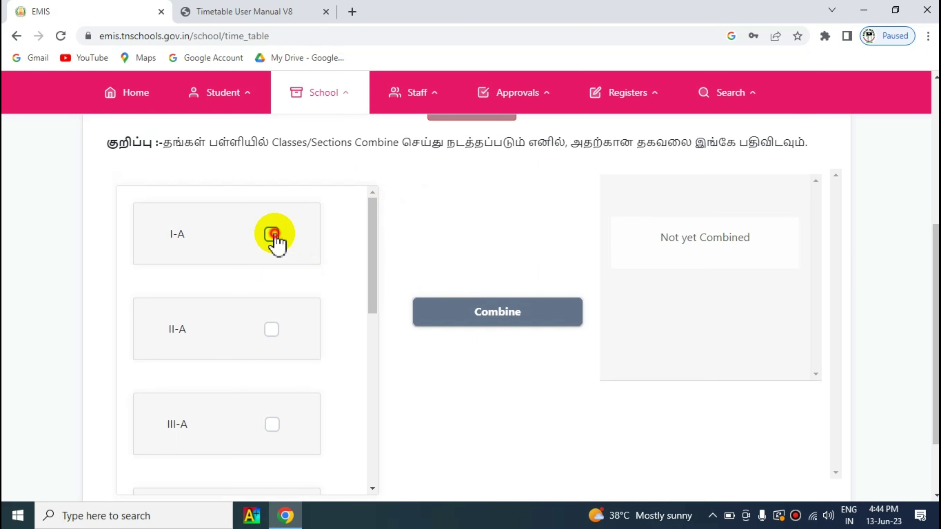
{"action": "left_click", "coordinate": [269, 333]}
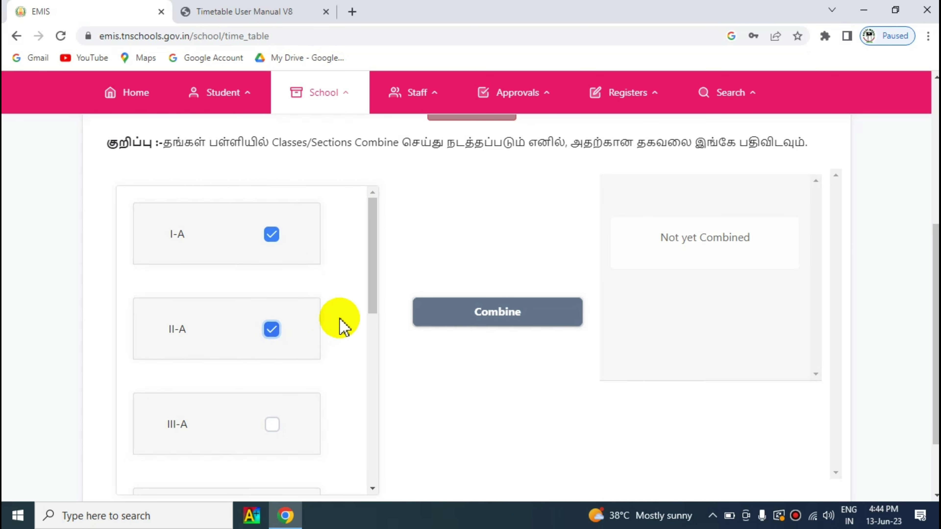
{"action": "left_click", "coordinate": [502, 321]}
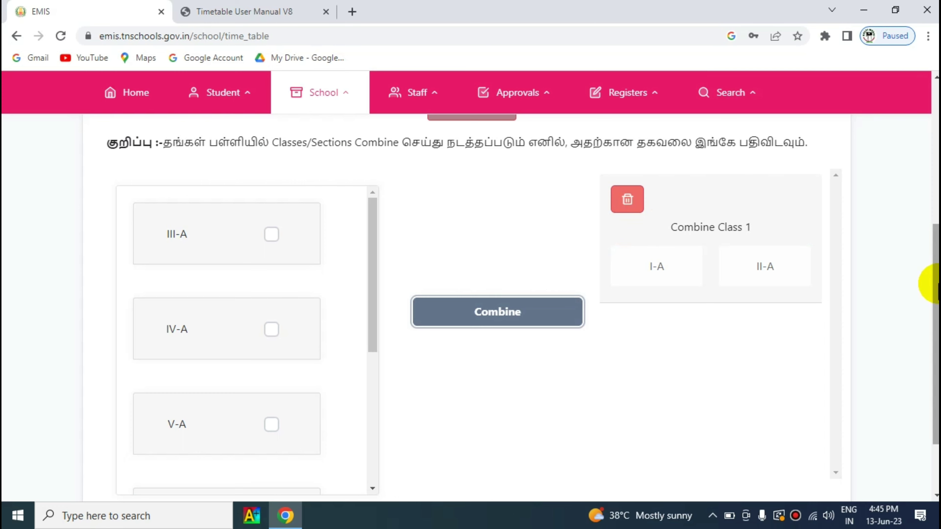
{"action": "scroll", "coordinate": [936, 284], "scroll_direction": "down", "scroll_amount": 2}
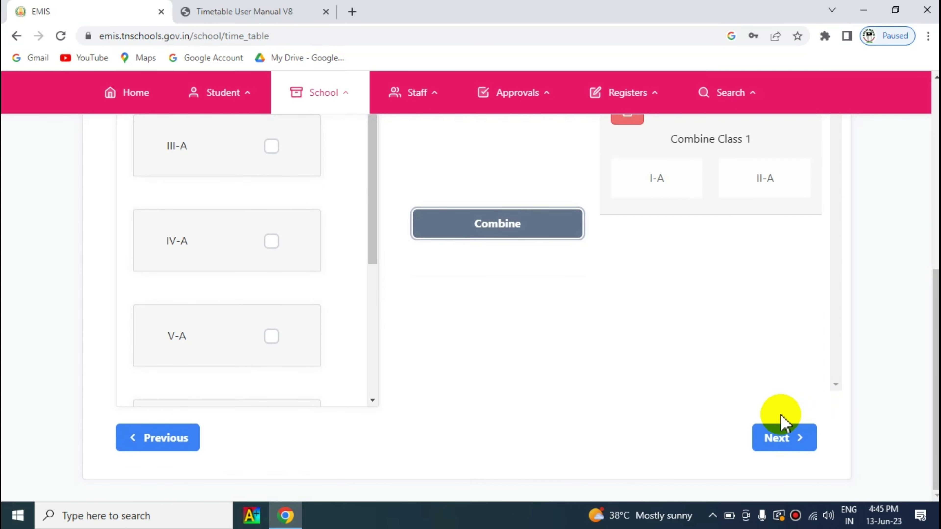
{"action": "left_click", "coordinate": [780, 438]}
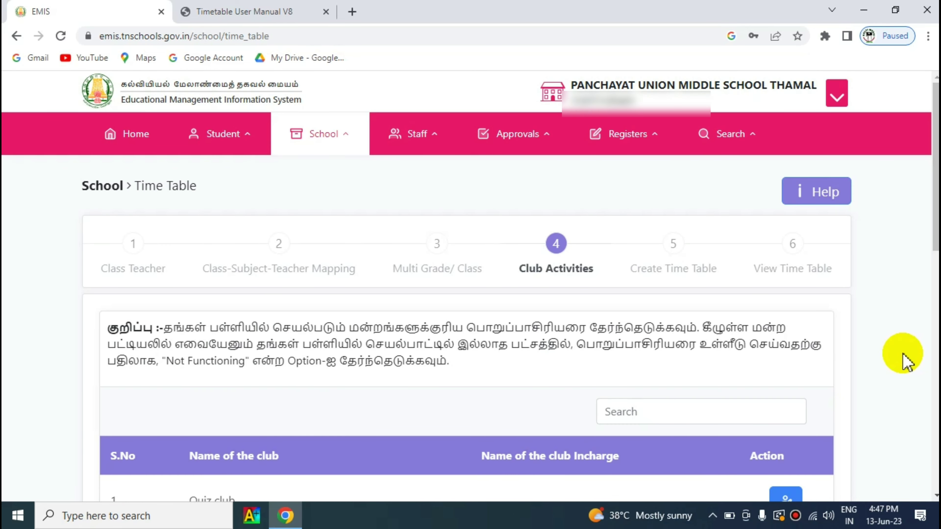
Step: Look through both pages of the club list and the incharge assigned to each club
{"action": "scroll", "coordinate": [467, 297], "scroll_direction": "down", "scroll_amount": 5}
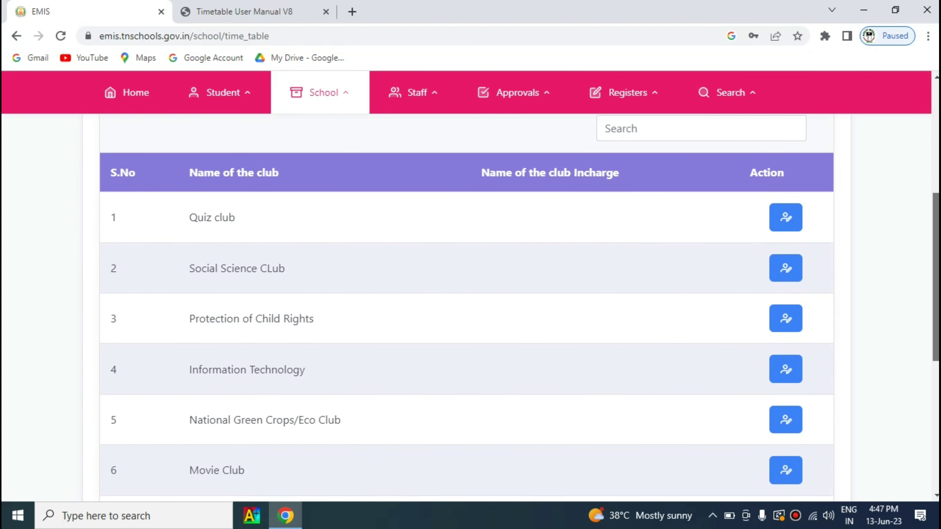
{"action": "scroll", "coordinate": [590, 454], "scroll_direction": "down", "scroll_amount": 5}
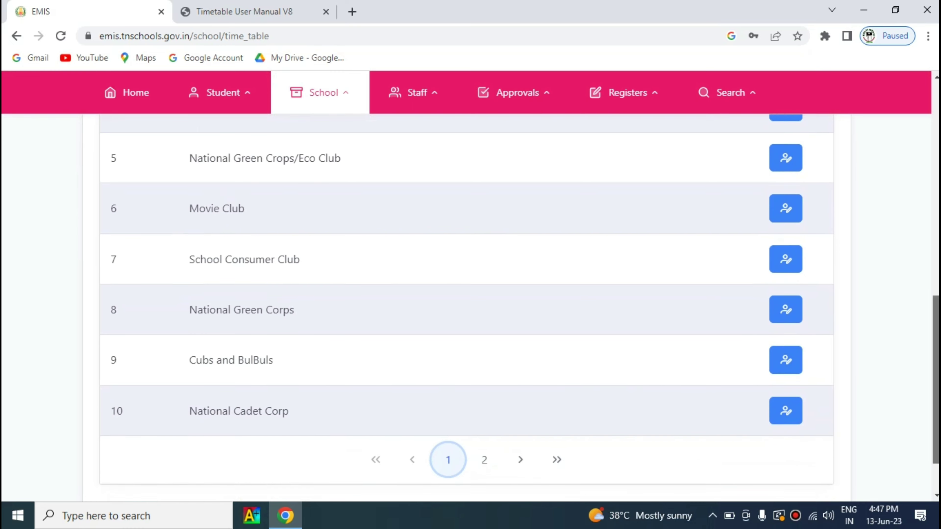
{"action": "left_click", "coordinate": [484, 457]}
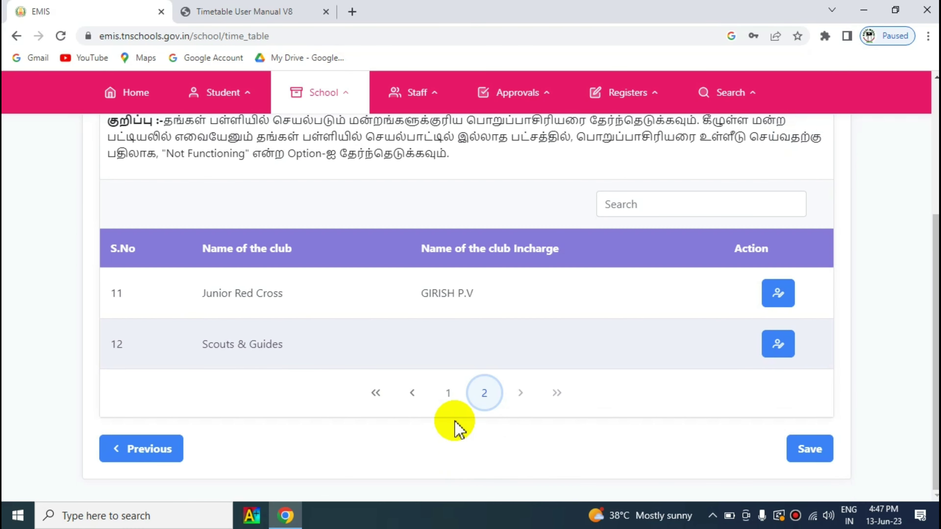
{"action": "left_click", "coordinate": [449, 394]}
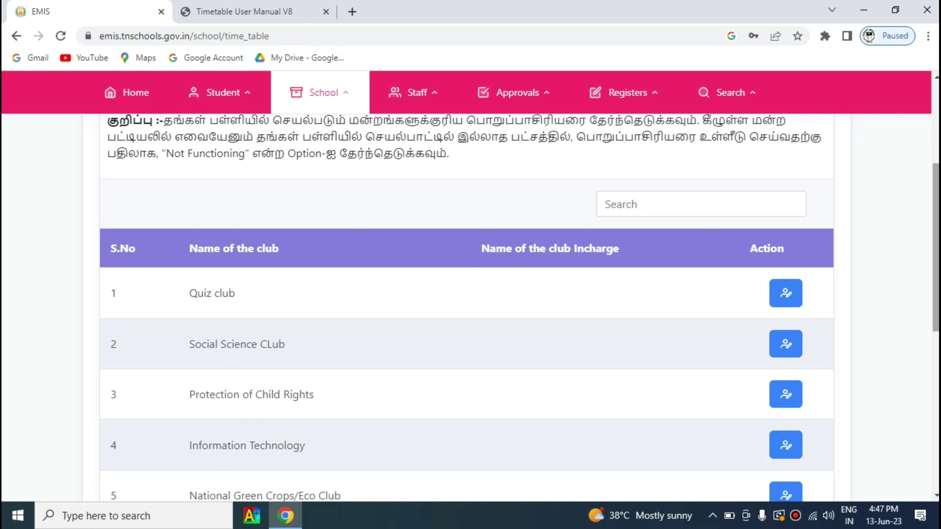
{"action": "left_click_drag", "start_coordinate": [936, 292], "coordinate": [936, 374]}
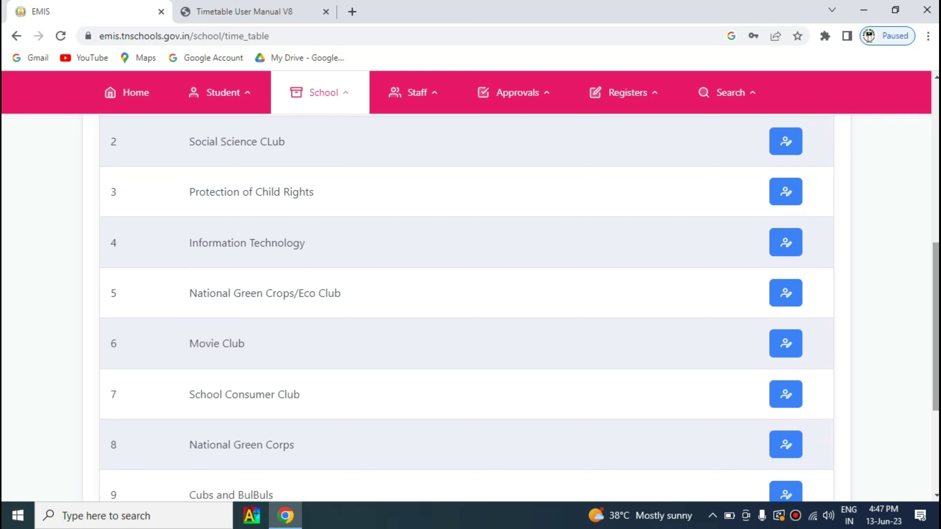
{"action": "scroll", "coordinate": [519, 307], "scroll_direction": "up", "scroll_amount": 5}
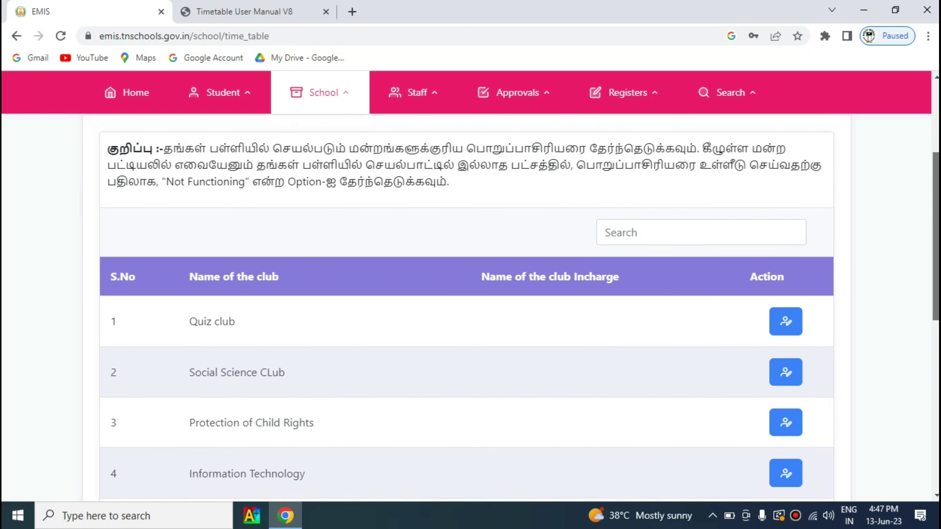
{"action": "scroll", "coordinate": [512, 307], "scroll_direction": "down", "scroll_amount": 1}
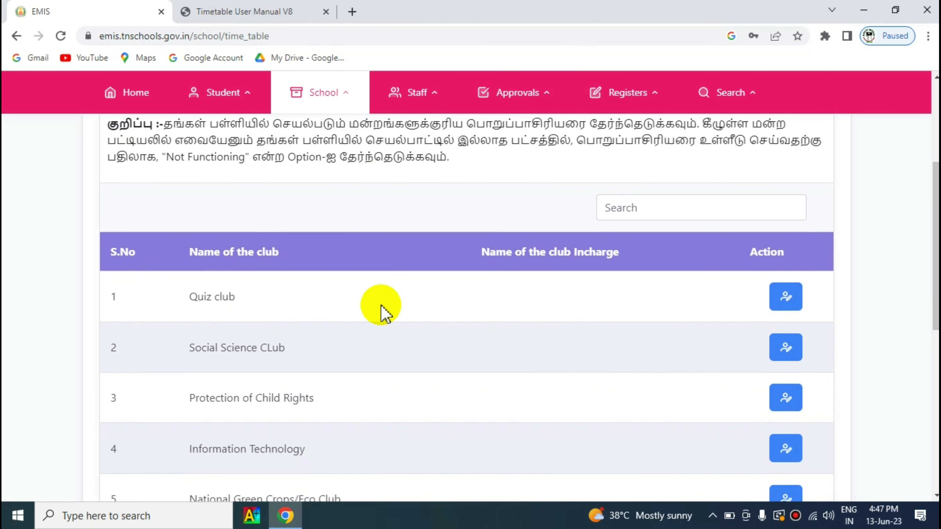
Step: Assign the third listed teacher as incharge of the Quiz club and submit the entry
{"action": "left_click", "coordinate": [786, 298]}
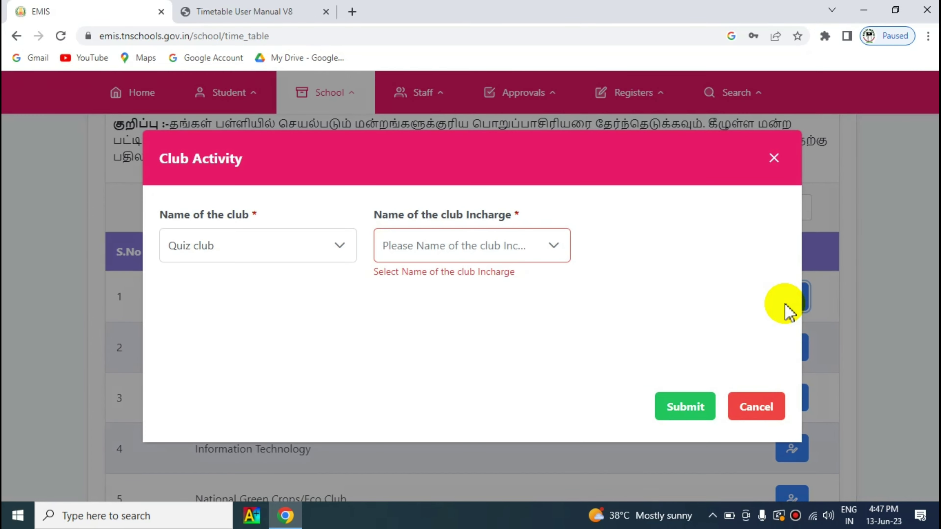
{"action": "left_click", "coordinate": [554, 246]}
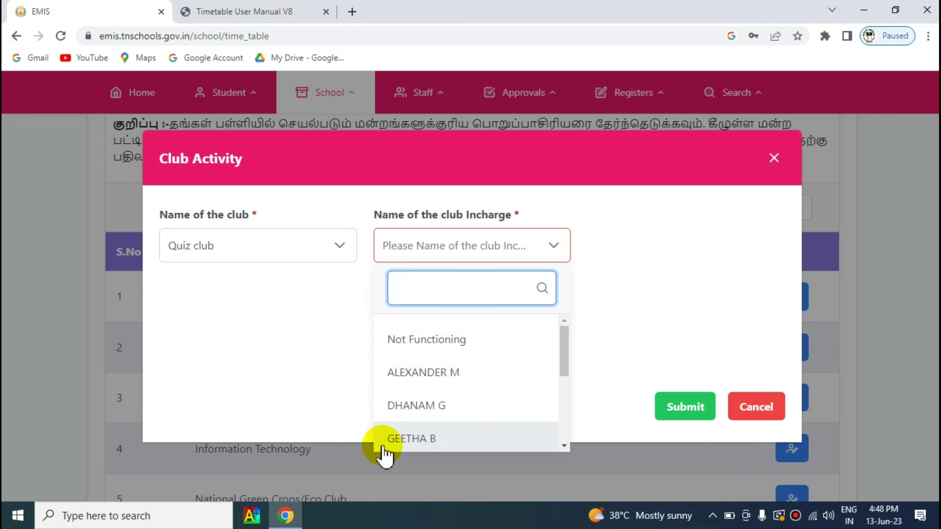
{"action": "left_click", "coordinate": [404, 441]}
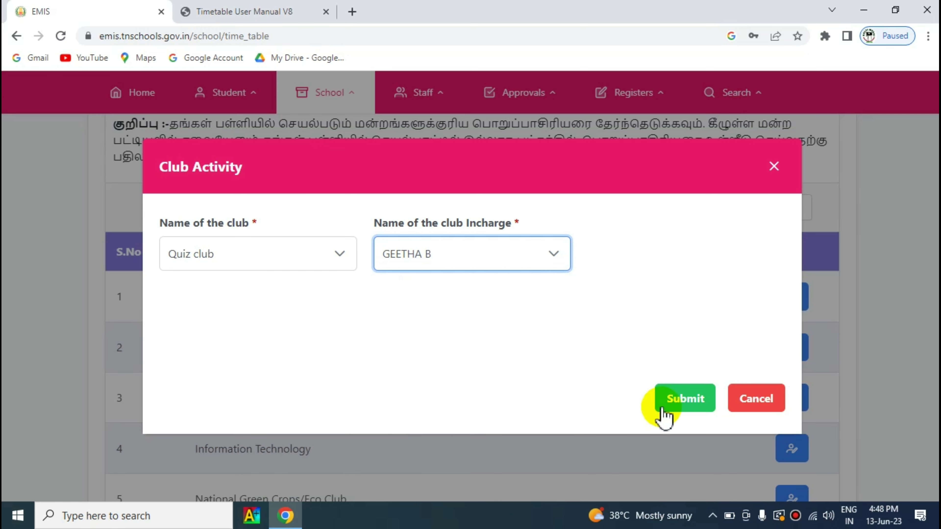
{"action": "left_click", "coordinate": [686, 404]}
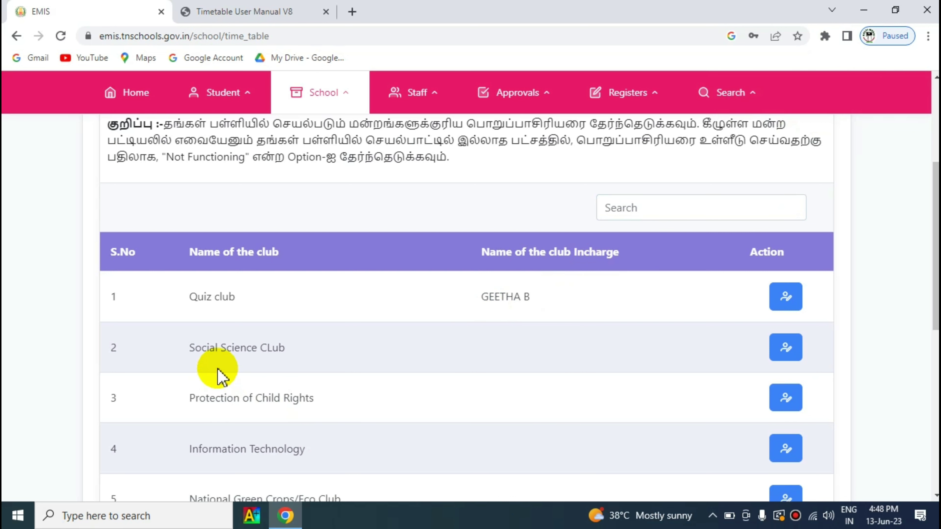
Step: Mark the Social Science Club as Not Functioning in place of an incharge and submit the entry
{"action": "left_click", "coordinate": [784, 348]}
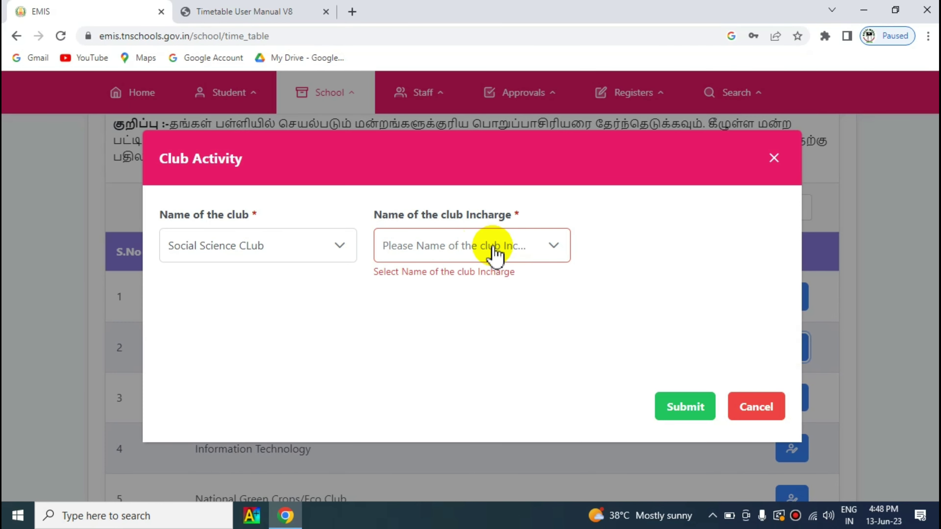
{"action": "left_click", "coordinate": [550, 245]}
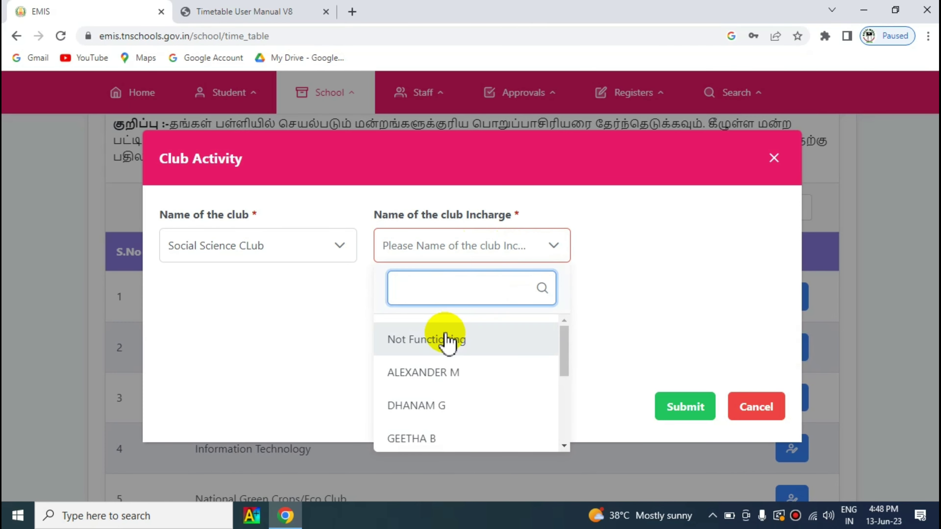
{"action": "left_click", "coordinate": [443, 346]}
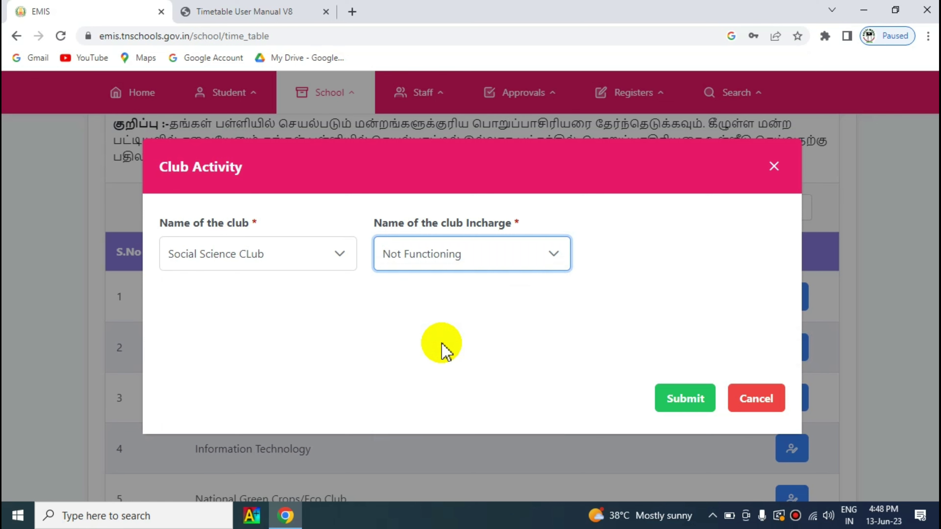
{"action": "left_click", "coordinate": [685, 400]}
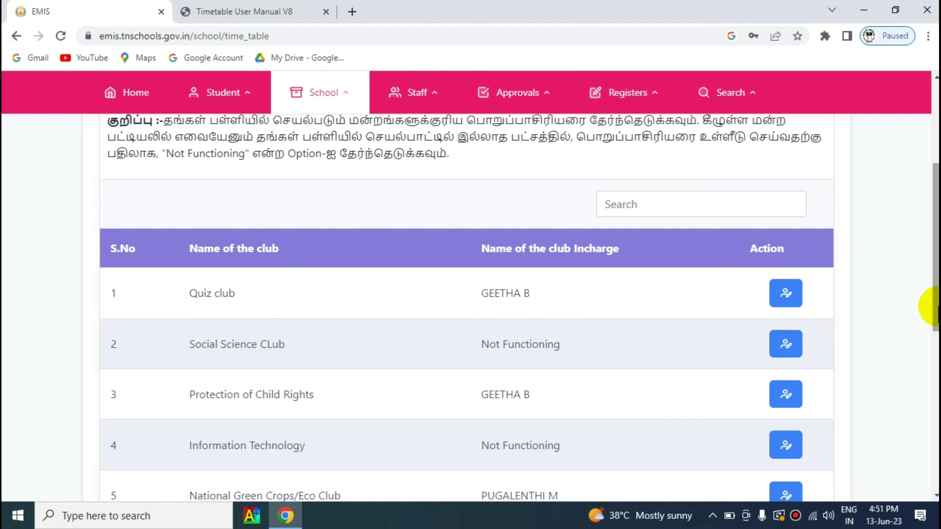
Step: Save the club incharge entries from the second page of the club list and proceed to the Create Time Table stage
{"action": "scroll", "coordinate": [934, 307], "scroll_direction": "down", "scroll_amount": 5}
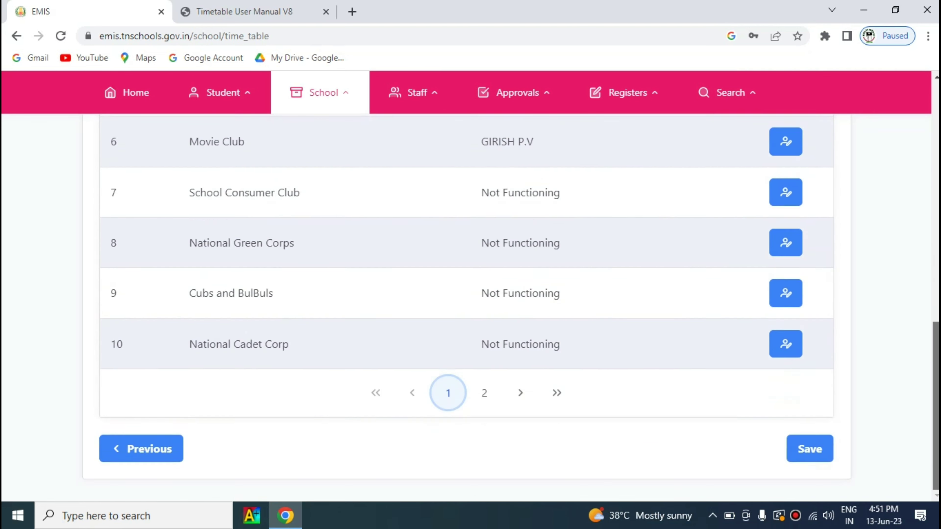
{"action": "left_click", "coordinate": [485, 395]}
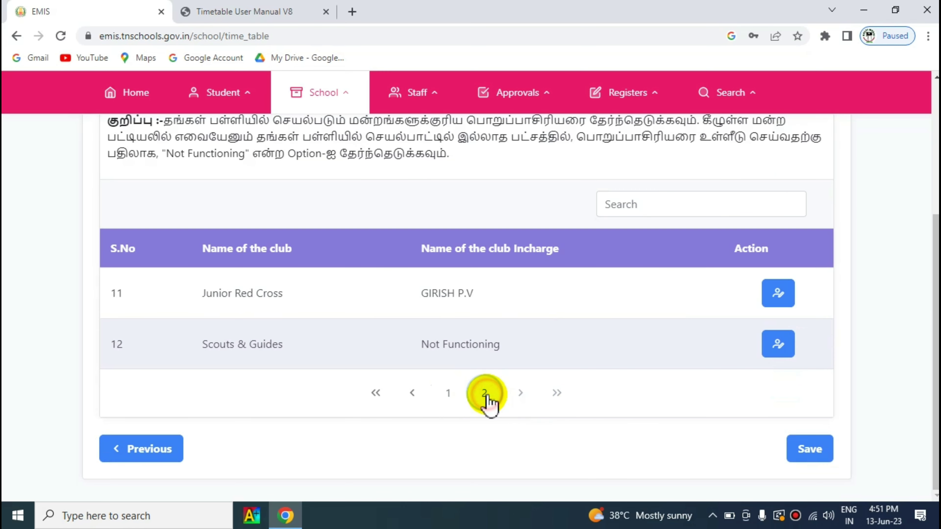
{"action": "left_click", "coordinate": [810, 451]}
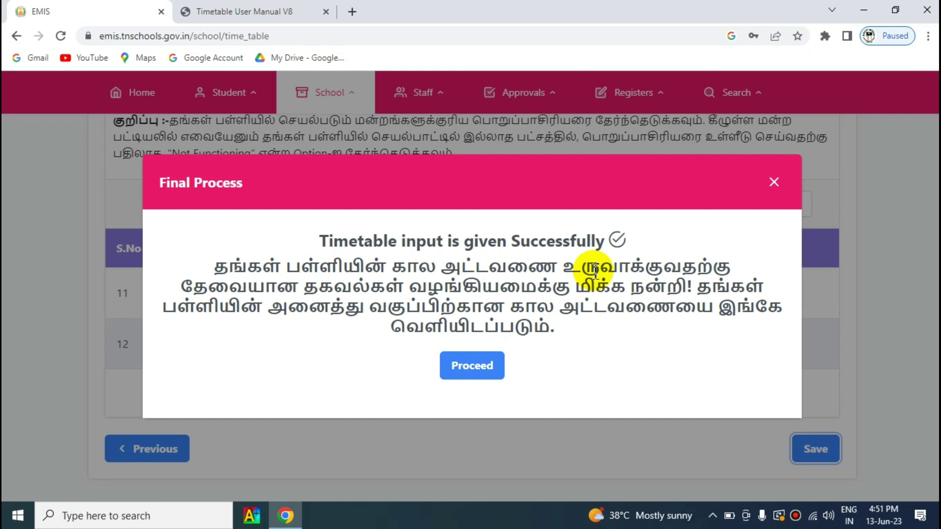
{"action": "left_click", "coordinate": [471, 372]}
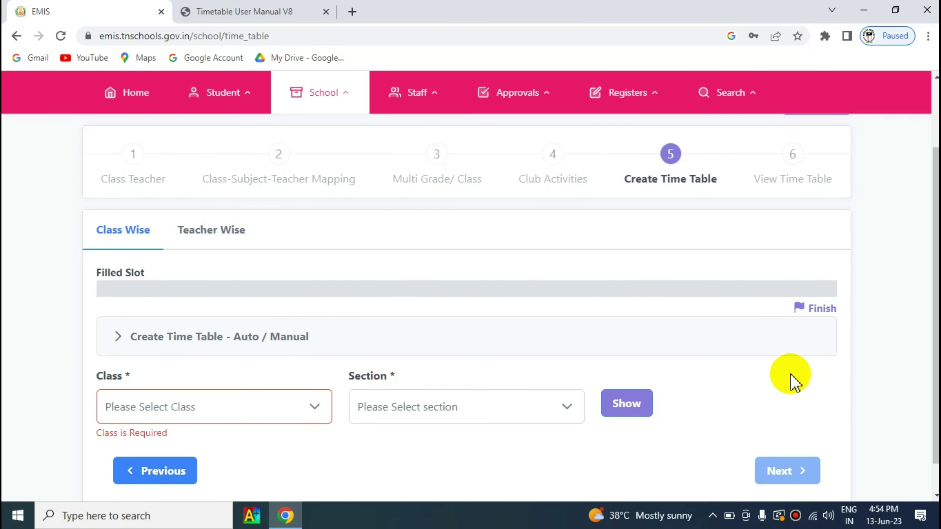
Step: Display the class-wise time table for class I, section A
{"action": "left_click", "coordinate": [301, 413]}
{"action": "left_click", "coordinate": [165, 278]}
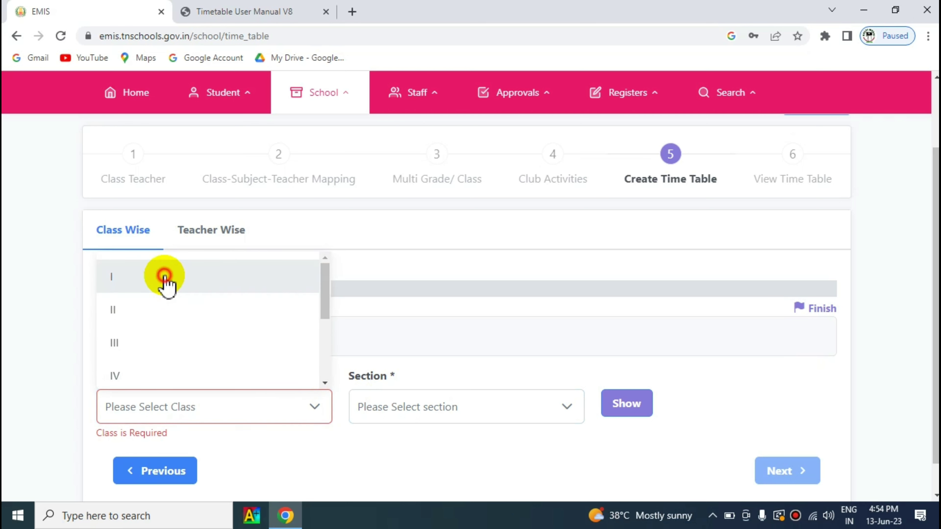
{"action": "left_click", "coordinate": [458, 423]}
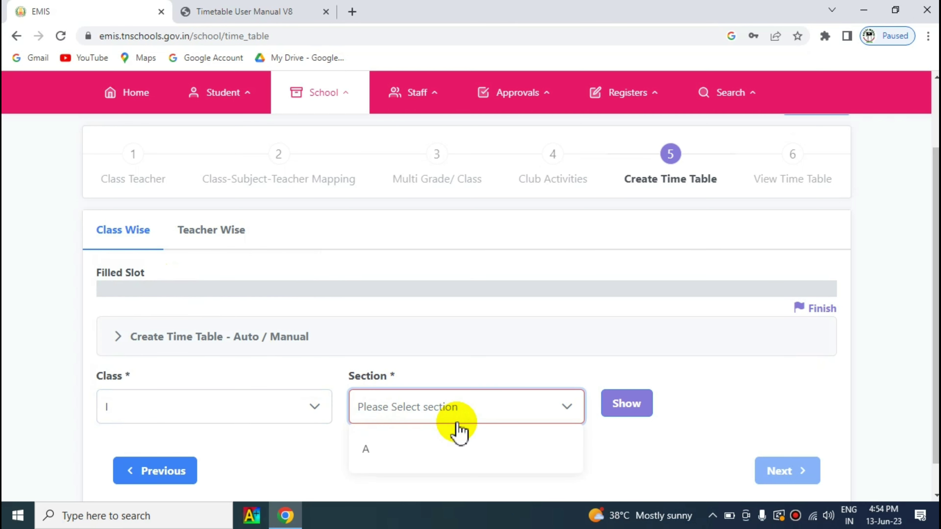
{"action": "left_click", "coordinate": [366, 450]}
{"action": "left_click", "coordinate": [613, 414]}
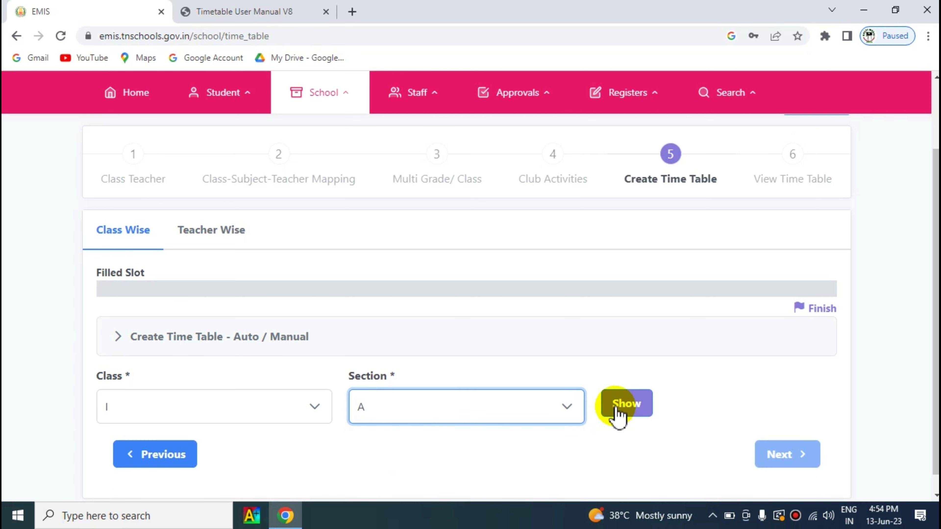
{"action": "left_click", "coordinate": [617, 413]}
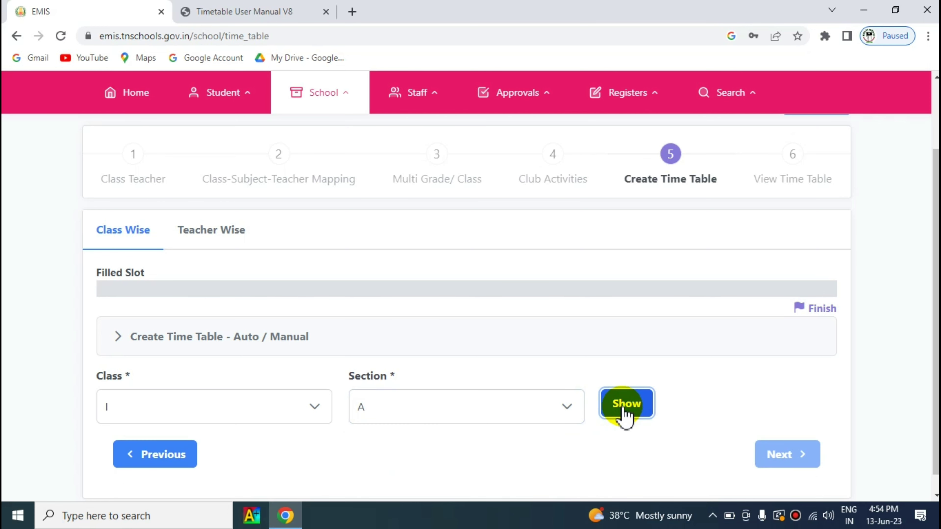
Step: Examine the weekly time table of class I-A, checking the subject and teacher in each day's periods
{"action": "scroll", "coordinate": [427, 244], "scroll_direction": "down", "scroll_amount": 5}
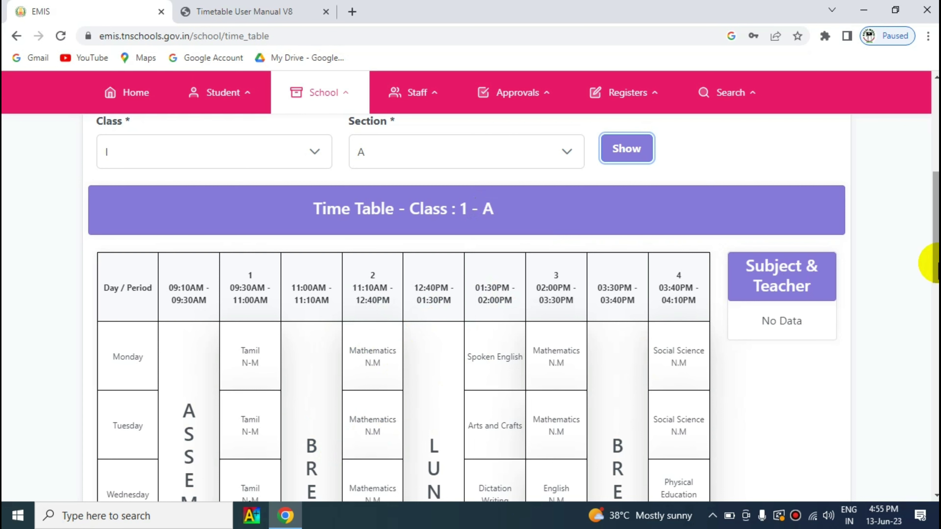
{"action": "scroll", "coordinate": [934, 264], "scroll_direction": "down", "scroll_amount": 7}
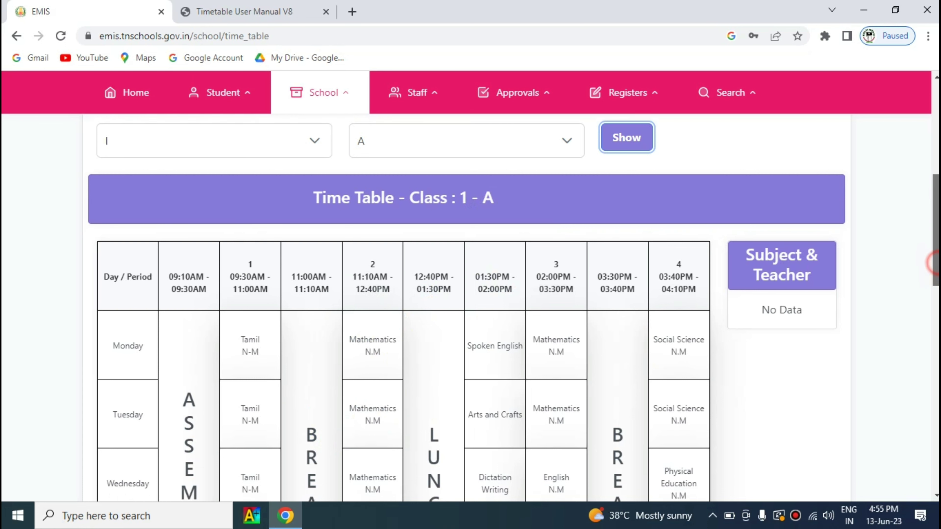
{"action": "scroll", "coordinate": [934, 263], "scroll_direction": "up", "scroll_amount": 6}
{"action": "scroll", "coordinate": [404, 307], "scroll_direction": "down", "scroll_amount": 2}
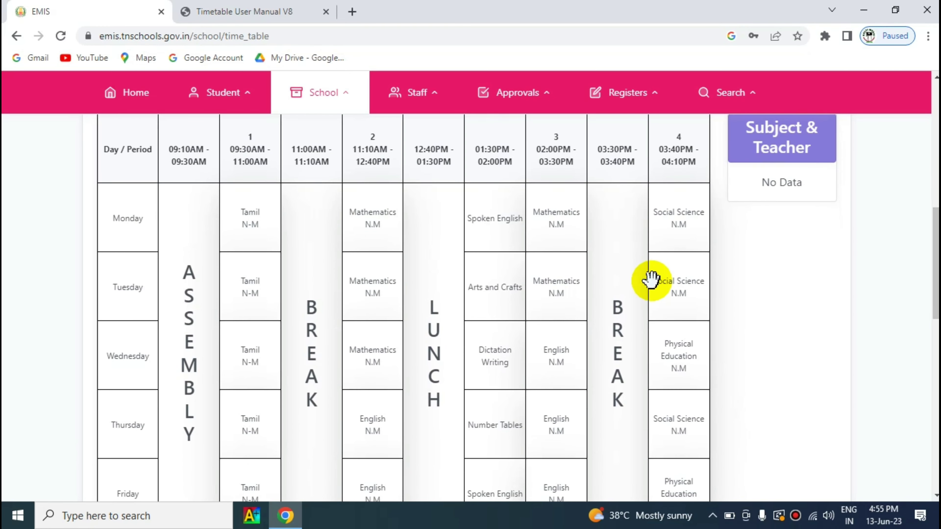
{"action": "mouse_move", "coordinate": [374, 219]}
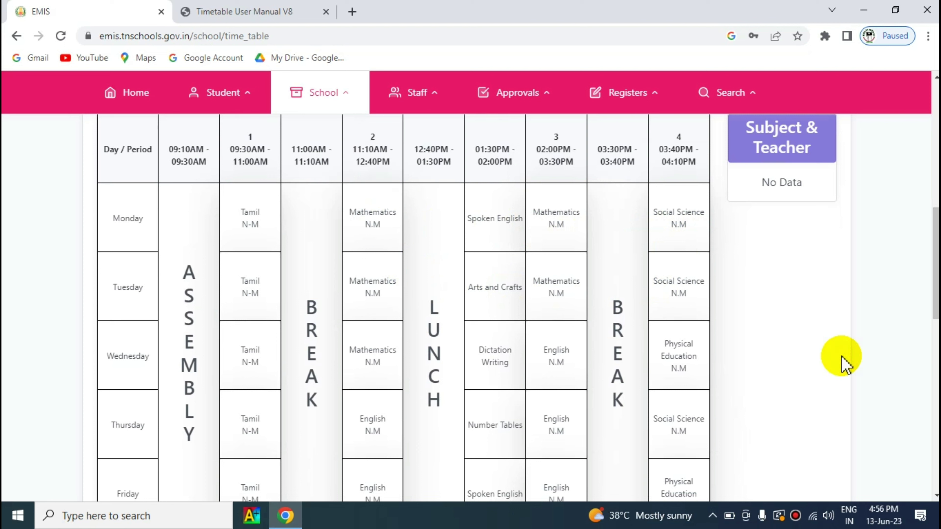
{"action": "mouse_move", "coordinate": [654, 374]}
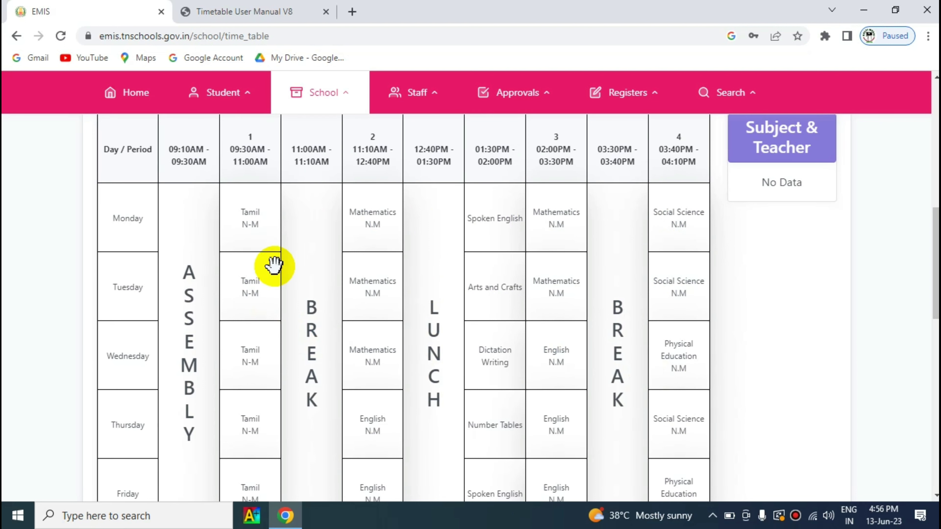
{"action": "mouse_move", "coordinate": [389, 273]}
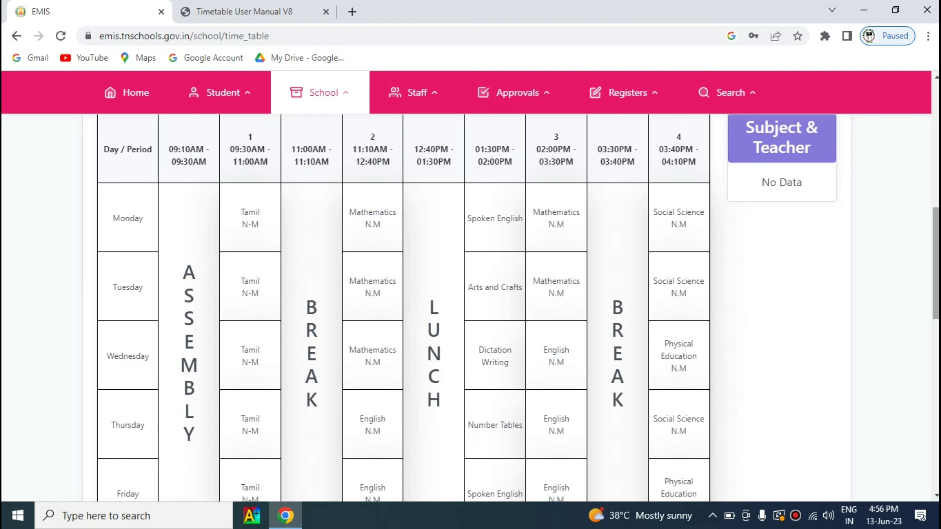
{"action": "mouse_move", "coordinate": [937, 289]}
{"action": "left_mouse_down"}
{"action": "mouse_move", "coordinate": [937, 345]}
{"action": "mouse_move", "coordinate": [937, 279]}
{"action": "mouse_move", "coordinate": [926, 274]}
{"action": "left_mouse_up"}
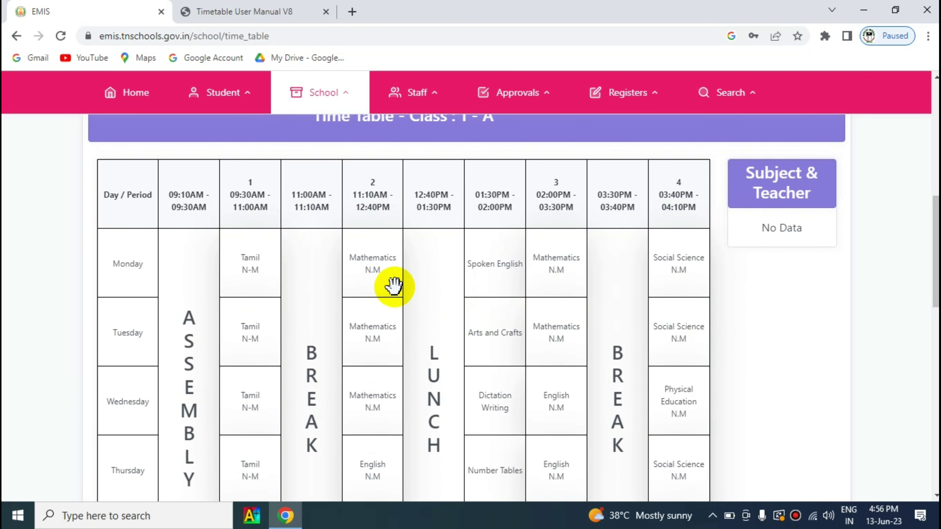
Step: Swap Monday's second-period Mathematics with its fourth-period Social Science in the class I-A time table
{"action": "left_click", "coordinate": [378, 276]}
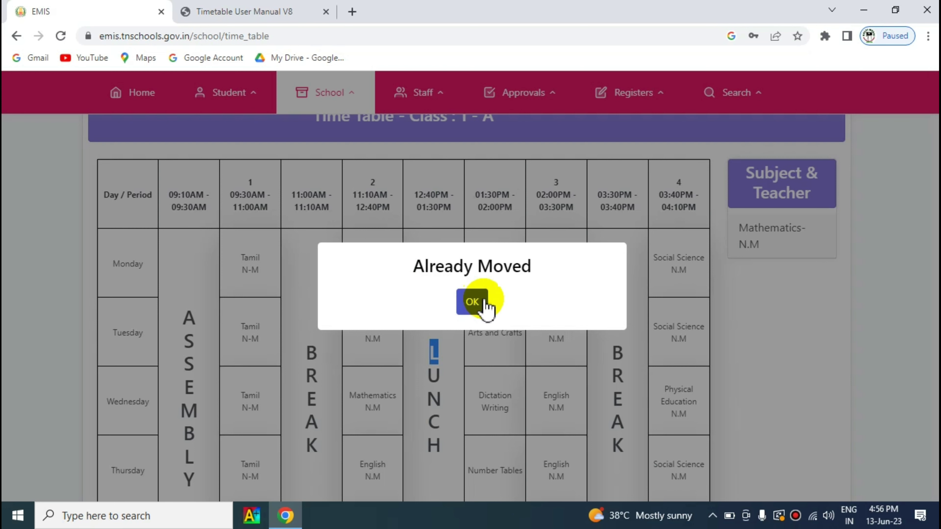
{"action": "left_click", "coordinate": [469, 302]}
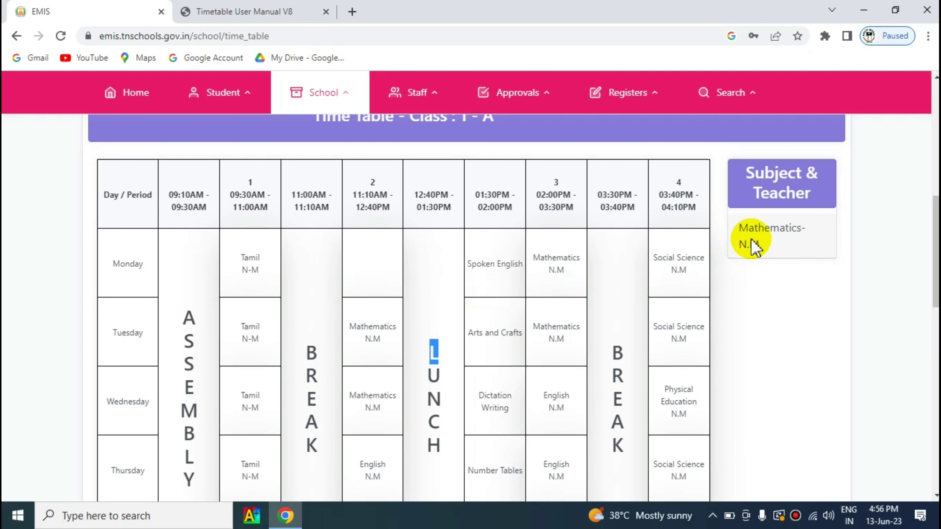
{"action": "left_click", "coordinate": [758, 243]}
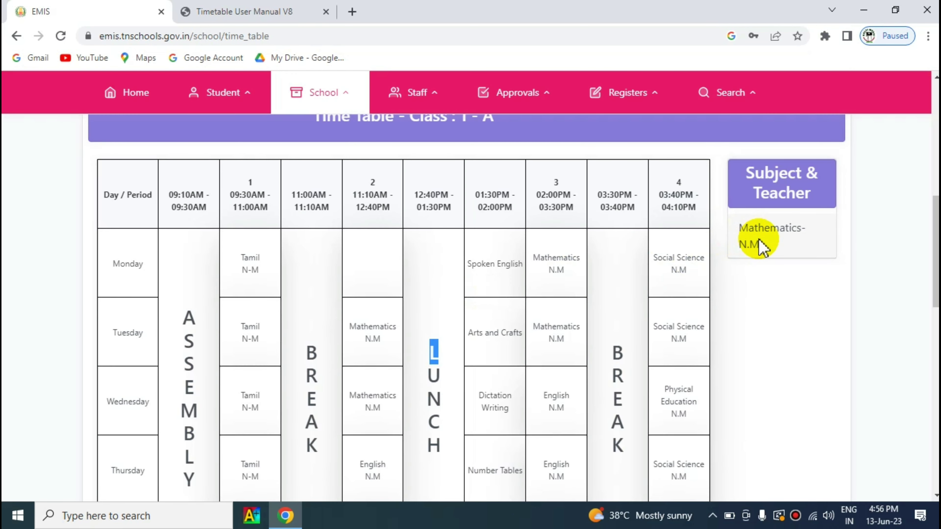
{"action": "left_click", "coordinate": [676, 270]}
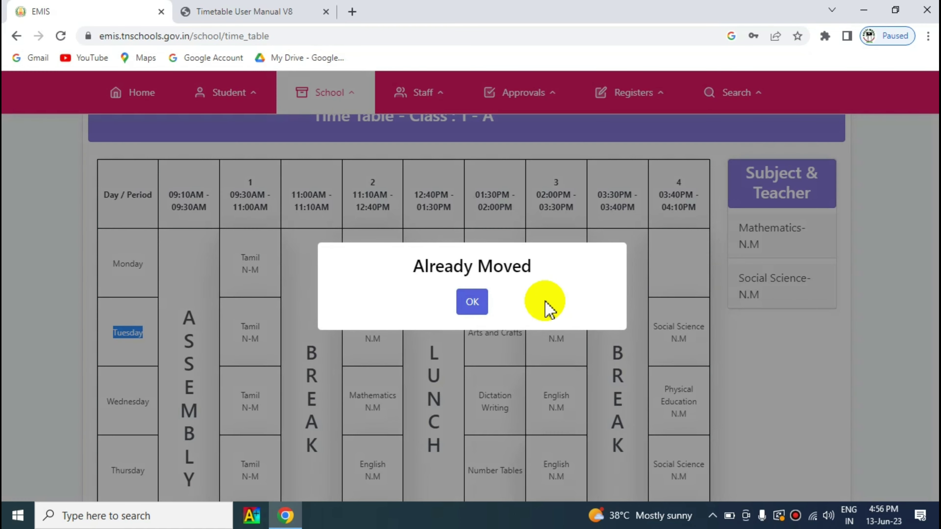
{"action": "left_click", "coordinate": [478, 304]}
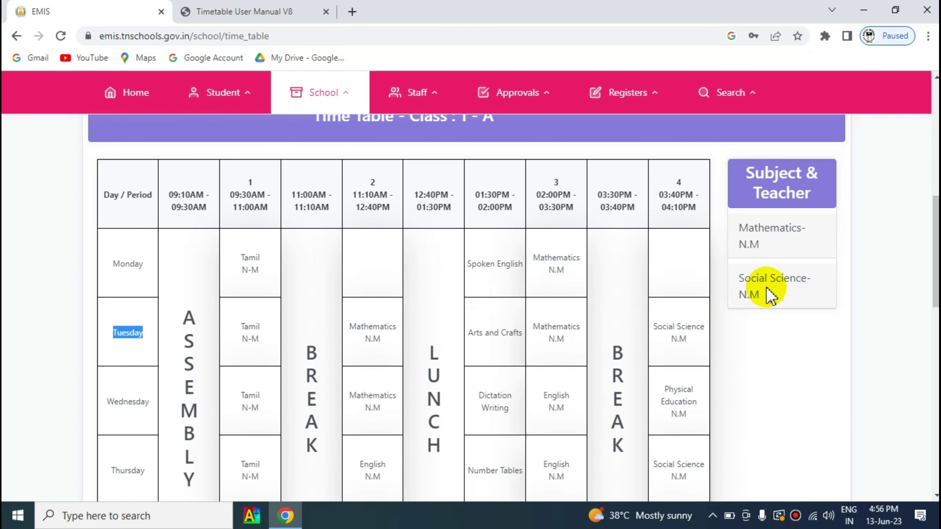
{"action": "left_click_drag", "start_coordinate": [771, 295], "coordinate": [370, 264]}
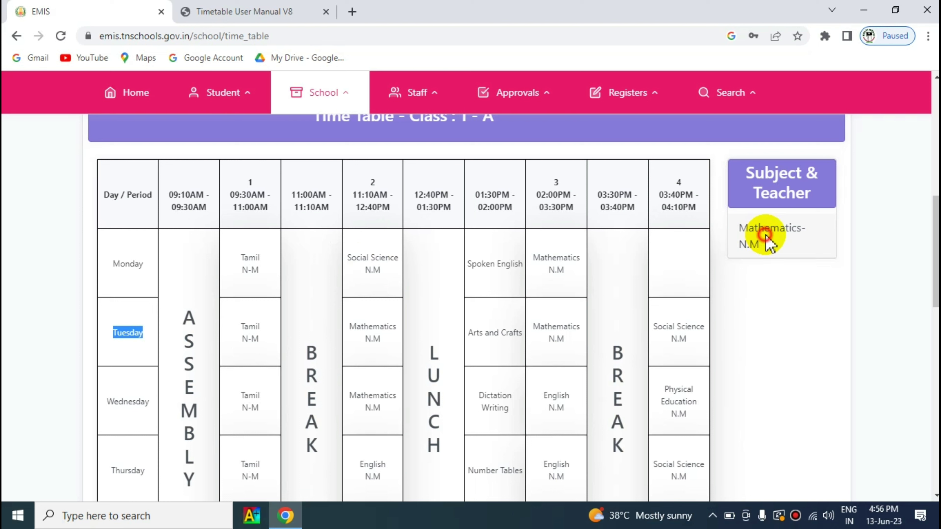
{"action": "left_click_drag", "start_coordinate": [766, 240], "coordinate": [675, 268]}
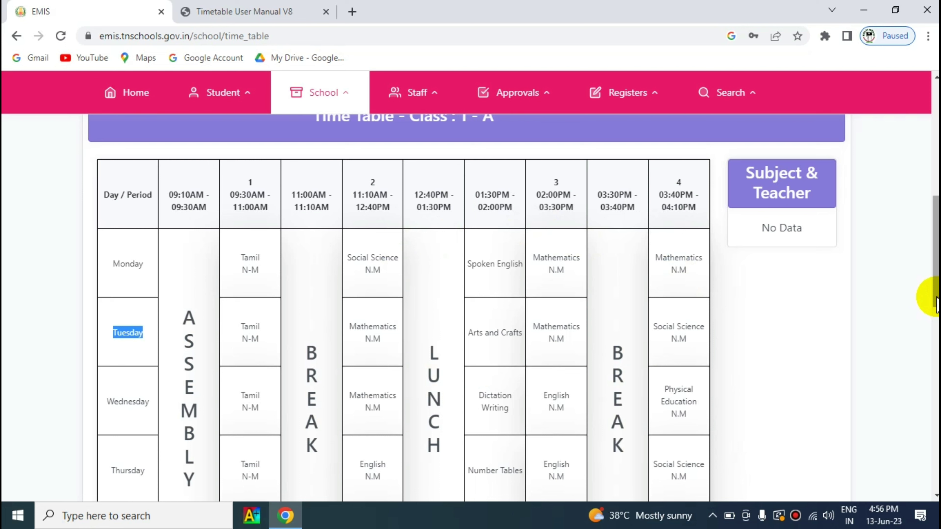
{"action": "left_click", "coordinate": [795, 287]}
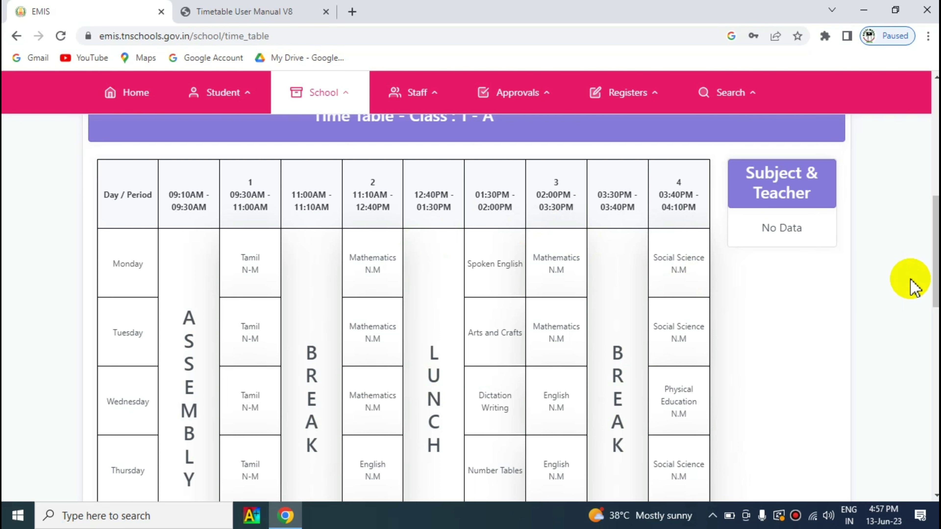
Step: Save the class I-A time table and acknowledge the confirmation
{"action": "scroll", "coordinate": [933, 293], "scroll_direction": "down", "scroll_amount": 6}
{"action": "scroll", "coordinate": [934, 293], "scroll_direction": "down", "scroll_amount": 2}
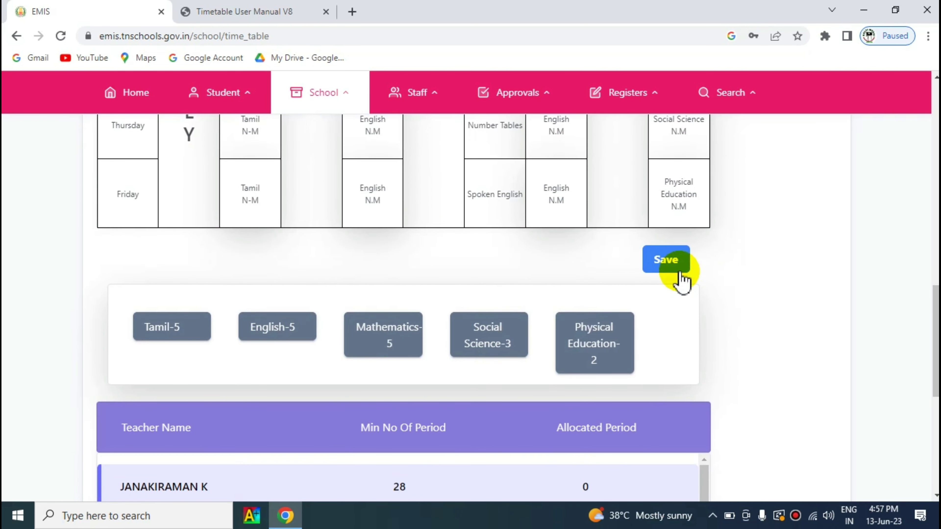
{"action": "left_click", "coordinate": [666, 264]}
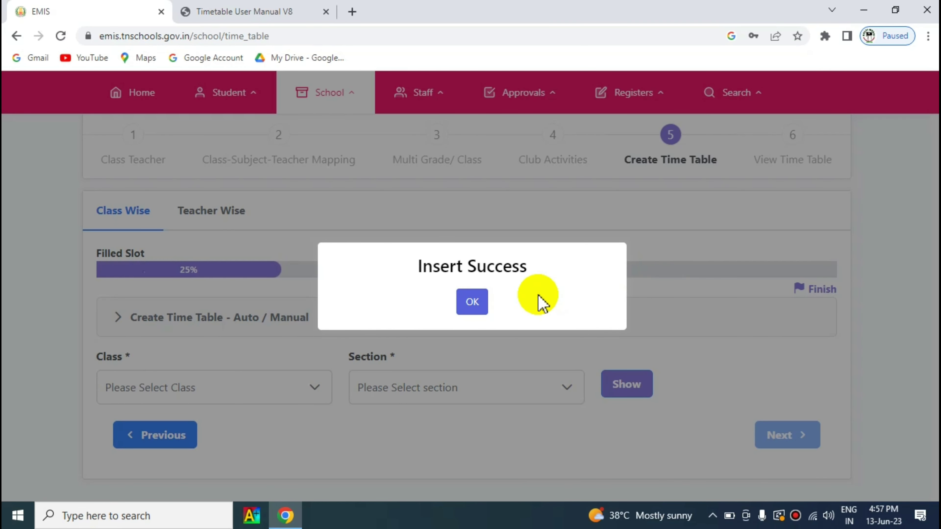
{"action": "left_click", "coordinate": [474, 303]}
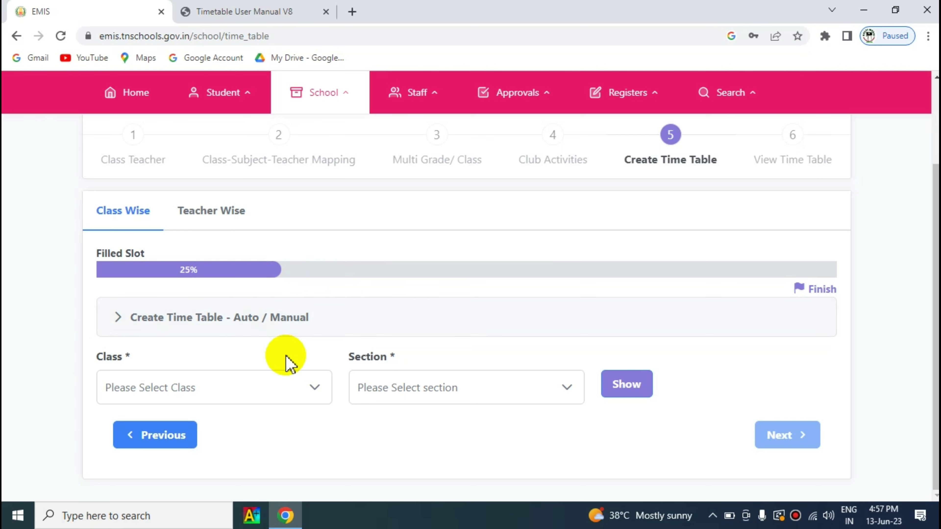
Step: Display the class-wise time table for class II, section A
{"action": "left_click", "coordinate": [304, 392]}
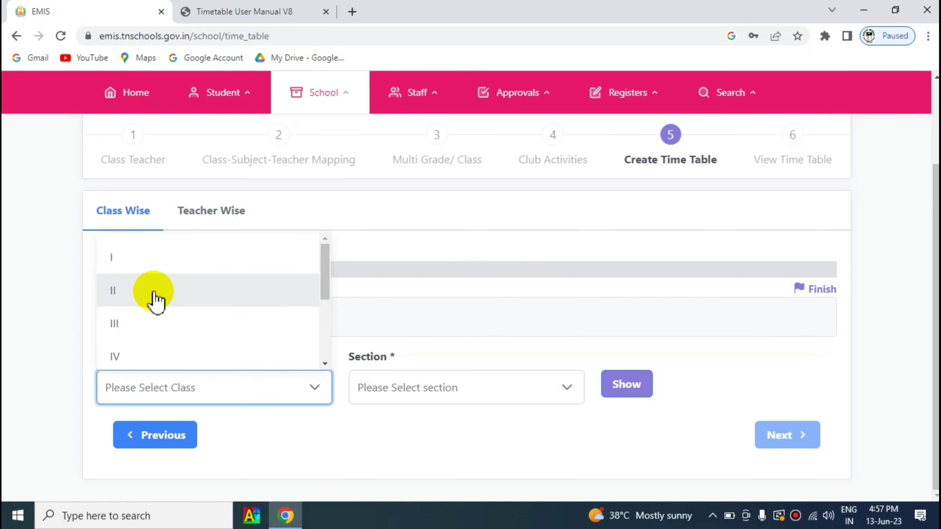
{"action": "left_click", "coordinate": [153, 297]}
{"action": "left_click", "coordinate": [465, 395]}
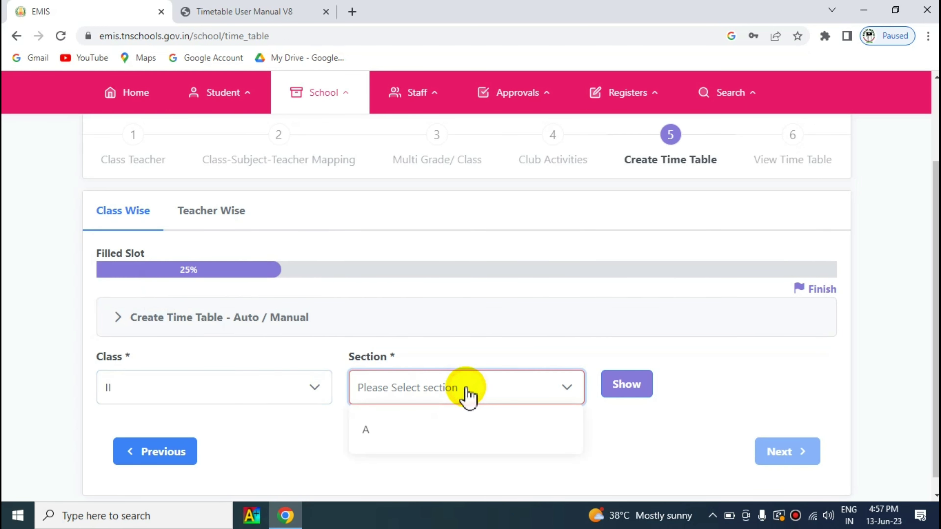
{"action": "left_click", "coordinate": [368, 428]}
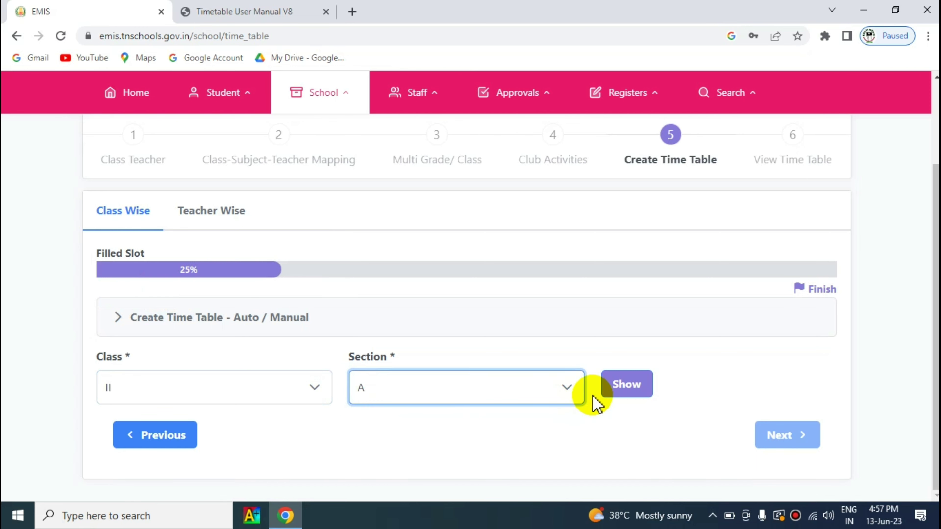
{"action": "left_click", "coordinate": [625, 388]}
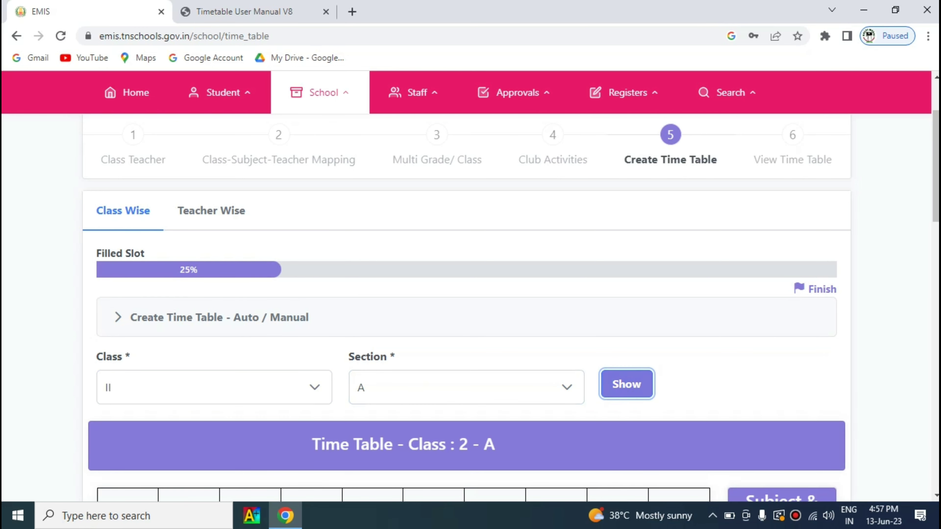
Step: Review the class II-A time table down to Friday and save it
{"action": "left_click_drag", "start_coordinate": [936, 205], "coordinate": [937, 294]}
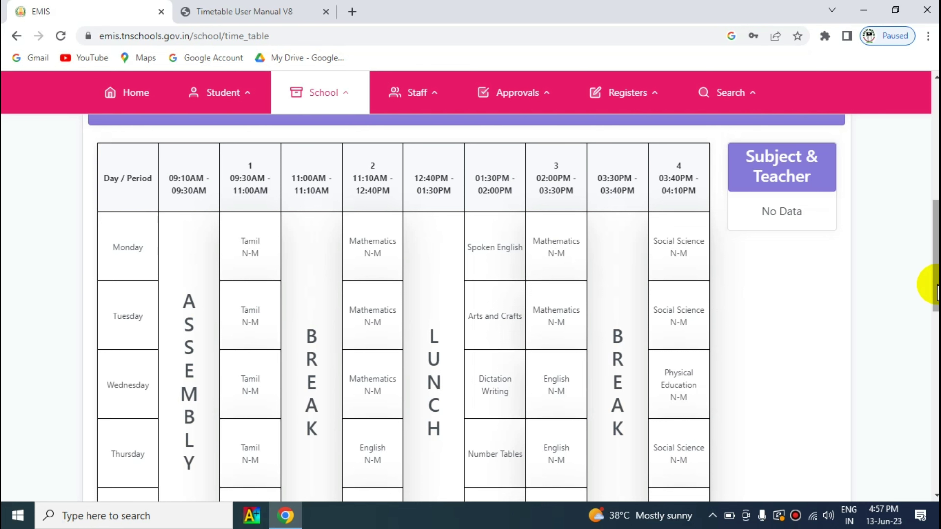
{"action": "left_click_drag", "start_coordinate": [936, 285], "coordinate": [937, 338]}
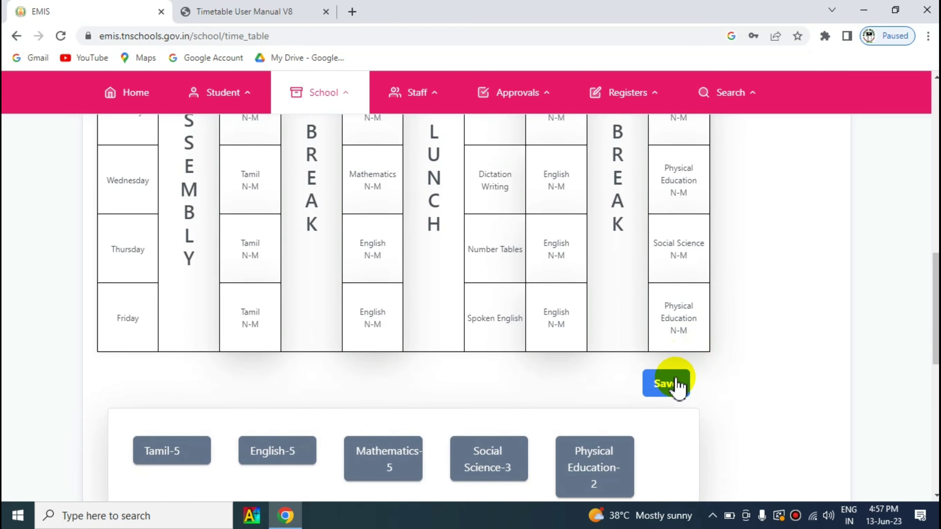
{"action": "left_click", "coordinate": [670, 392]}
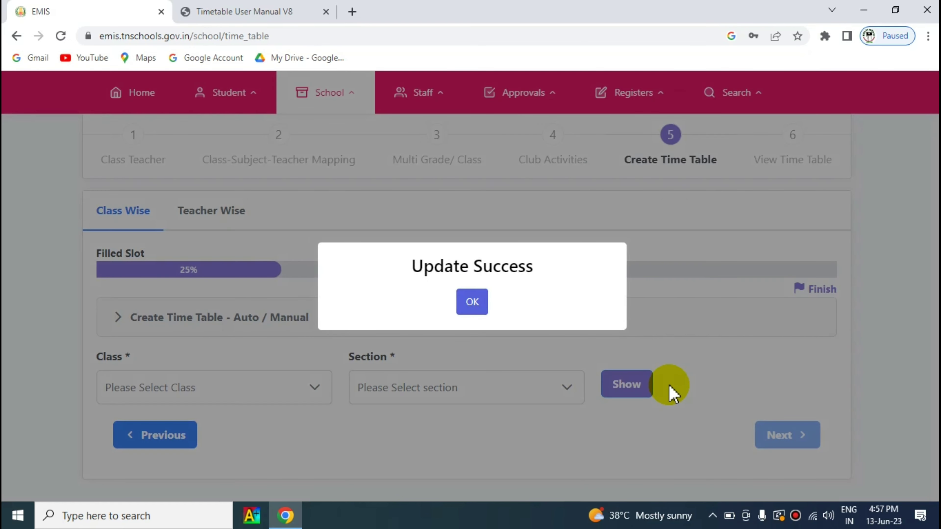
{"action": "left_click", "coordinate": [472, 302]}
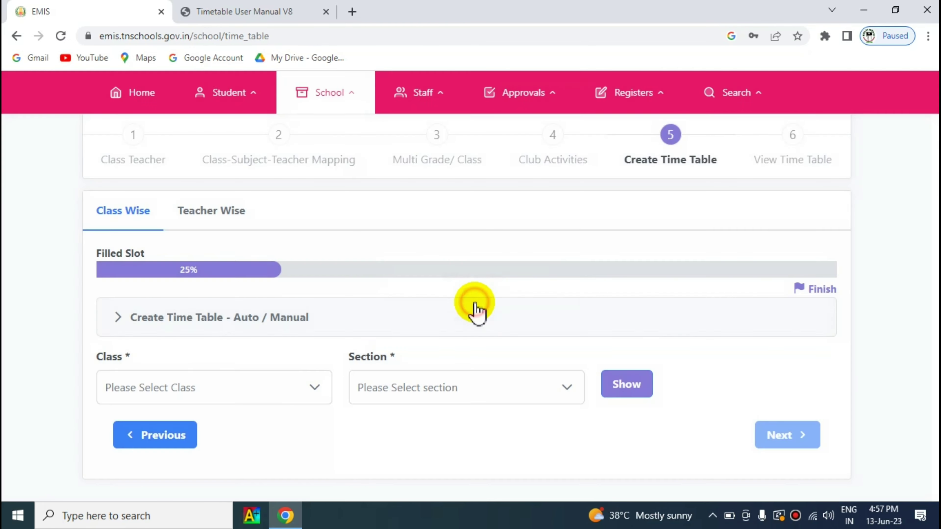
Step: Display the class-wise time table for class III, section A
{"action": "left_click", "coordinate": [313, 391]}
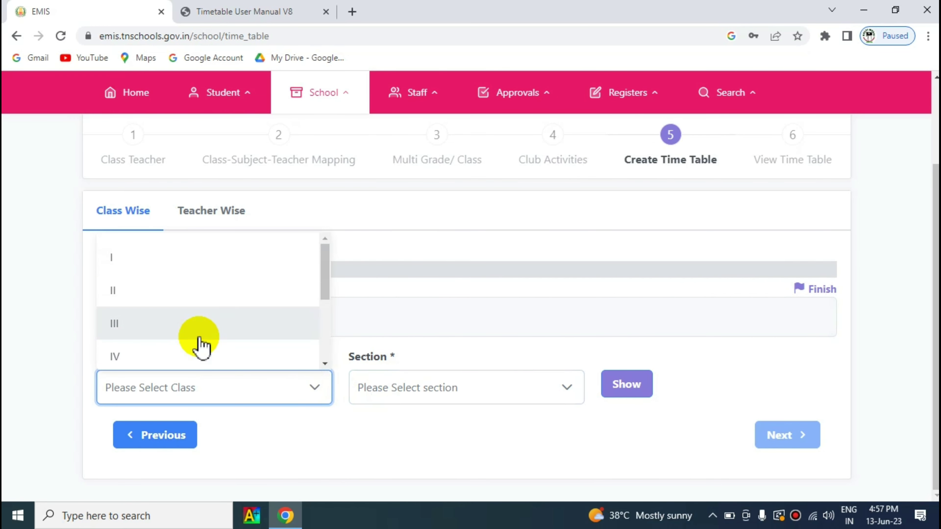
{"action": "left_click", "coordinate": [159, 330]}
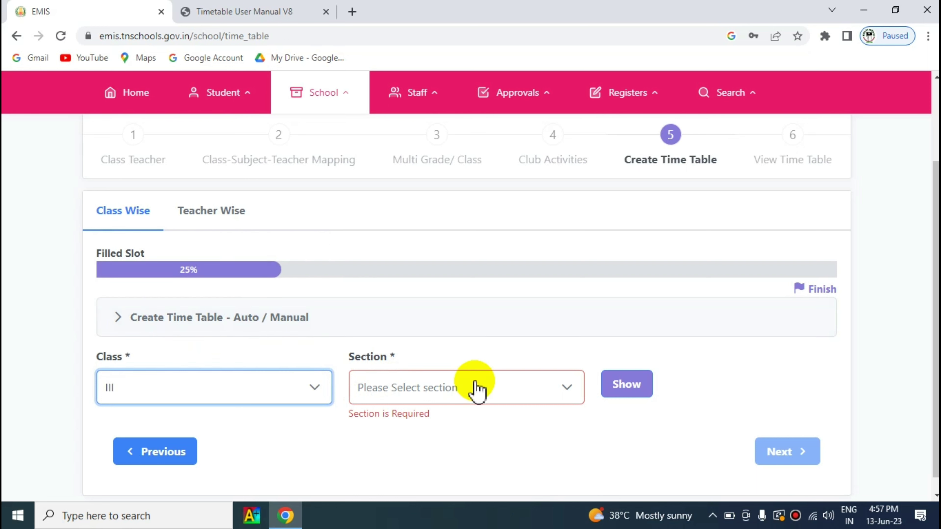
{"action": "left_click", "coordinate": [489, 392]}
{"action": "left_click", "coordinate": [375, 432]}
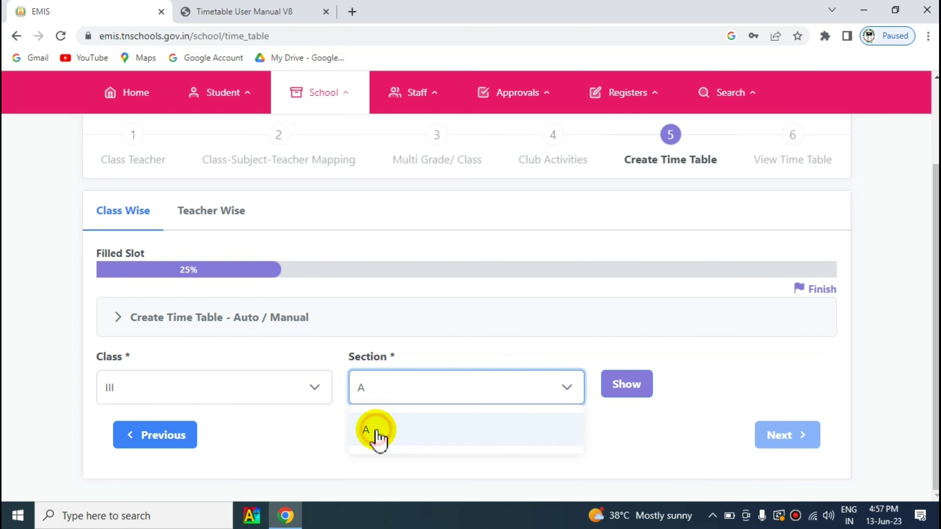
{"action": "left_click", "coordinate": [617, 388]}
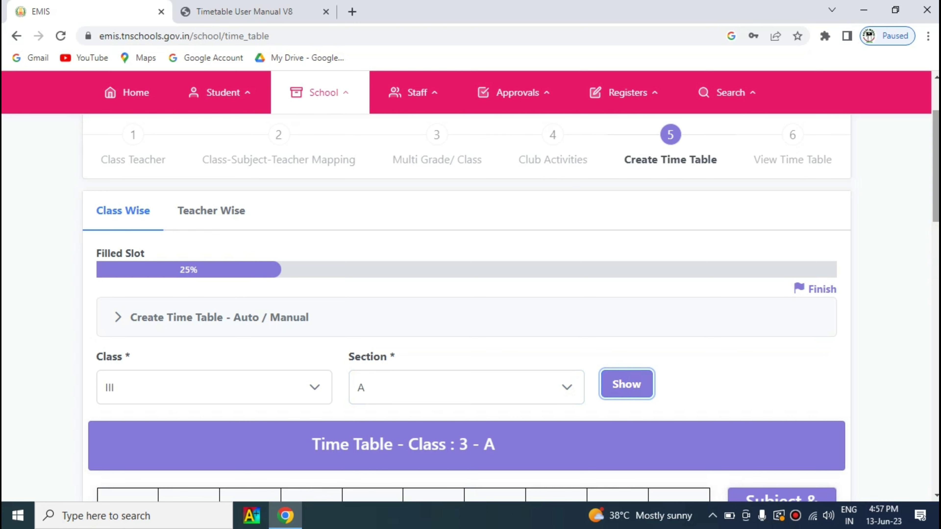
{"action": "scroll", "coordinate": [470, 308], "scroll_direction": "down", "scroll_amount": 5}
Step: Display the class-wise time table for class VIII, section A
{"action": "left_click", "coordinate": [299, 388]}
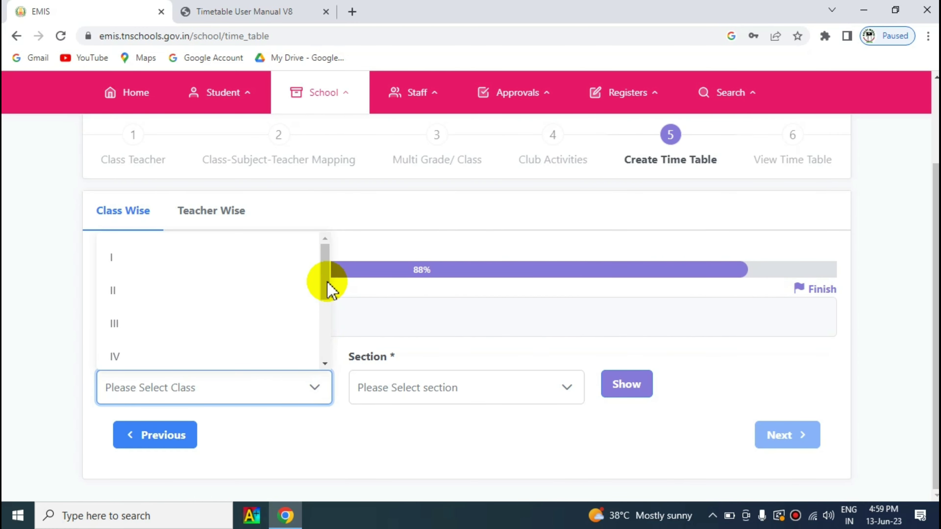
{"action": "left_click", "coordinate": [319, 284]}
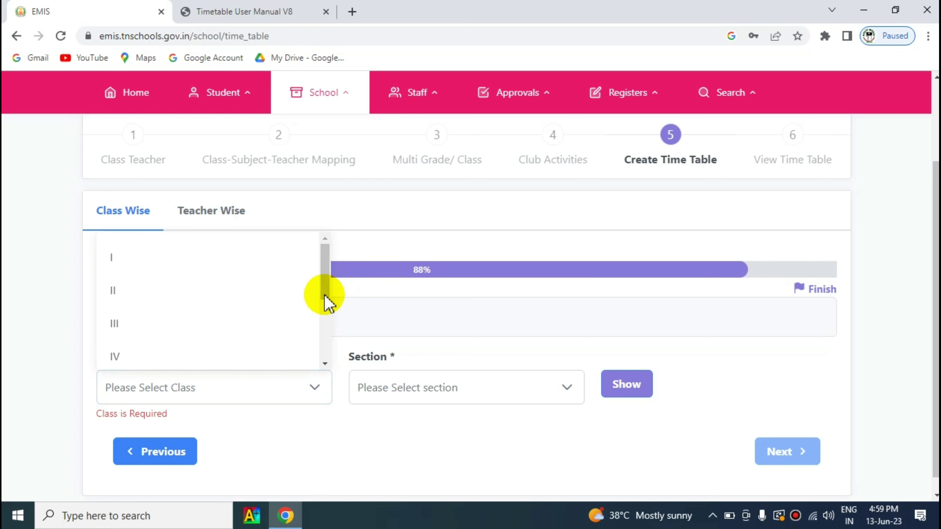
{"action": "left_click", "coordinate": [325, 293]}
{"action": "left_click", "coordinate": [158, 352]}
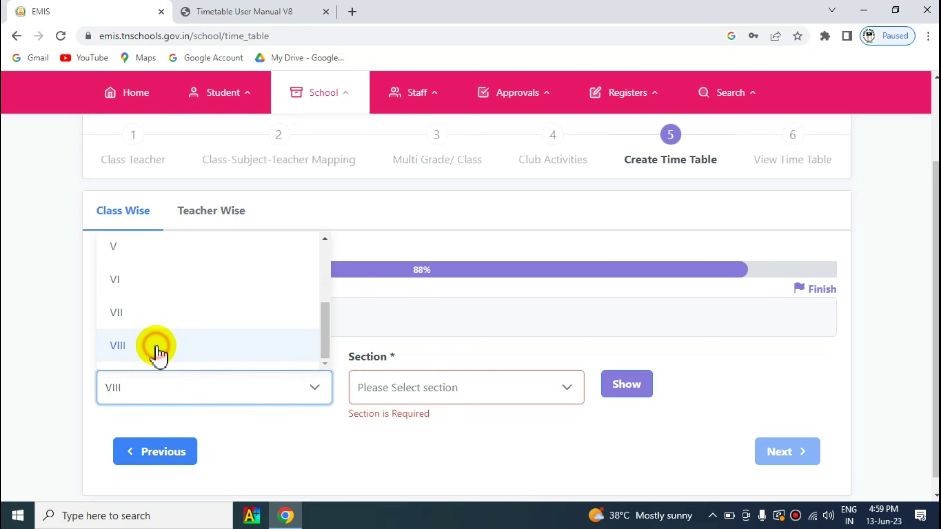
{"action": "left_click", "coordinate": [477, 388]}
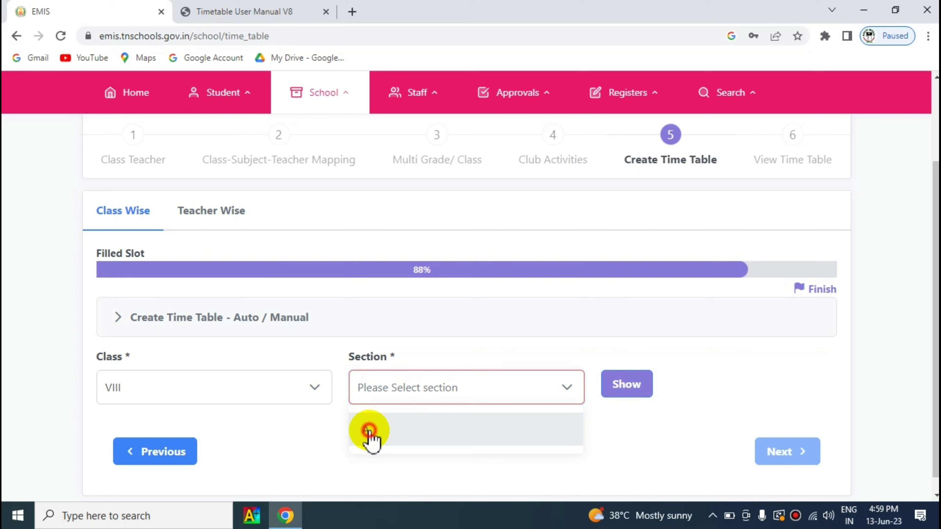
{"action": "left_click", "coordinate": [371, 433]}
{"action": "left_click", "coordinate": [628, 387]}
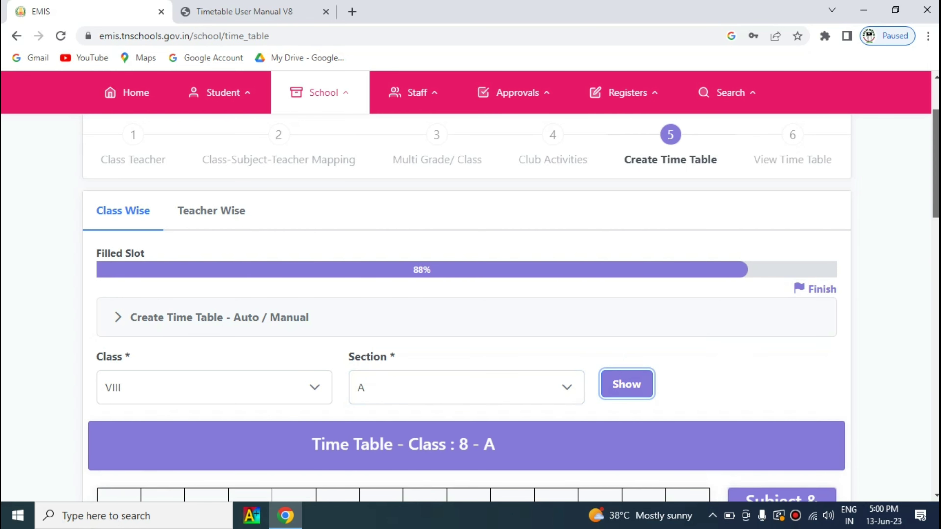
Step: Review the class VIII-A time table, its periods per subject and the teachers' allocated periods
{"action": "scroll", "coordinate": [470, 307], "scroll_direction": "down", "scroll_amount": 10}
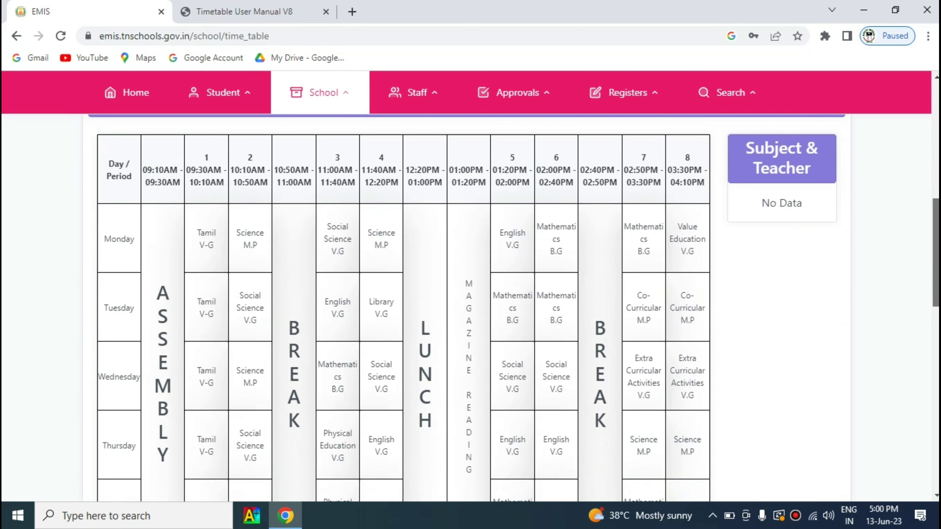
{"action": "scroll", "coordinate": [470, 308], "scroll_direction": "down", "scroll_amount": 2}
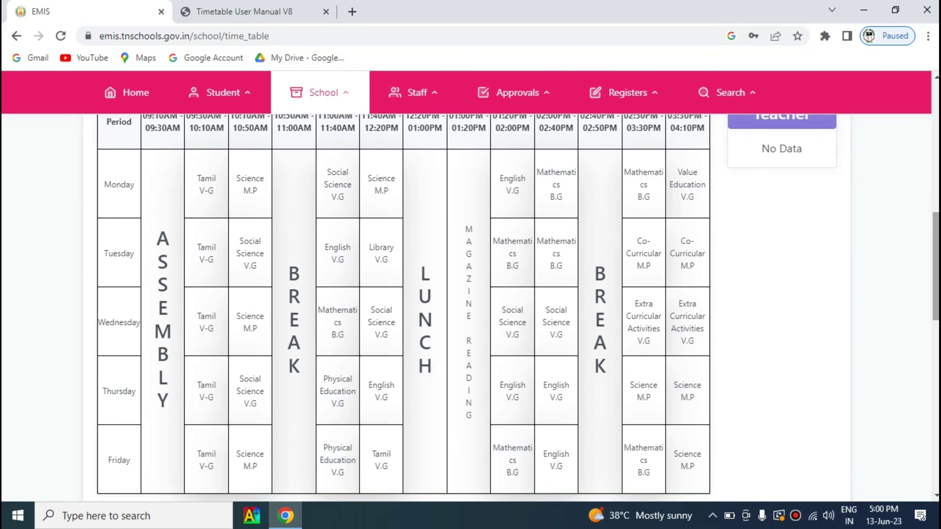
{"action": "scroll", "coordinate": [937, 294], "scroll_direction": "down", "scroll_amount": 5}
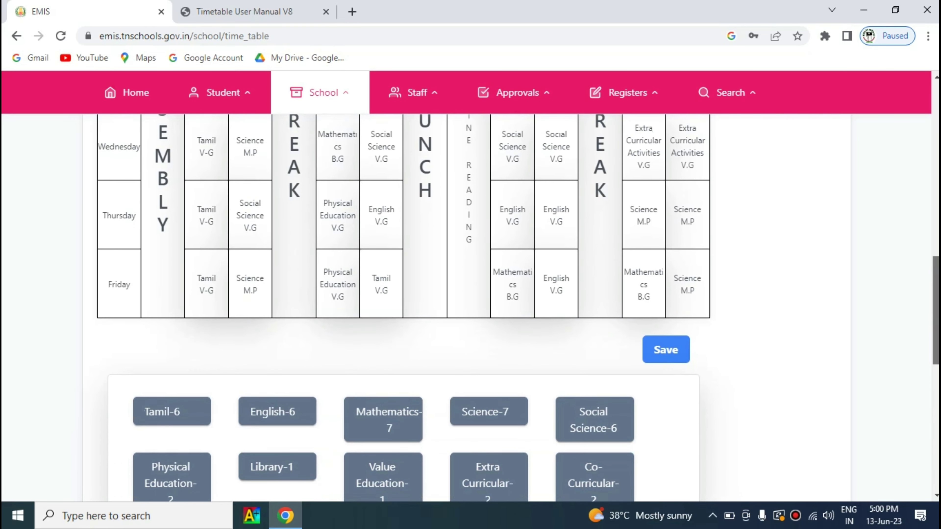
{"action": "scroll", "coordinate": [726, 334], "scroll_direction": "down", "scroll_amount": 3}
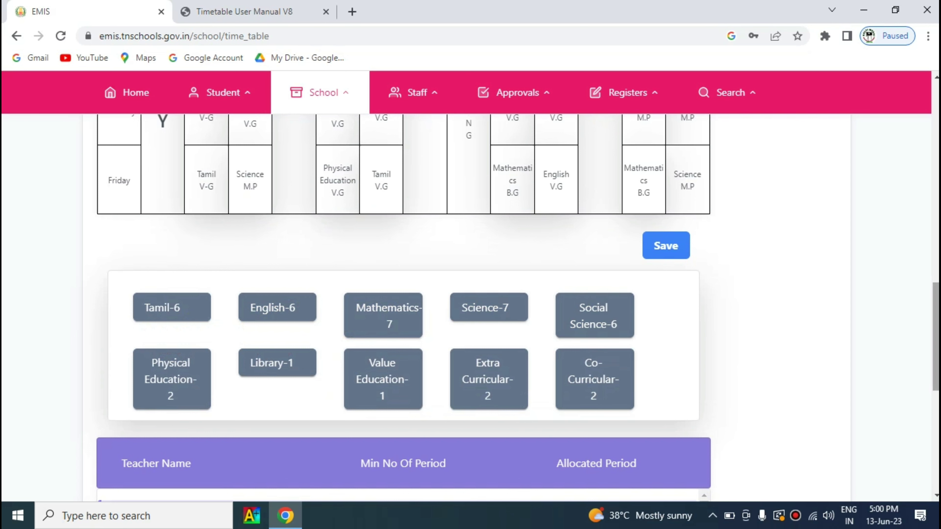
{"action": "scroll", "coordinate": [937, 306], "scroll_direction": "down", "scroll_amount": 6}
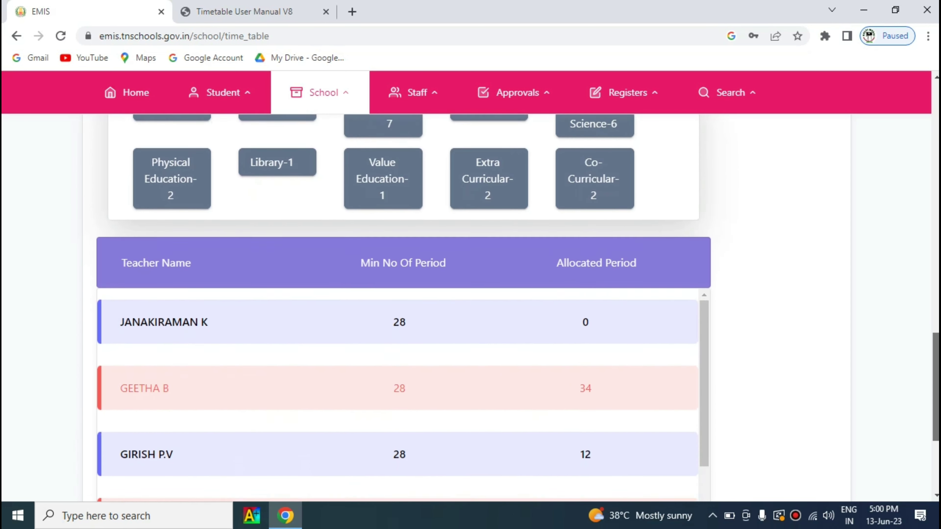
{"action": "scroll", "coordinate": [404, 307], "scroll_direction": "down", "scroll_amount": 2}
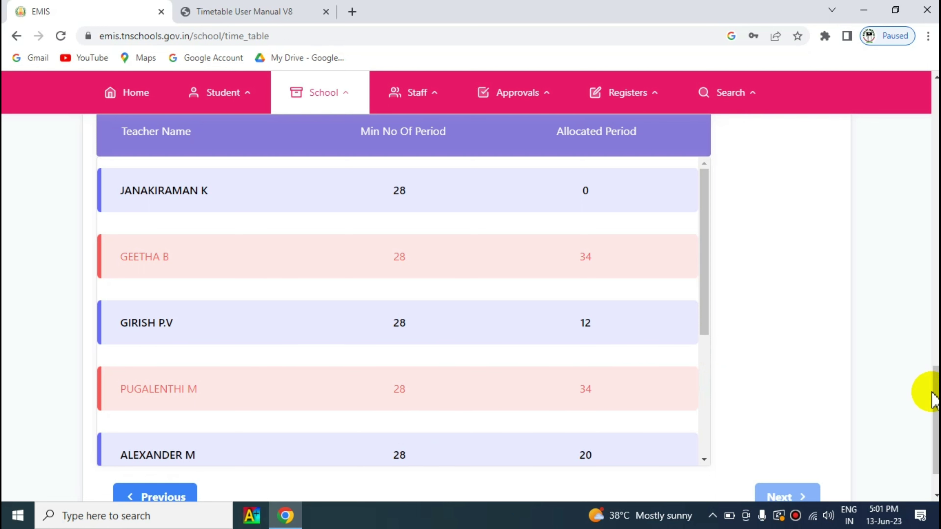
Step: Save the class VIII-A time table, acknowledge the confirmation and submit the completed school time table
{"action": "left_click_drag", "start_coordinate": [934, 390], "coordinate": [933, 273]}
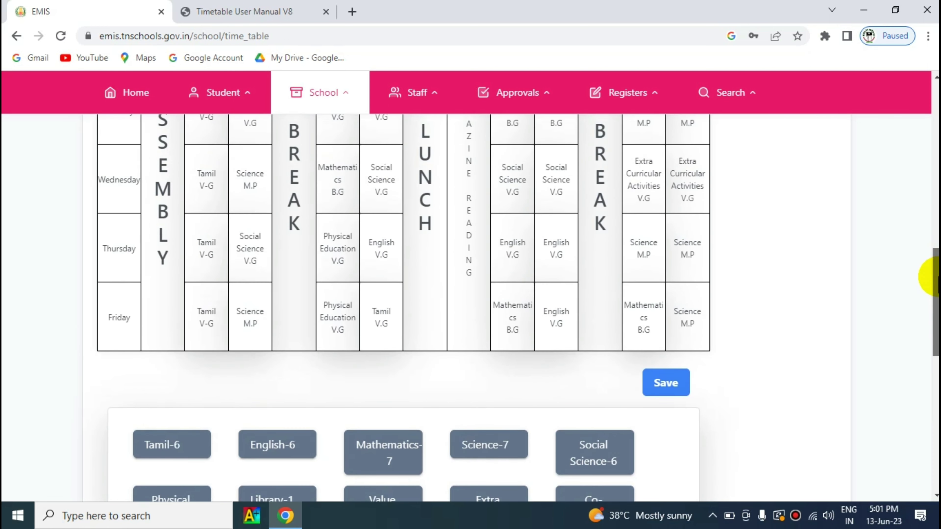
{"action": "left_click", "coordinate": [667, 398]}
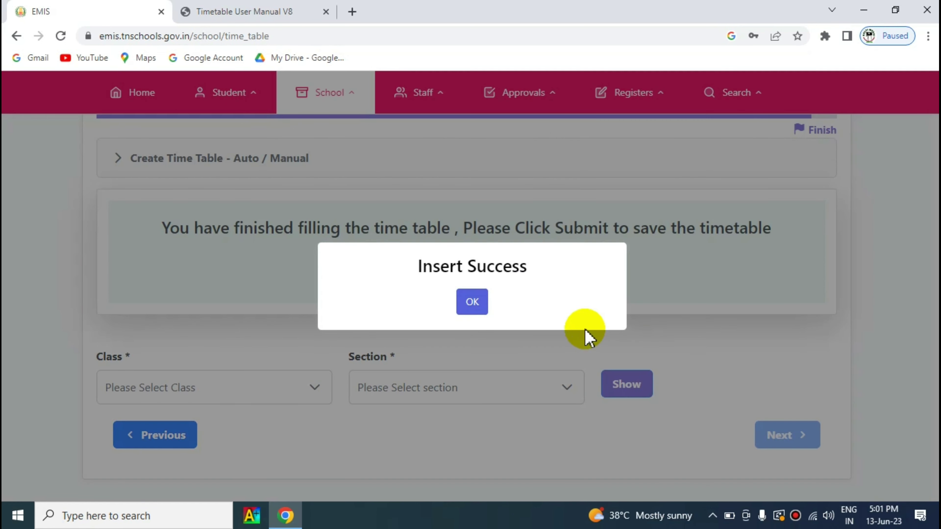
{"action": "left_click", "coordinate": [472, 303]}
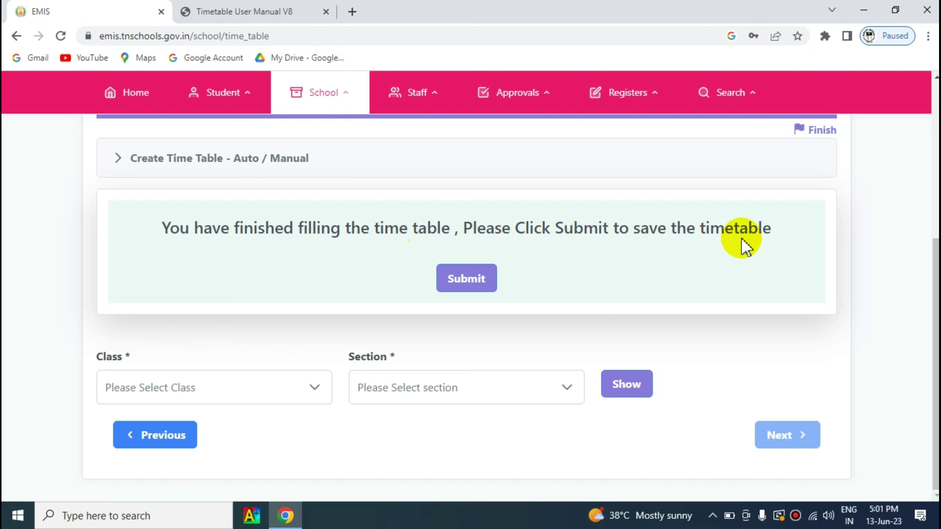
{"action": "left_click", "coordinate": [472, 286]}
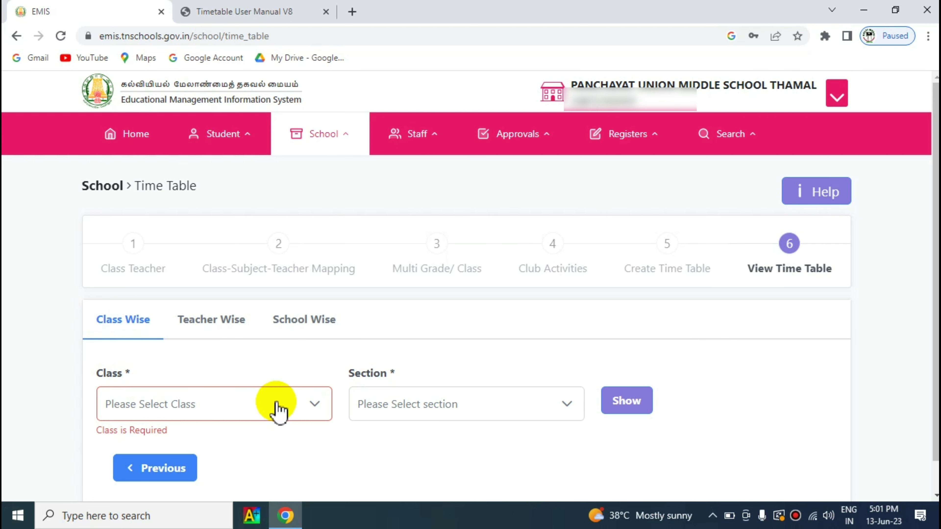
Step: Display the submitted time table for class I, section A and review its periods and teacher allocations
{"action": "left_click", "coordinate": [301, 406]}
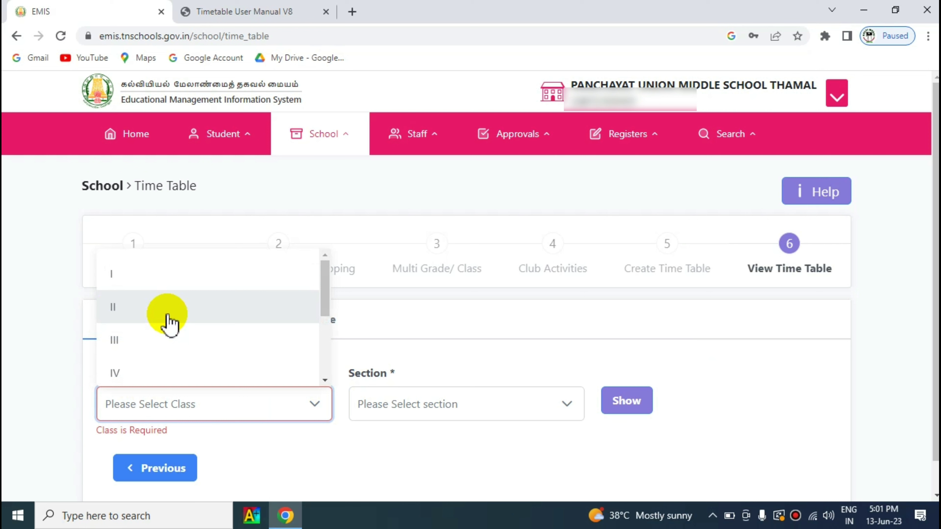
{"action": "left_click", "coordinate": [152, 277]}
{"action": "left_click", "coordinate": [461, 407]}
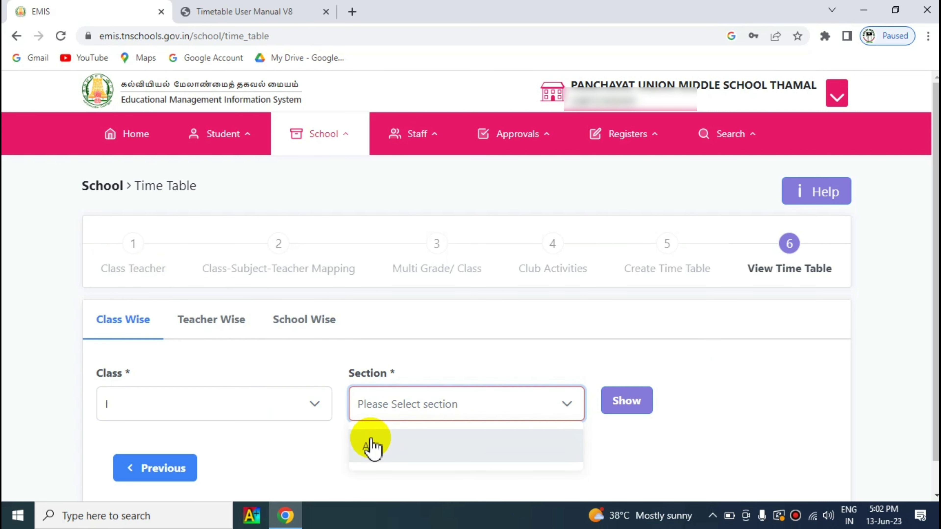
{"action": "left_click", "coordinate": [369, 446]}
{"action": "left_click", "coordinate": [626, 403]}
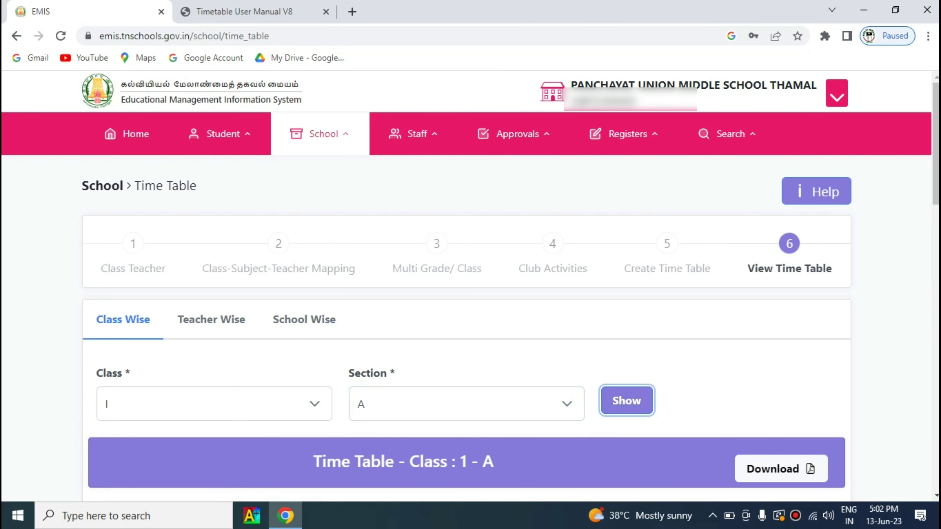
{"action": "scroll", "coordinate": [470, 285], "scroll_direction": "down", "scroll_amount": 15}
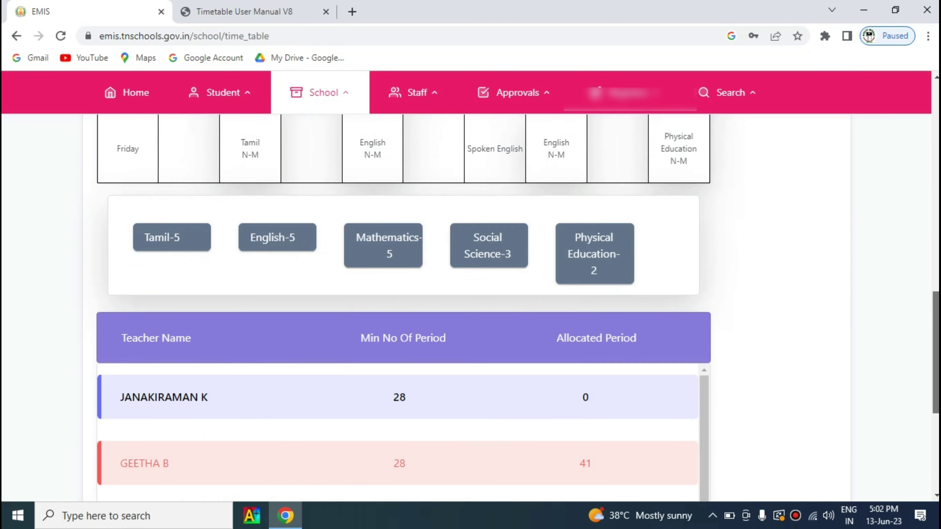
{"action": "scroll", "coordinate": [470, 308], "scroll_direction": "down", "scroll_amount": 3}
{"action": "scroll", "coordinate": [471, 308], "scroll_direction": "up", "scroll_amount": 15}
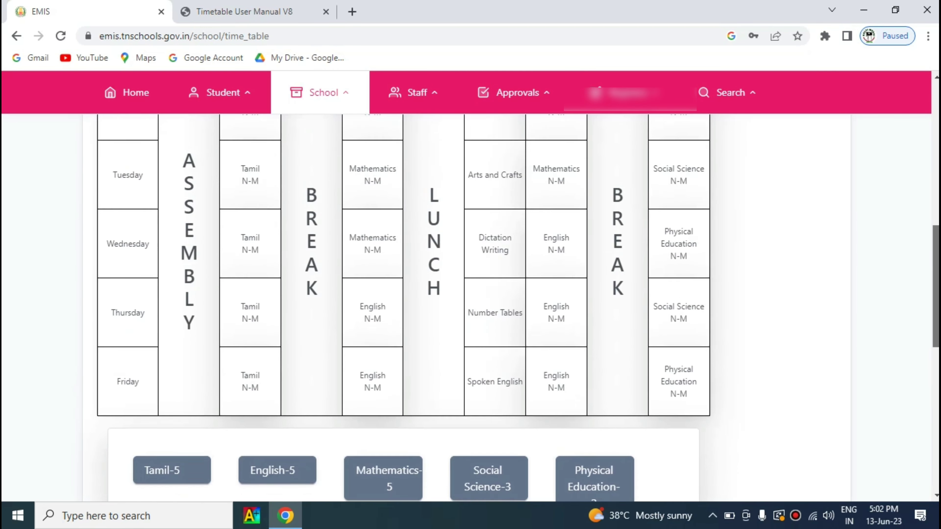
{"action": "scroll", "coordinate": [471, 307], "scroll_direction": "up", "scroll_amount": 3}
{"action": "scroll", "coordinate": [470, 308], "scroll_direction": "down", "scroll_amount": 3}
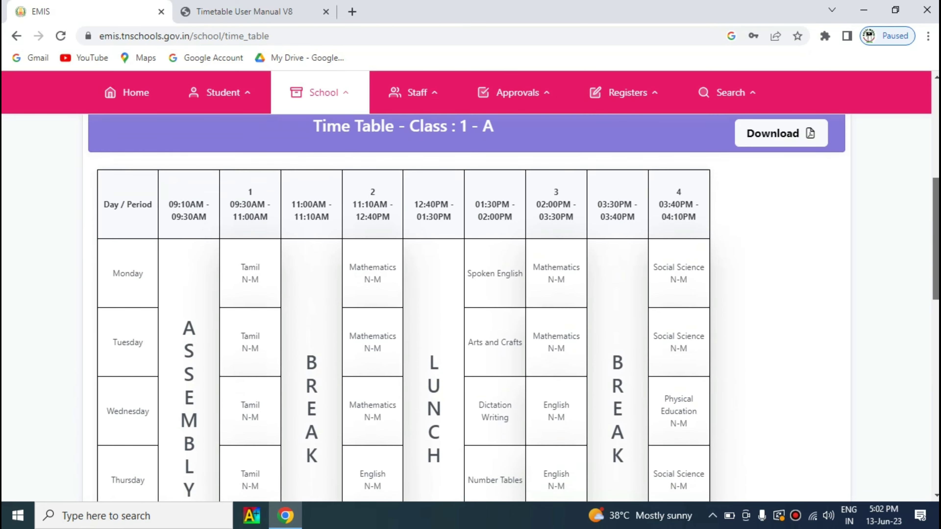
{"action": "scroll", "coordinate": [834, 262], "scroll_direction": "up", "scroll_amount": 1}
Step: Download the class I-A time table as a PDF named "PUMS THAMAL I A" in the Downloads folder
{"action": "left_click", "coordinate": [815, 171]}
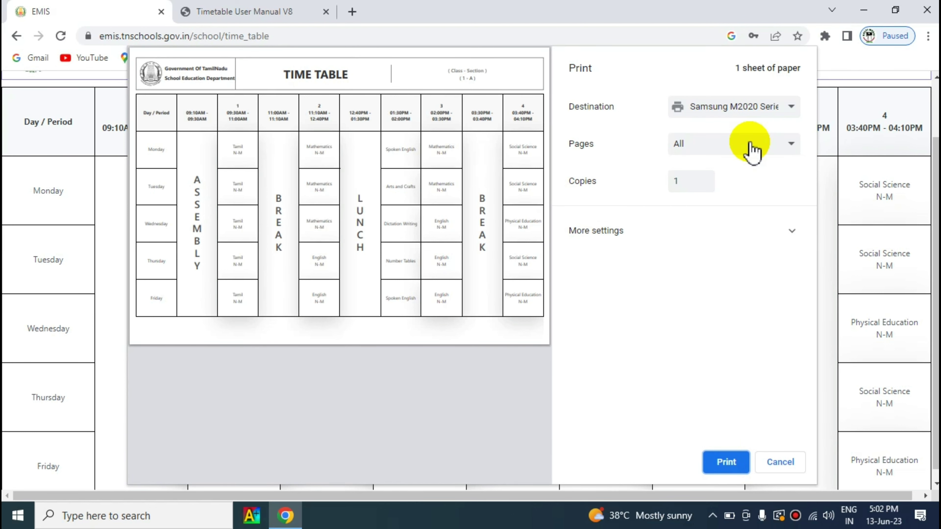
{"action": "left_click", "coordinate": [750, 118]}
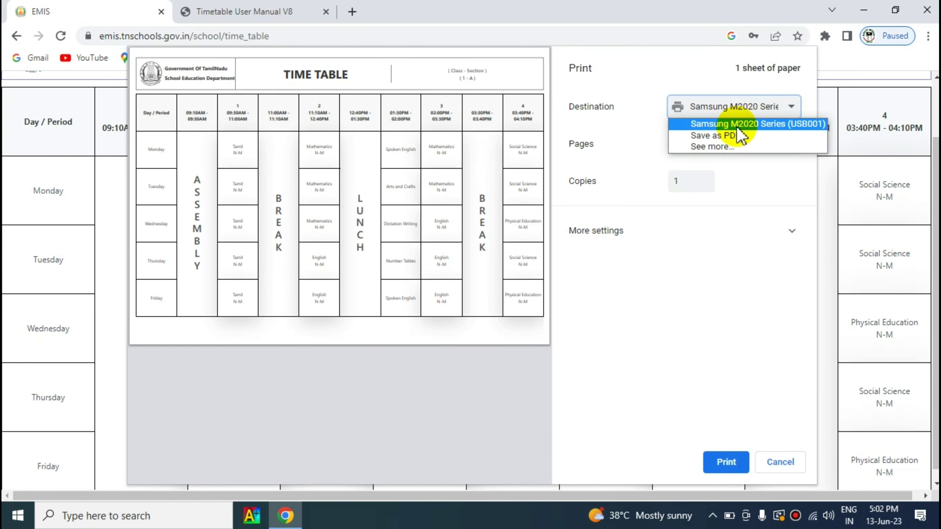
{"action": "left_click", "coordinate": [727, 136]}
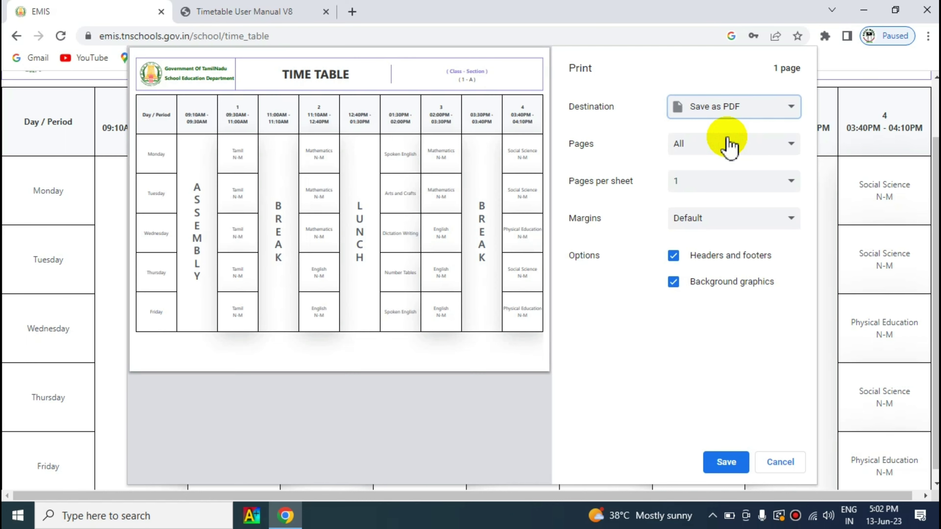
{"action": "left_click", "coordinate": [719, 468]}
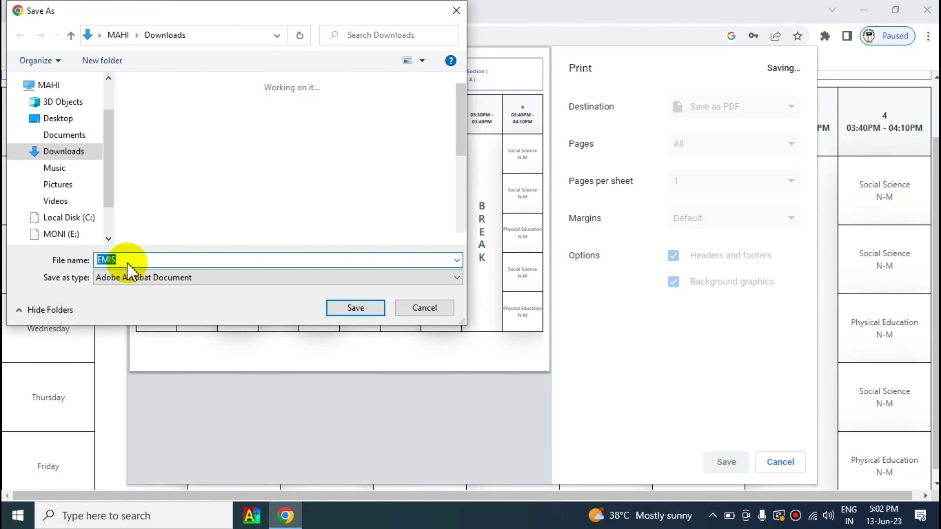
{"action": "type", "text": "PUMS THAMAL I A"}
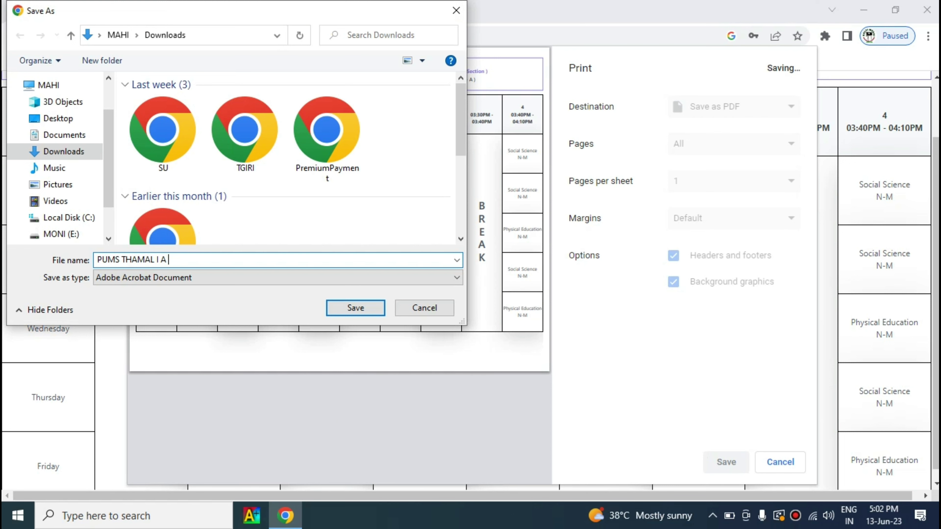
{"action": "left_click", "coordinate": [354, 308]}
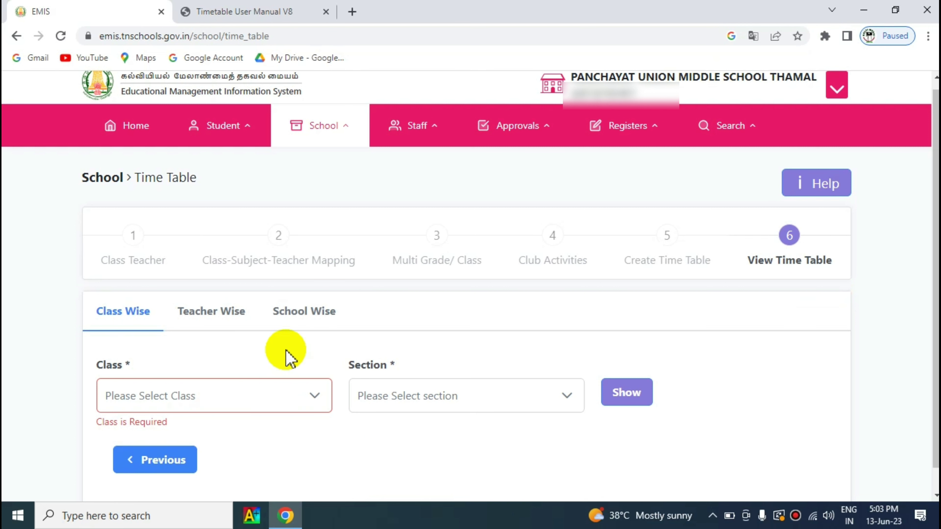
Step: Display the teacher-wise time table of the first listed Graduate Teacher (BT Assistant) and review its weekly periods and subject allocations
{"action": "left_click", "coordinate": [218, 319]}
{"action": "left_click", "coordinate": [293, 400]}
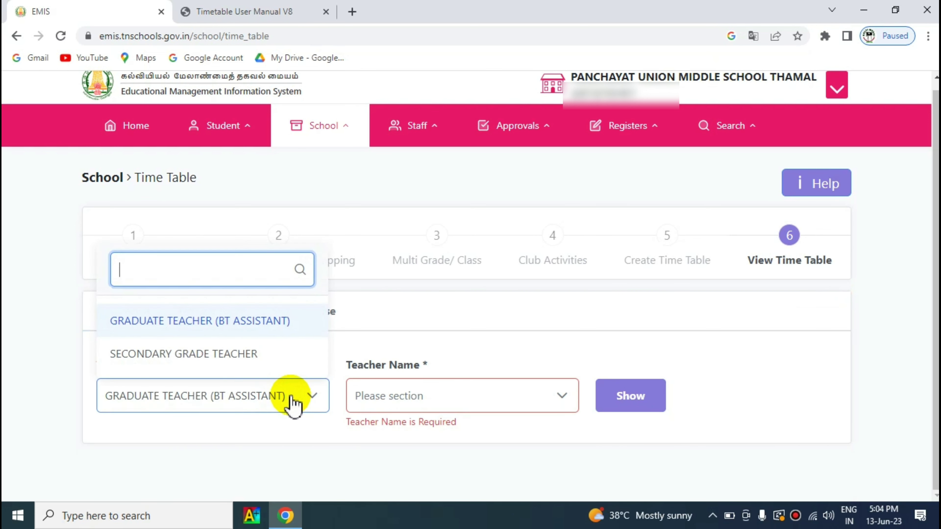
{"action": "left_click", "coordinate": [241, 322]}
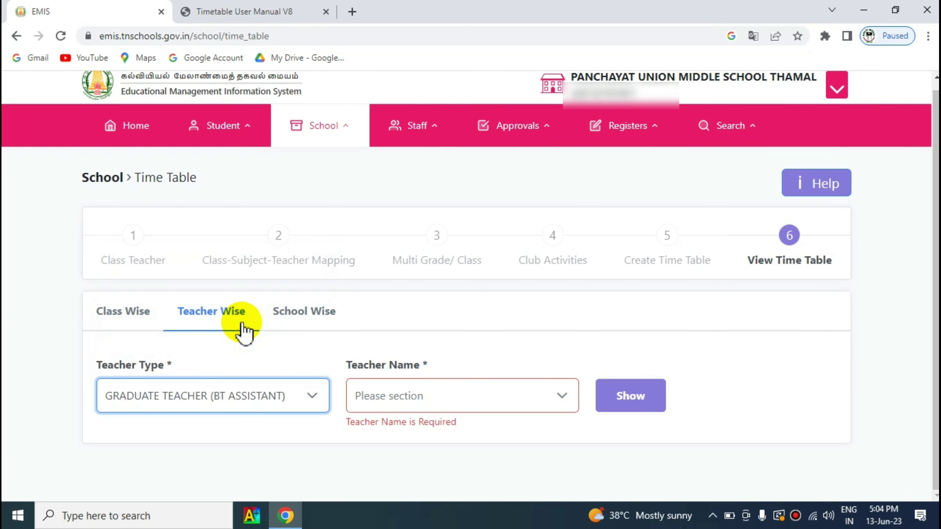
{"action": "left_click", "coordinate": [487, 406]}
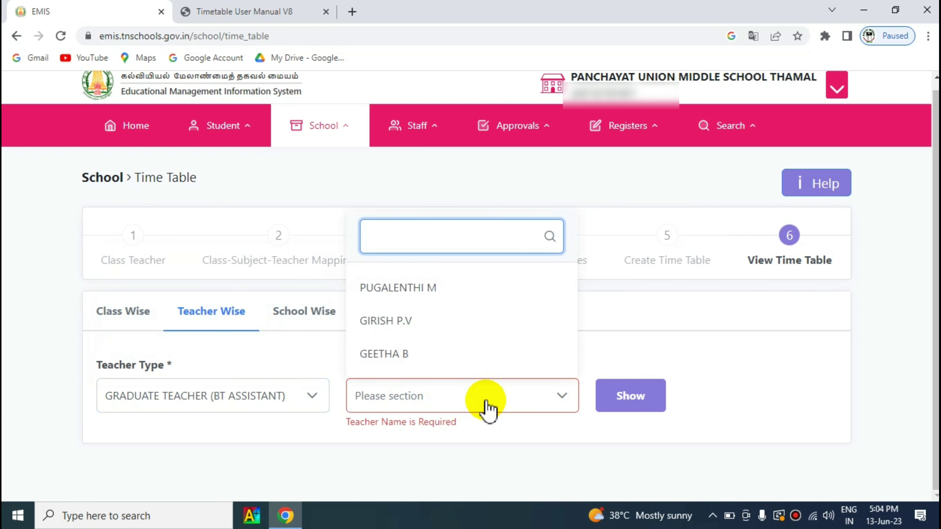
{"action": "left_click", "coordinate": [421, 292]}
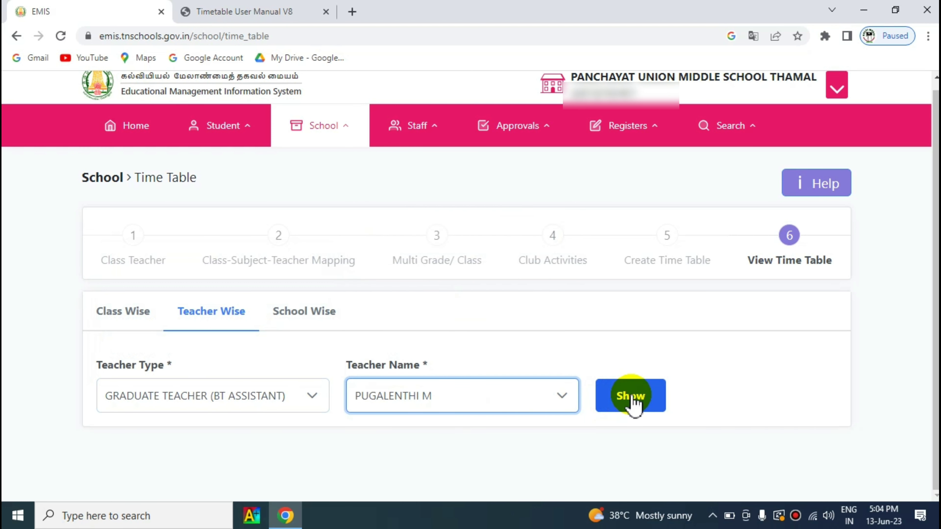
{"action": "left_click", "coordinate": [635, 403]}
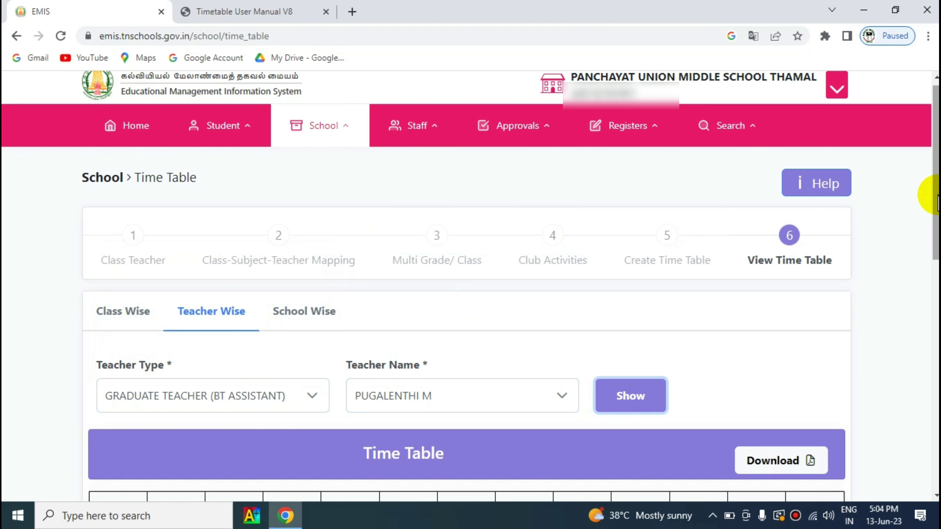
{"action": "scroll", "coordinate": [931, 200], "scroll_direction": "down", "scroll_amount": 6}
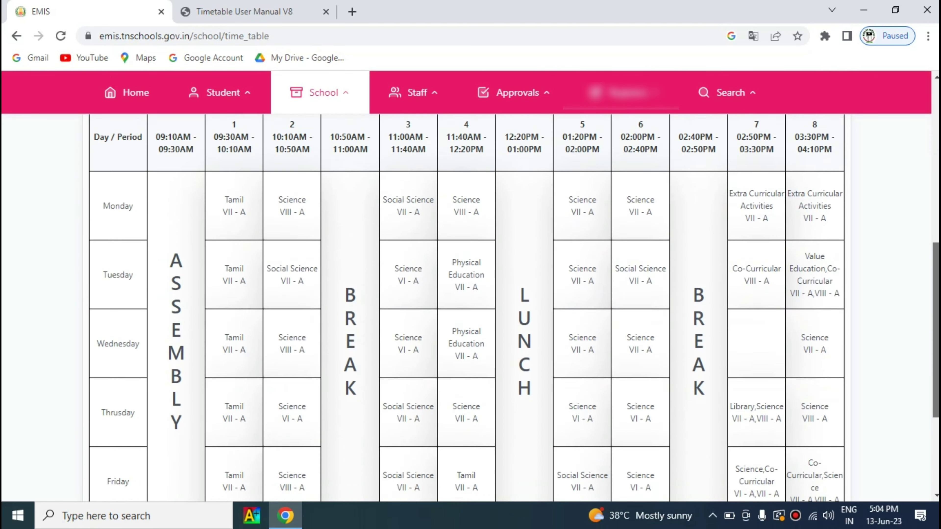
{"action": "scroll", "coordinate": [471, 308], "scroll_direction": "down", "scroll_amount": 5}
{"action": "scroll", "coordinate": [470, 308], "scroll_direction": "up", "scroll_amount": 7}
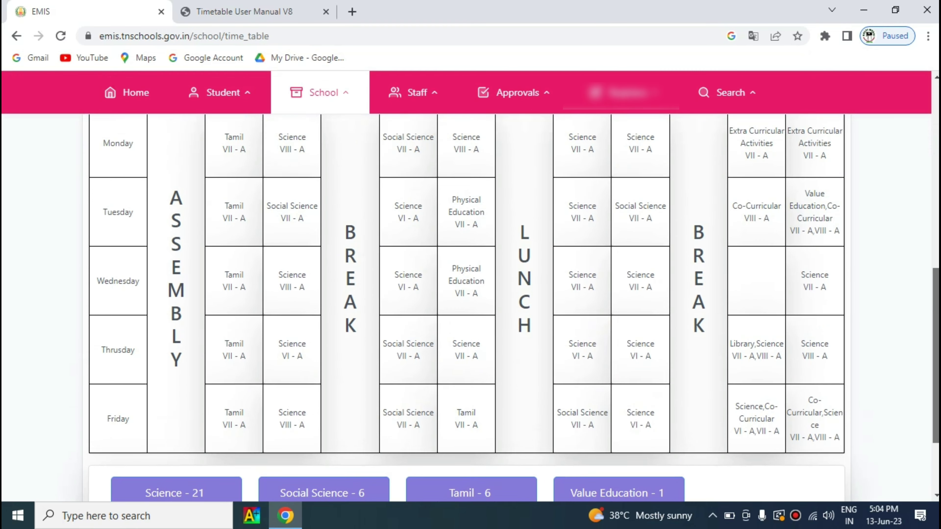
{"action": "scroll", "coordinate": [471, 307], "scroll_direction": "down", "scroll_amount": 7}
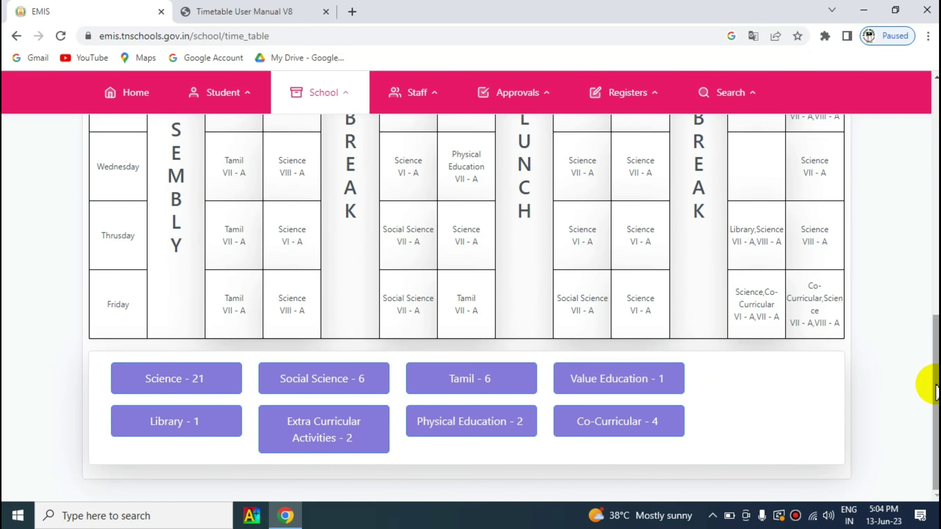
{"action": "left_click_drag", "start_coordinate": [931, 357], "coordinate": [931, 221]}
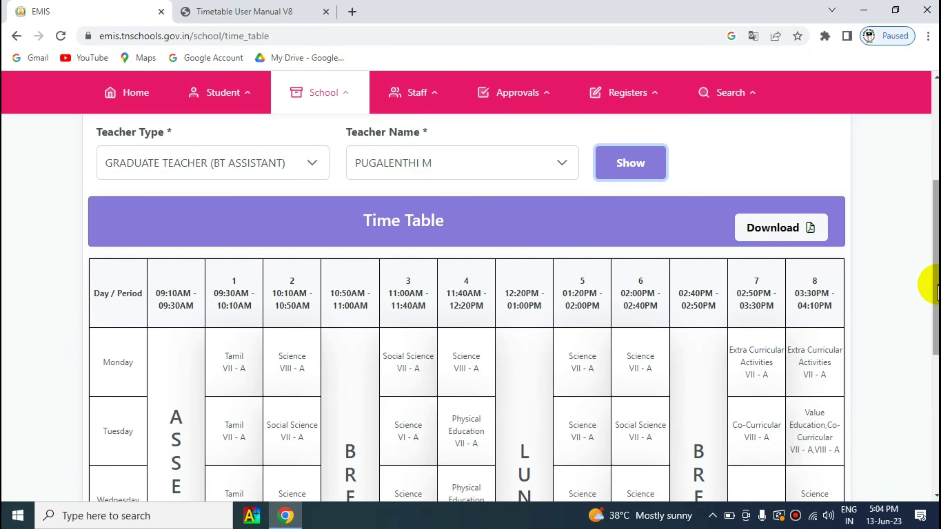
{"action": "left_click_drag", "start_coordinate": [937, 285], "coordinate": [937, 208]}
Step: Open the school-wise time table and review the class timetables of 1-A, 2-A and 3-A
{"action": "left_click", "coordinate": [300, 275]}
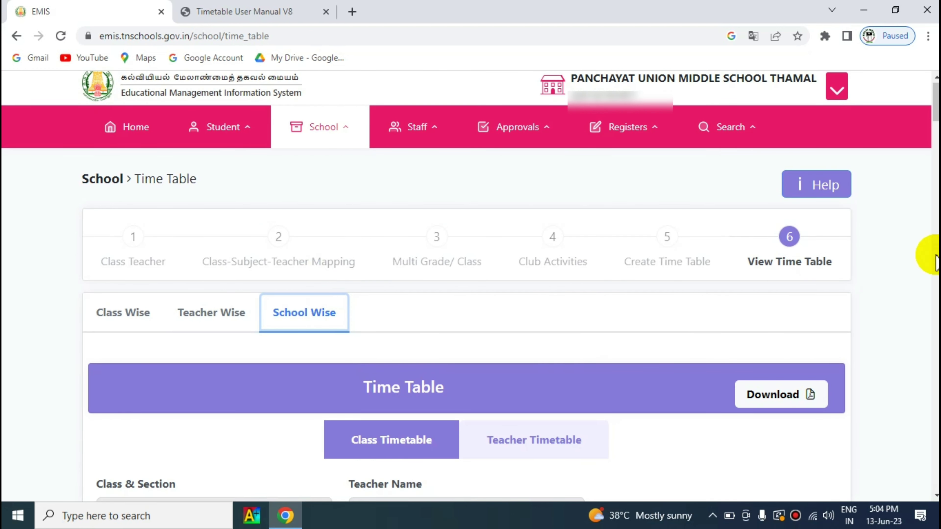
{"action": "left_click", "coordinate": [724, 274]}
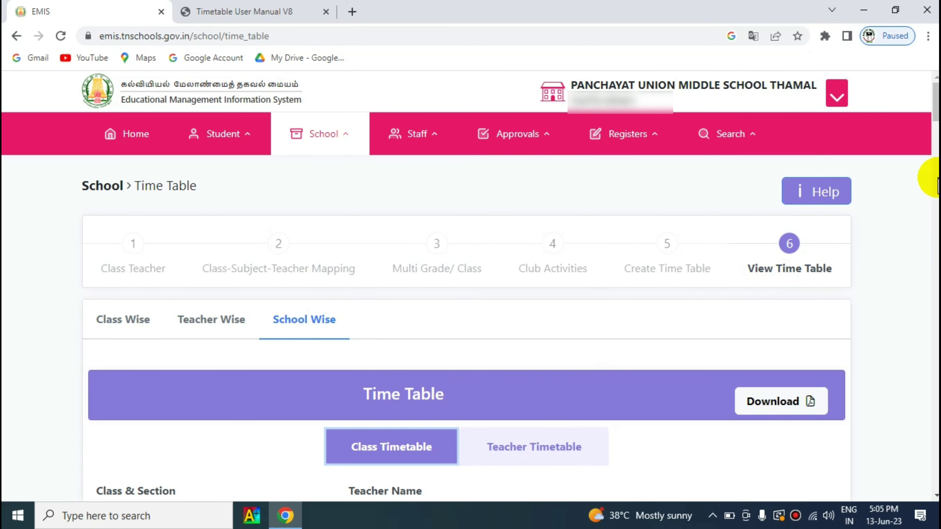
{"action": "left_click_drag", "start_coordinate": [934, 107], "coordinate": [935, 133]}
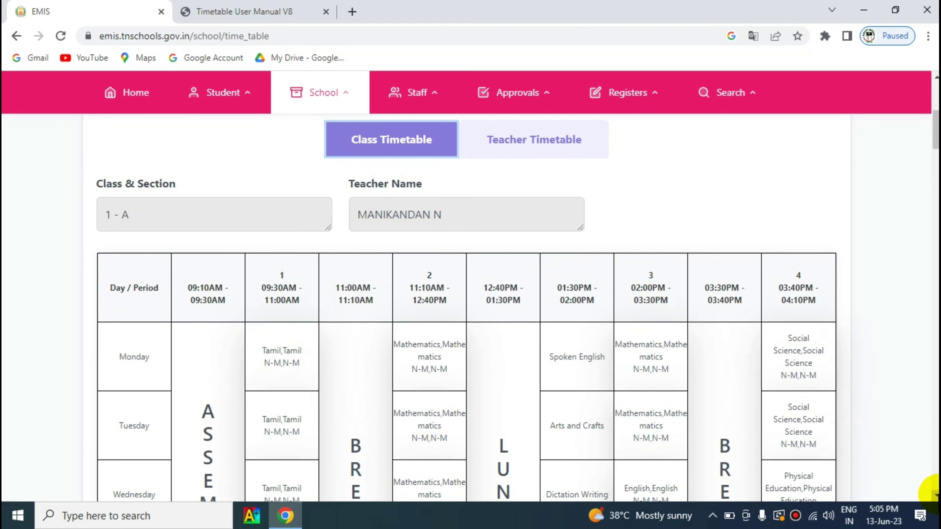
{"action": "scroll", "coordinate": [937, 495], "scroll_direction": "down", "scroll_amount": 7}
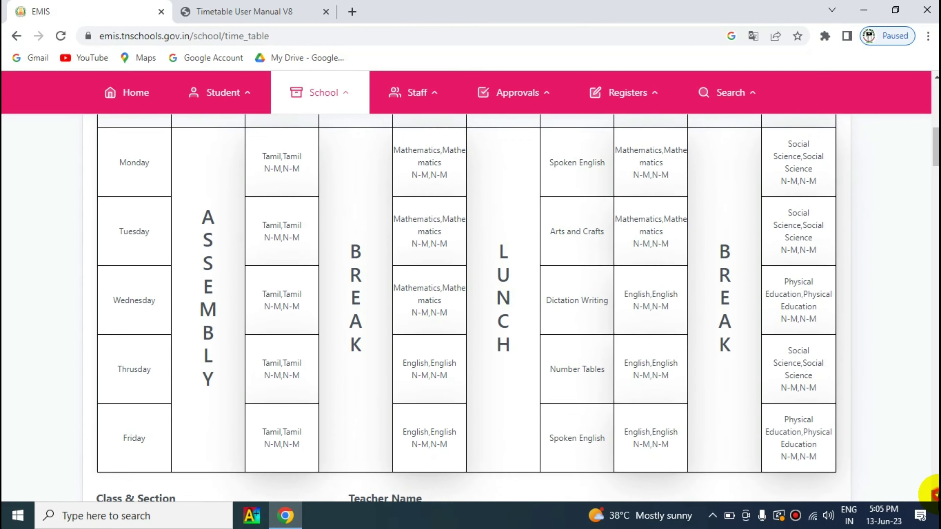
{"action": "scroll", "coordinate": [935, 494], "scroll_direction": "down", "scroll_amount": 8}
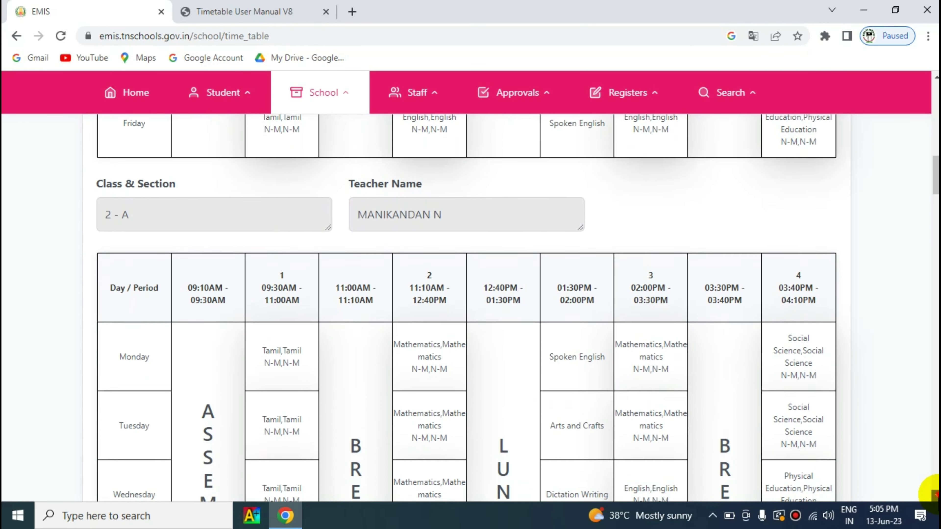
{"action": "scroll", "coordinate": [934, 494], "scroll_direction": "down", "scroll_amount": 5}
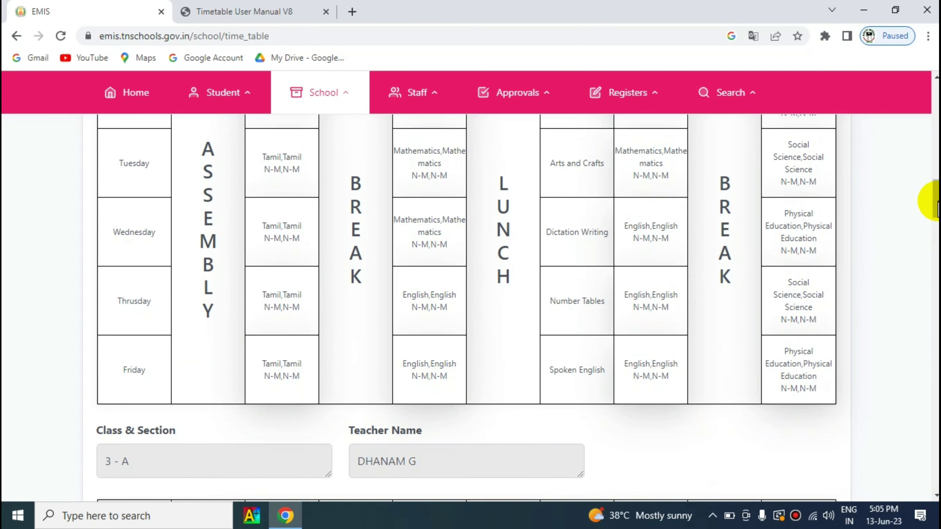
Step: Download the school-wise class timetable as a PDF and switch the school-wise view to the teacher timetable
{"action": "left_click_drag", "start_coordinate": [935, 202], "coordinate": [935, 112]}
{"action": "left_click", "coordinate": [799, 273]}
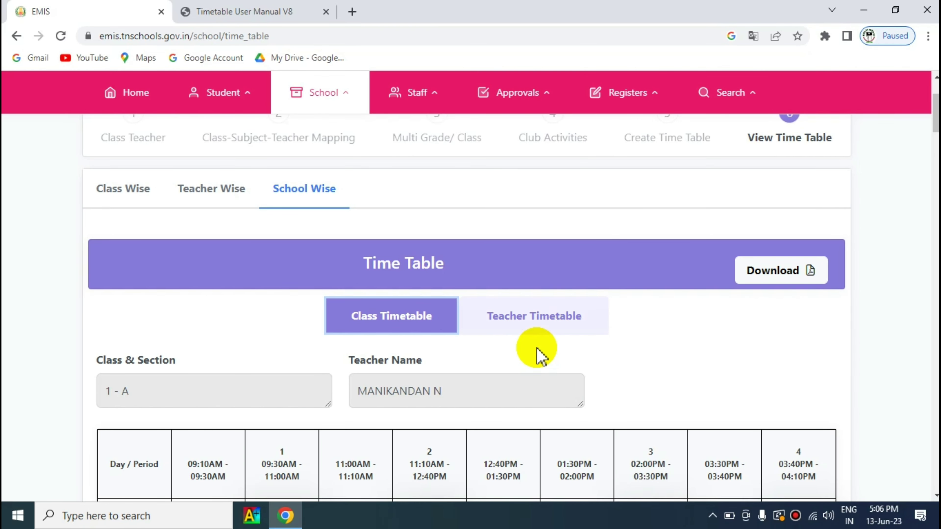
{"action": "left_click", "coordinate": [534, 333]}
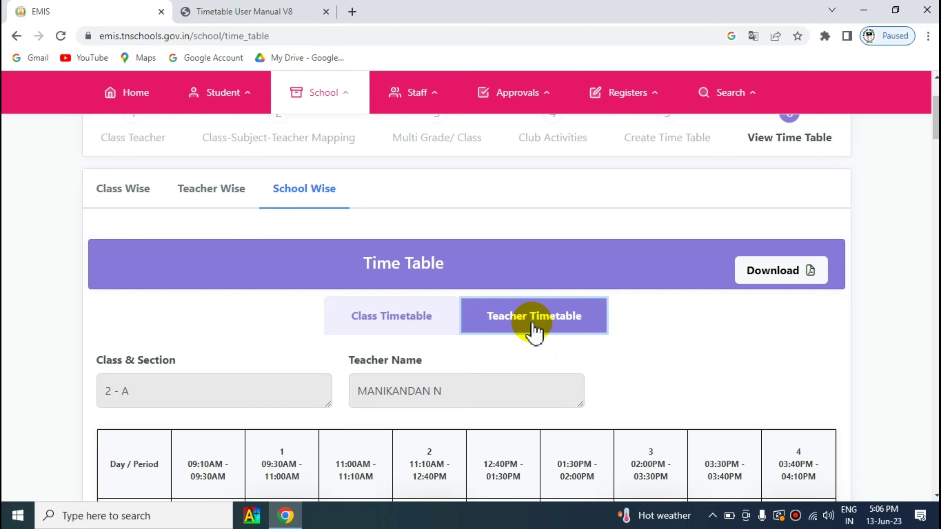
{"action": "mouse_move", "coordinate": [937, 117]}
{"action": "left_mouse_down"}
{"action": "mouse_move", "coordinate": [936, 378]}
{"action": "mouse_move", "coordinate": [936, 105]}
{"action": "left_mouse_up"}
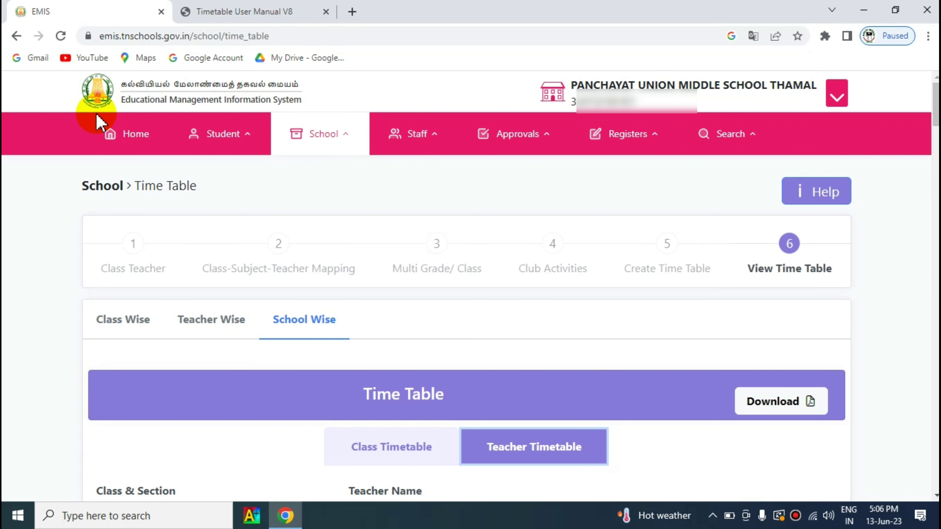
Step: Return to the EMIS home page and reopen the school's Time Table module
{"action": "left_click", "coordinate": [135, 137]}
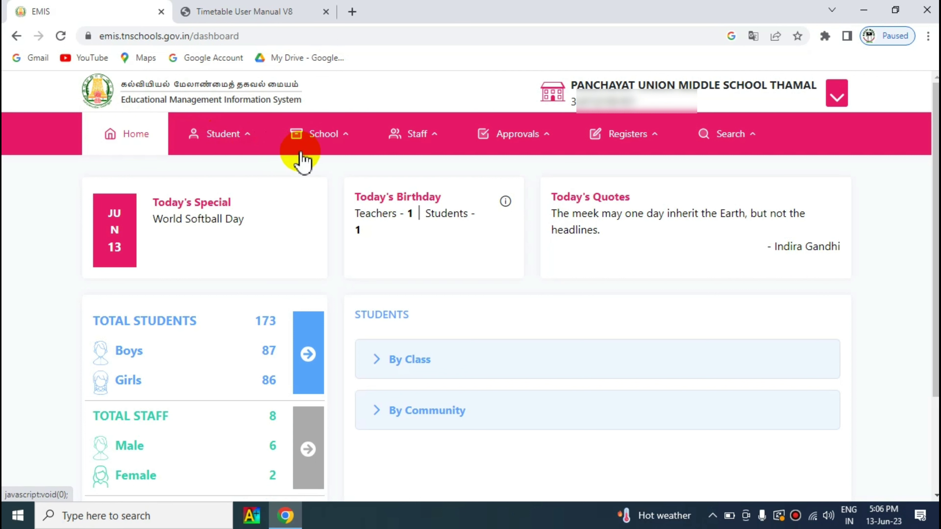
{"action": "left_click", "coordinate": [323, 141]}
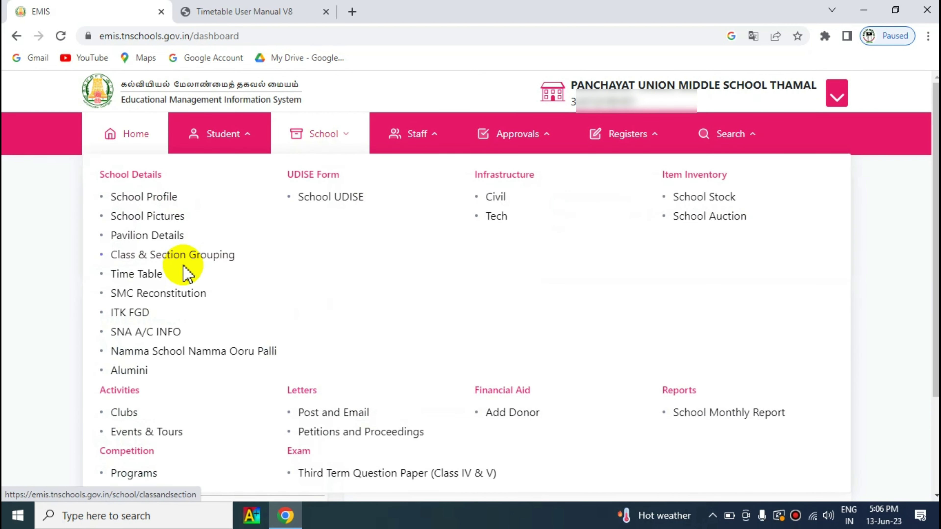
{"action": "left_click", "coordinate": [152, 275]}
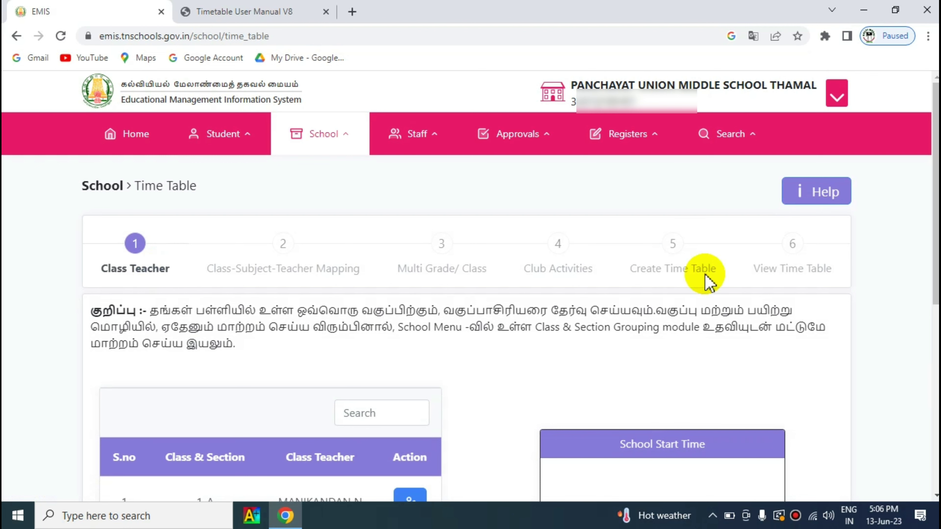
Step: Advance through the Class Teacher, Class-Subject-Teacher Mapping and Multi Grade/Class stages to Club Activities, keeping the existing entries
{"action": "scroll", "coordinate": [471, 286], "scroll_direction": "down", "scroll_amount": 3}
{"action": "scroll", "coordinate": [471, 286], "scroll_direction": "down", "scroll_amount": 7}
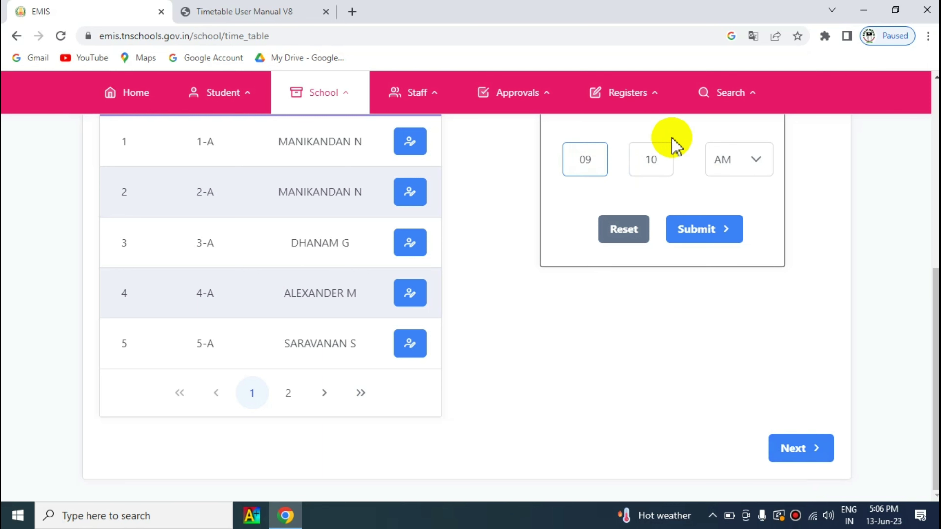
{"action": "left_click", "coordinate": [802, 449]}
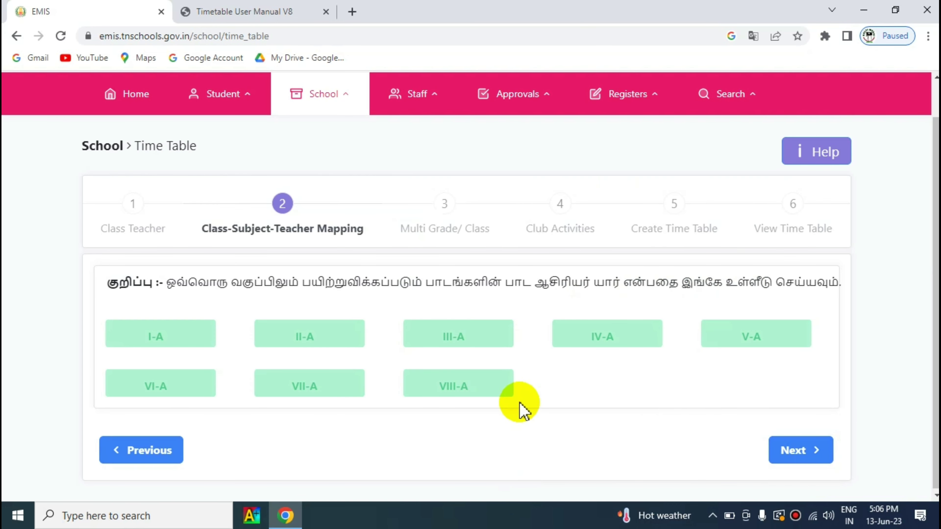
{"action": "left_click", "coordinate": [792, 452]}
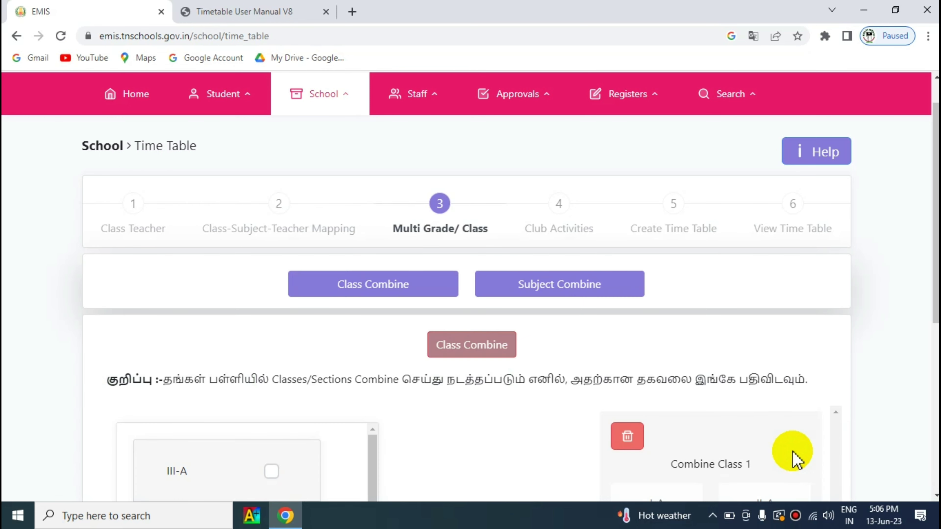
{"action": "scroll", "coordinate": [924, 311], "scroll_direction": "down", "scroll_amount": 6}
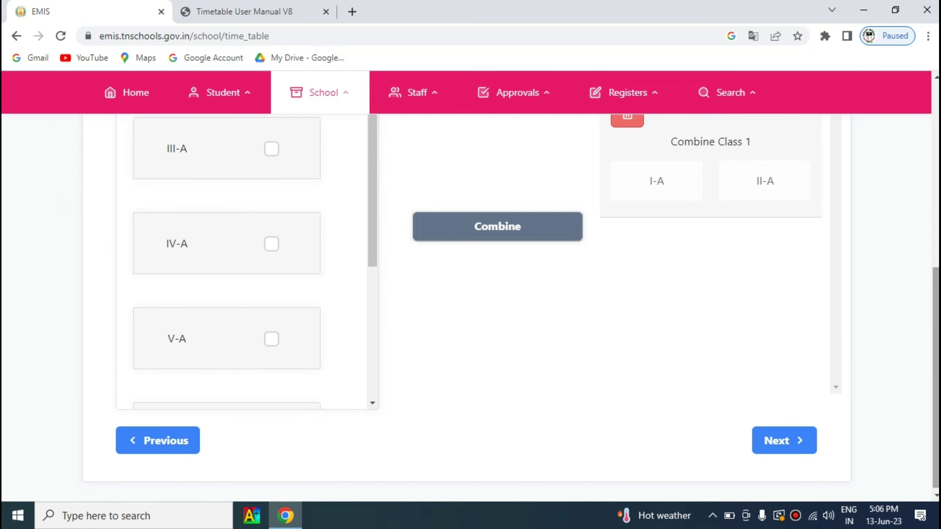
{"action": "left_click", "coordinate": [781, 454]}
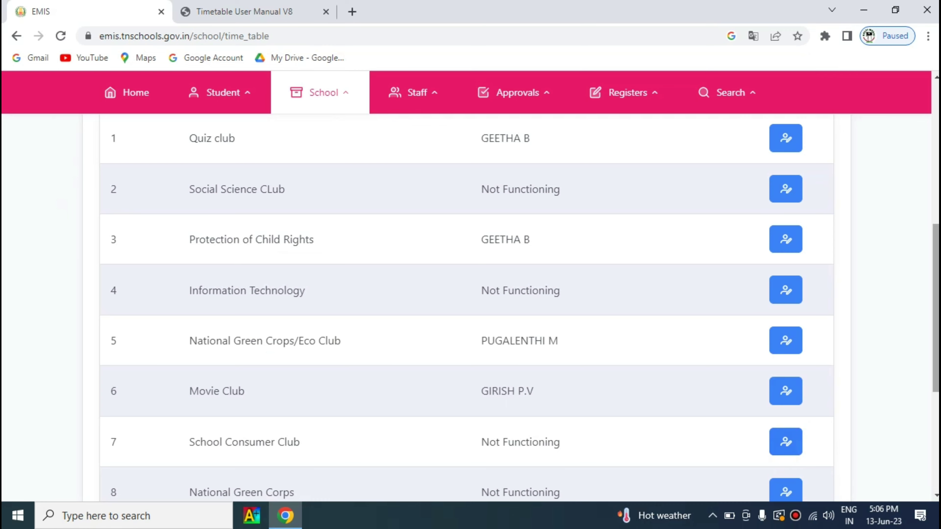
Step: Save the club activities, proceed past the final process confirmation and continue from Create Time Table to the View Time Table stage
{"action": "scroll", "coordinate": [784, 458], "scroll_direction": "down", "scroll_amount": 5}
{"action": "left_click", "coordinate": [818, 450]}
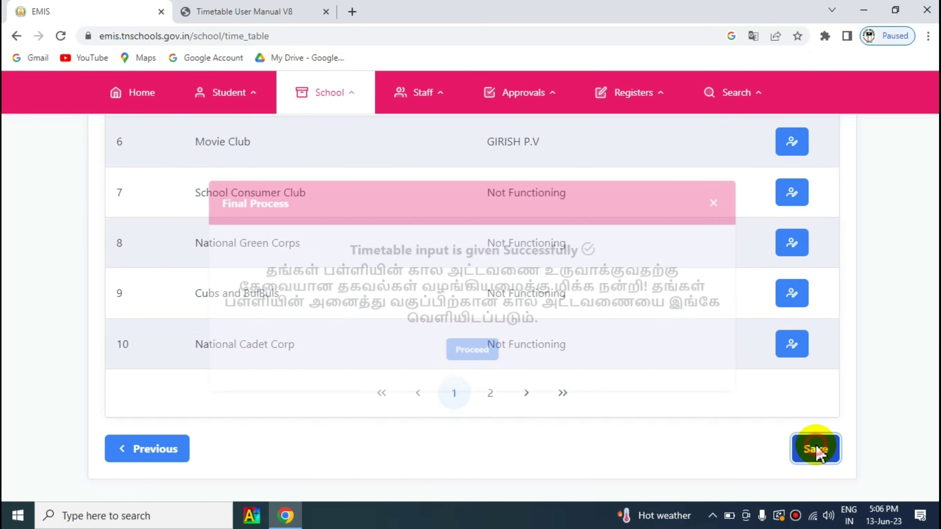
{"action": "left_click", "coordinate": [471, 371]}
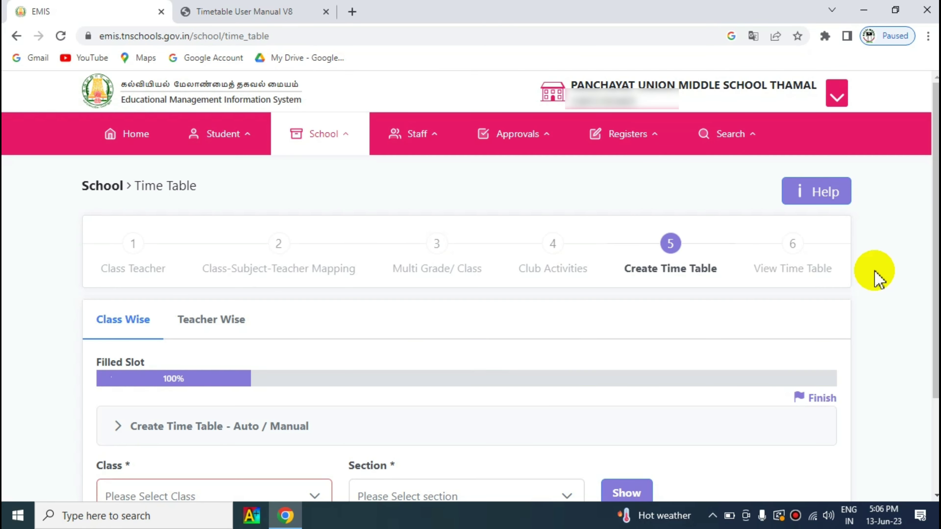
{"action": "scroll", "coordinate": [924, 241], "scroll_direction": "down", "scroll_amount": 2}
{"action": "scroll", "coordinate": [470, 304], "scroll_direction": "down", "scroll_amount": 2}
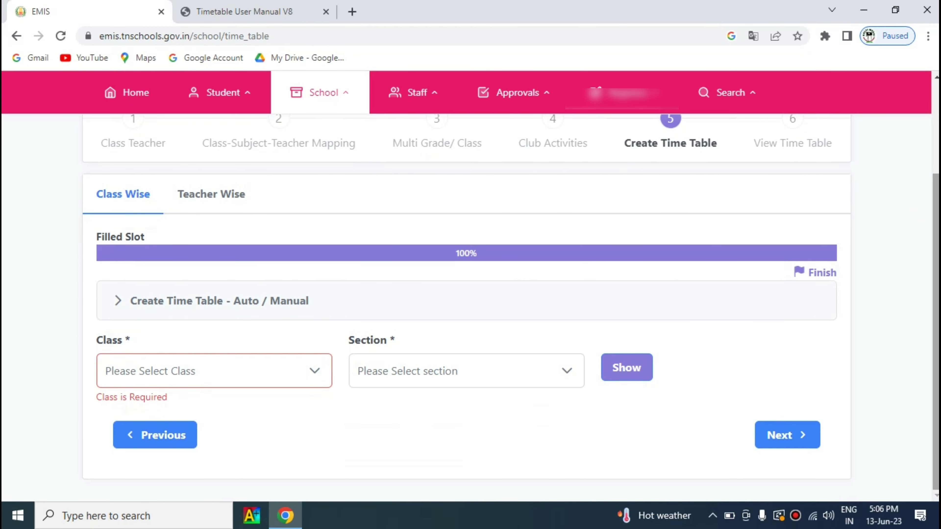
{"action": "left_click", "coordinate": [796, 441]}
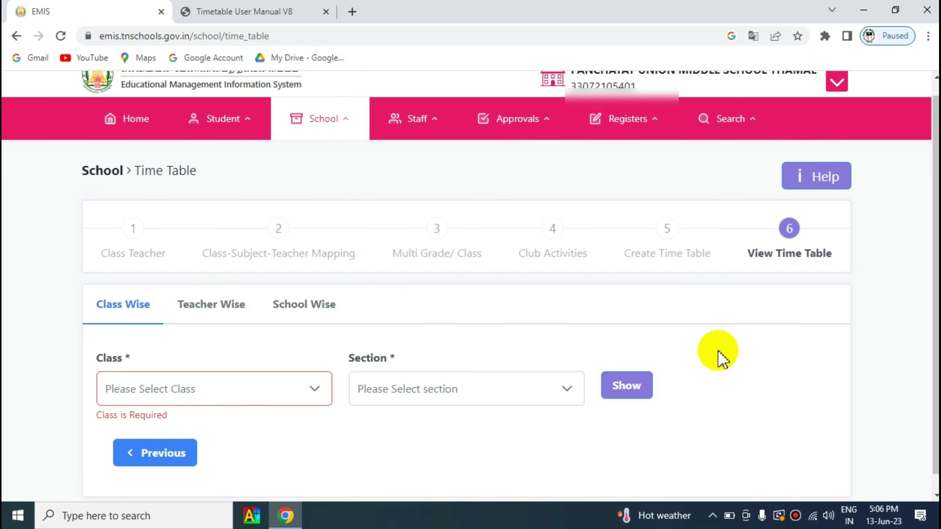
Step: Show the teacher-wise time table again for the first Graduate Teacher (BT Assistant) in the list and examine the weekly schedule
{"action": "left_click", "coordinate": [215, 308]}
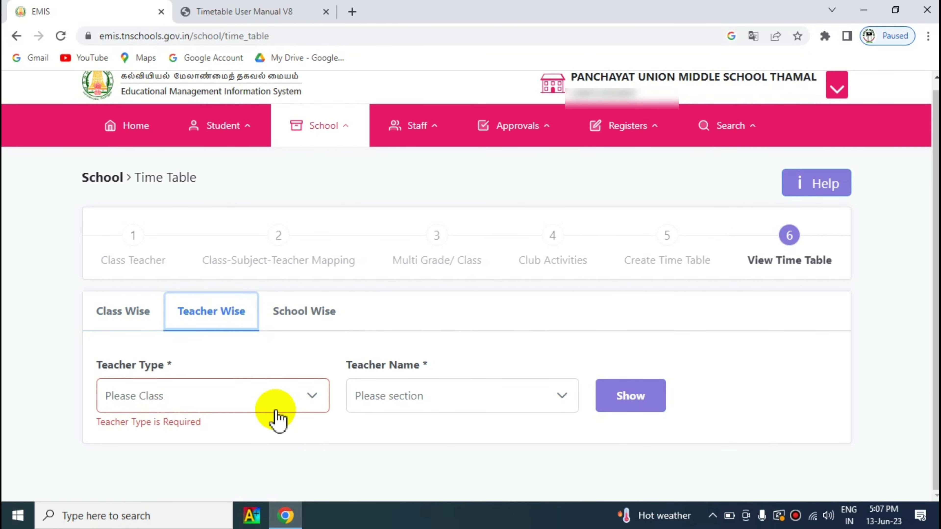
{"action": "left_click", "coordinate": [276, 419]}
{"action": "left_click", "coordinate": [224, 326]}
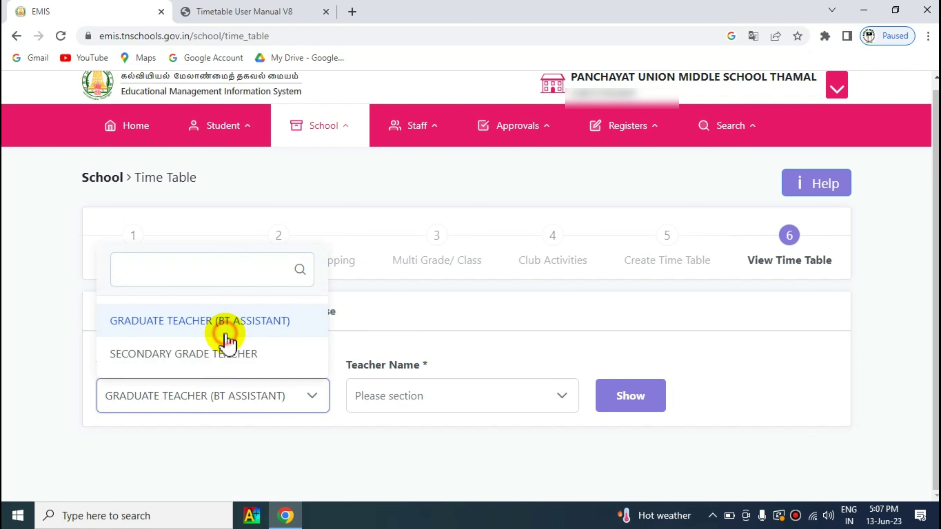
{"action": "left_click", "coordinate": [399, 398]}
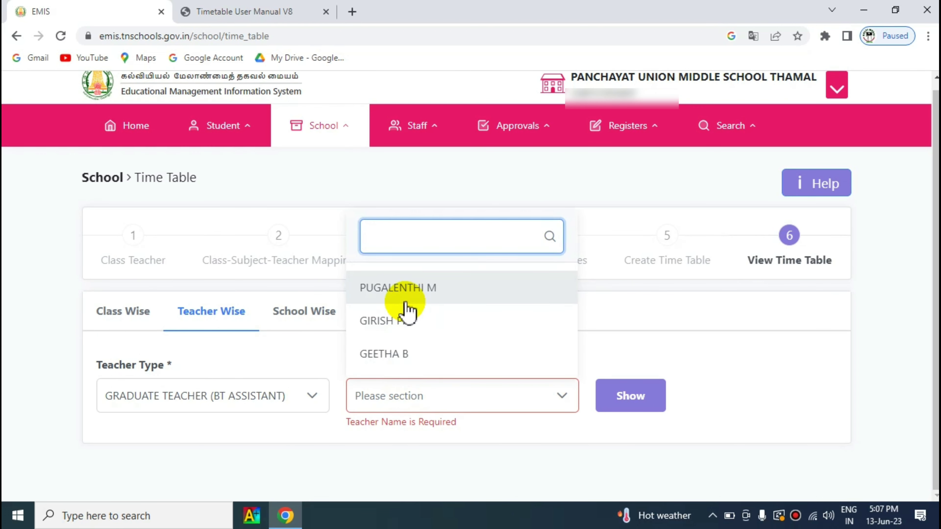
{"action": "left_click", "coordinate": [407, 296]}
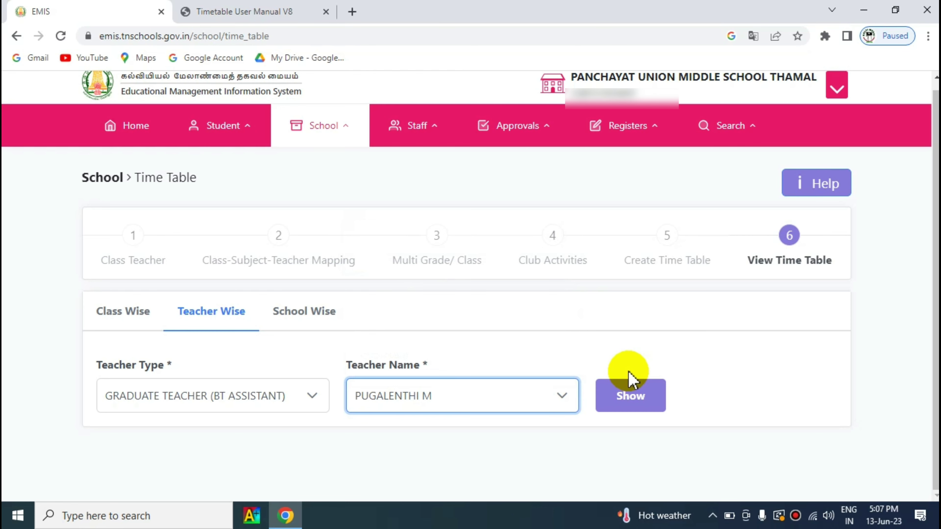
{"action": "left_click", "coordinate": [634, 404]}
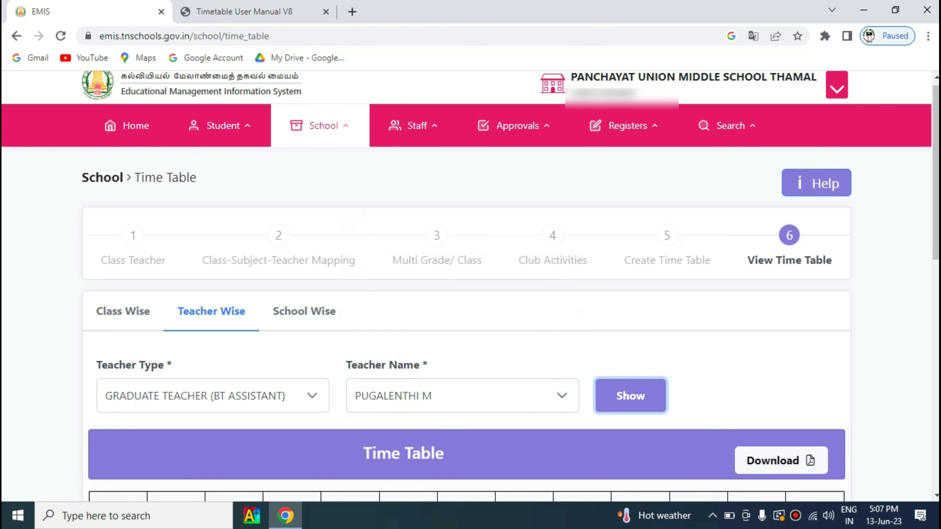
{"action": "scroll", "coordinate": [633, 404], "scroll_direction": "down", "scroll_amount": 6}
{"action": "scroll", "coordinate": [467, 312], "scroll_direction": "down", "scroll_amount": 8}
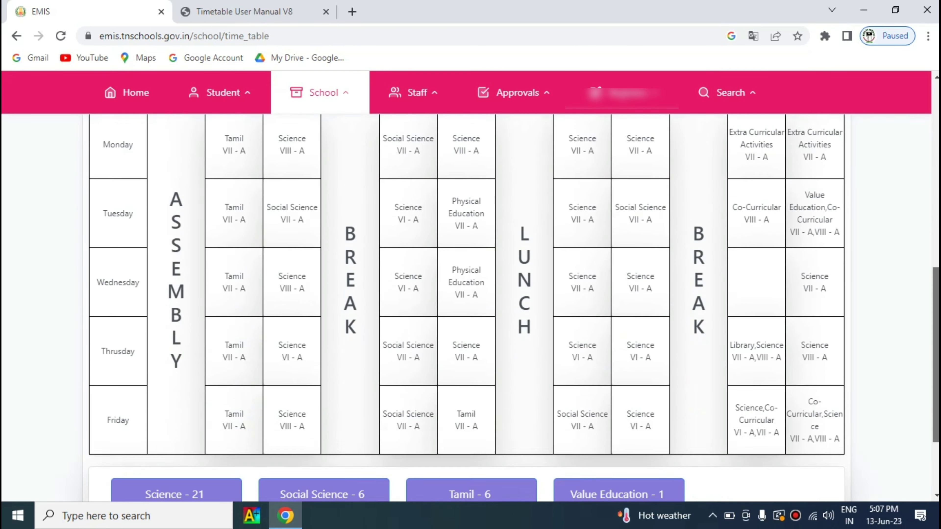
Step: Log out of the school's EMIS account
{"action": "scroll", "coordinate": [467, 311], "scroll_direction": "up", "scroll_amount": 12}
{"action": "scroll", "coordinate": [897, 183], "scroll_direction": "up", "scroll_amount": 3}
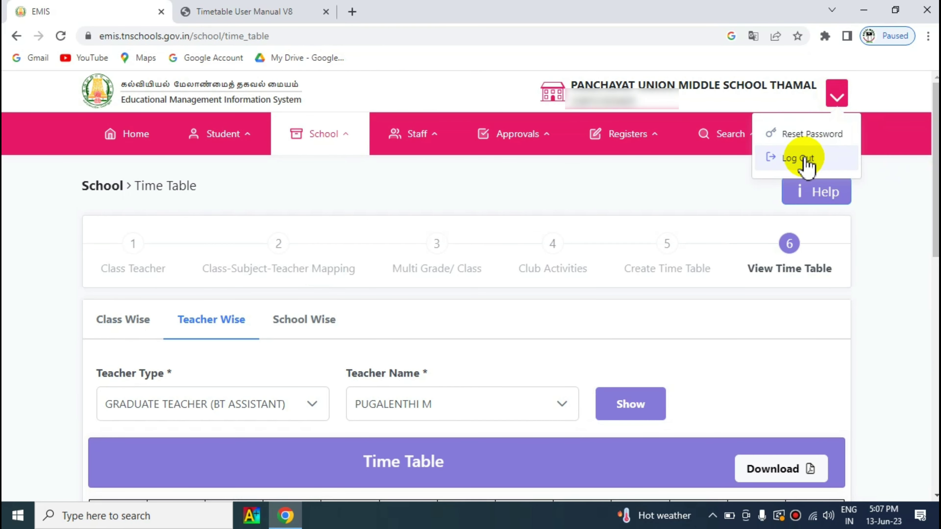
{"action": "left_click", "coordinate": [801, 160]}
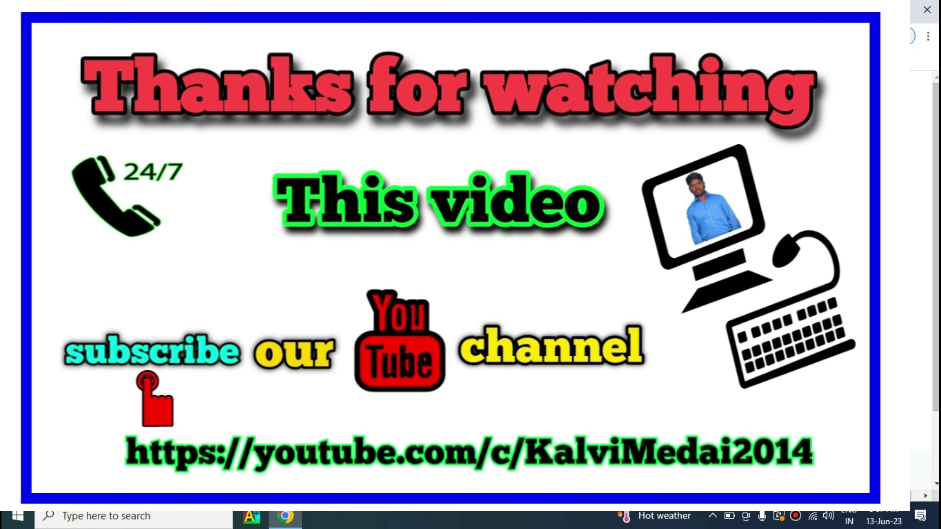